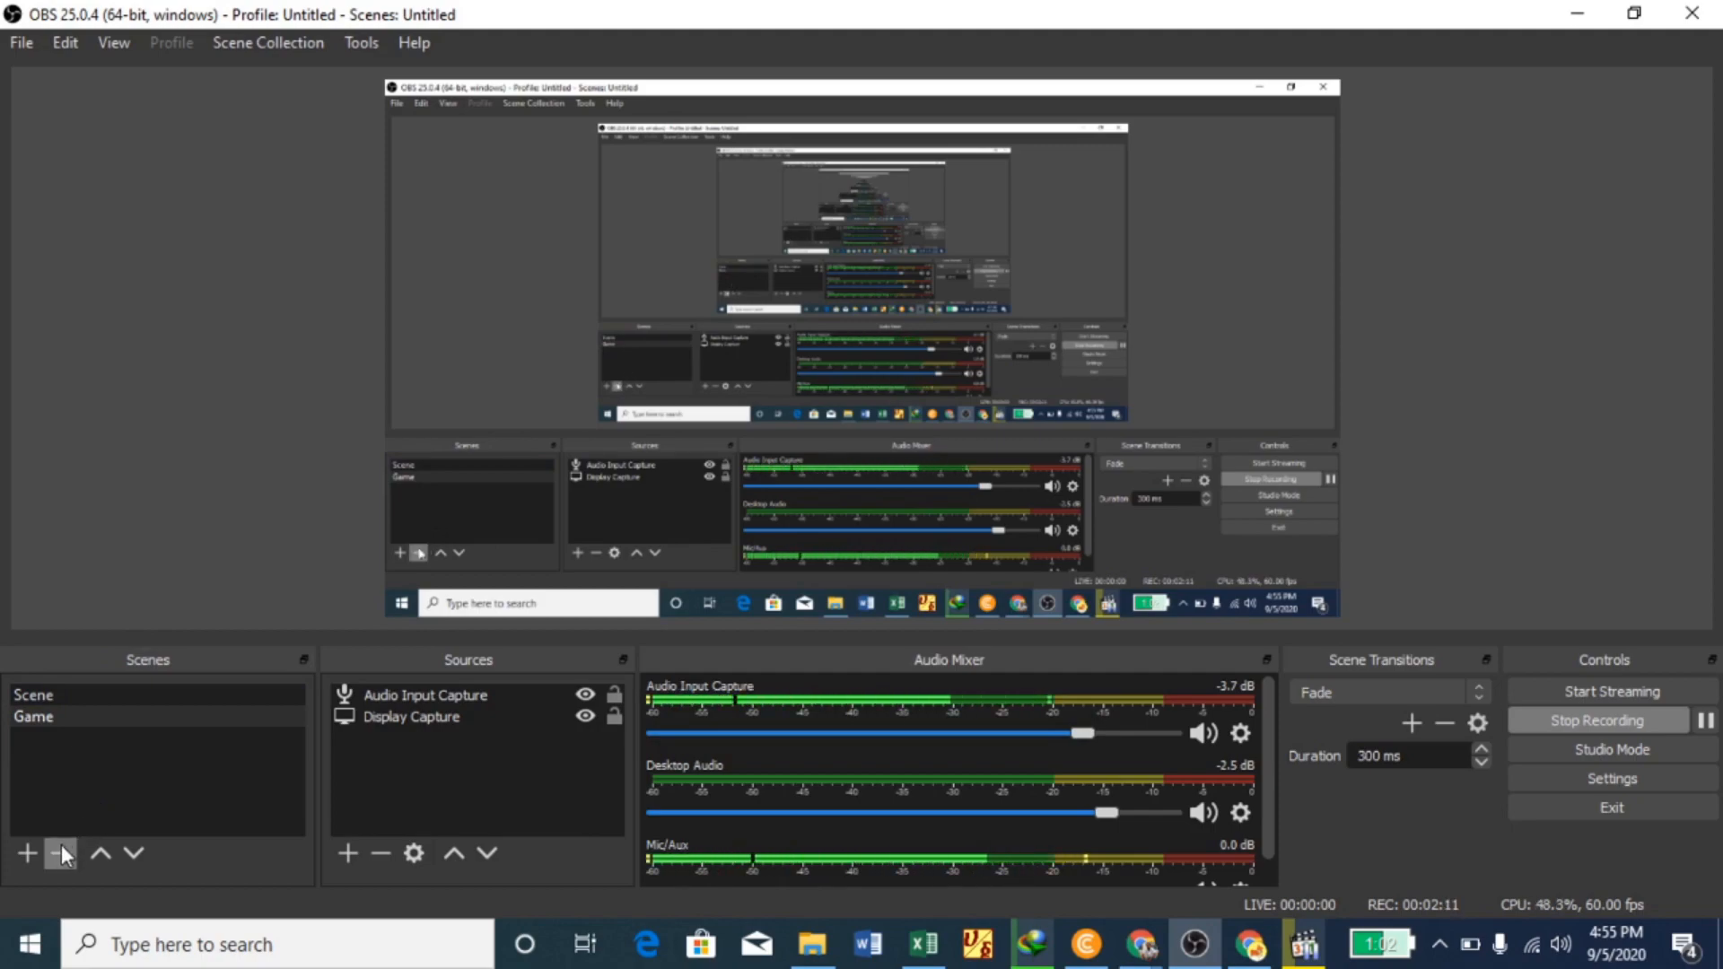
# - Add a new scene named Scene 2
pyautogui.click(25, 854)
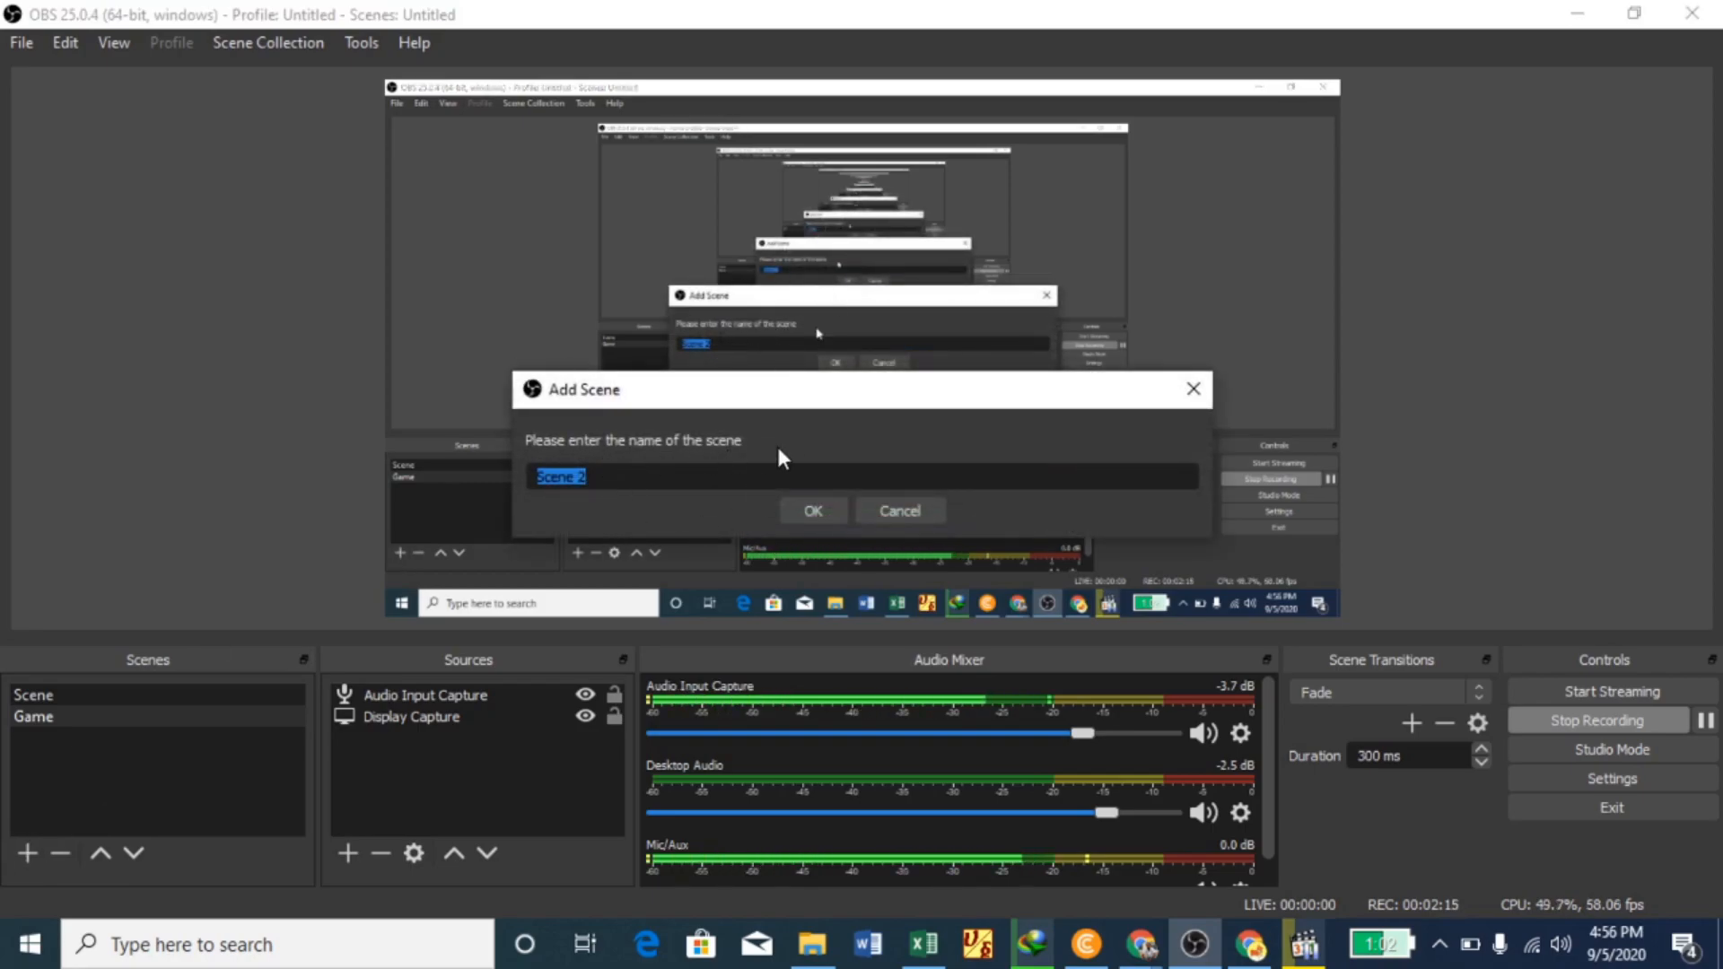
pyautogui.click(820, 508)
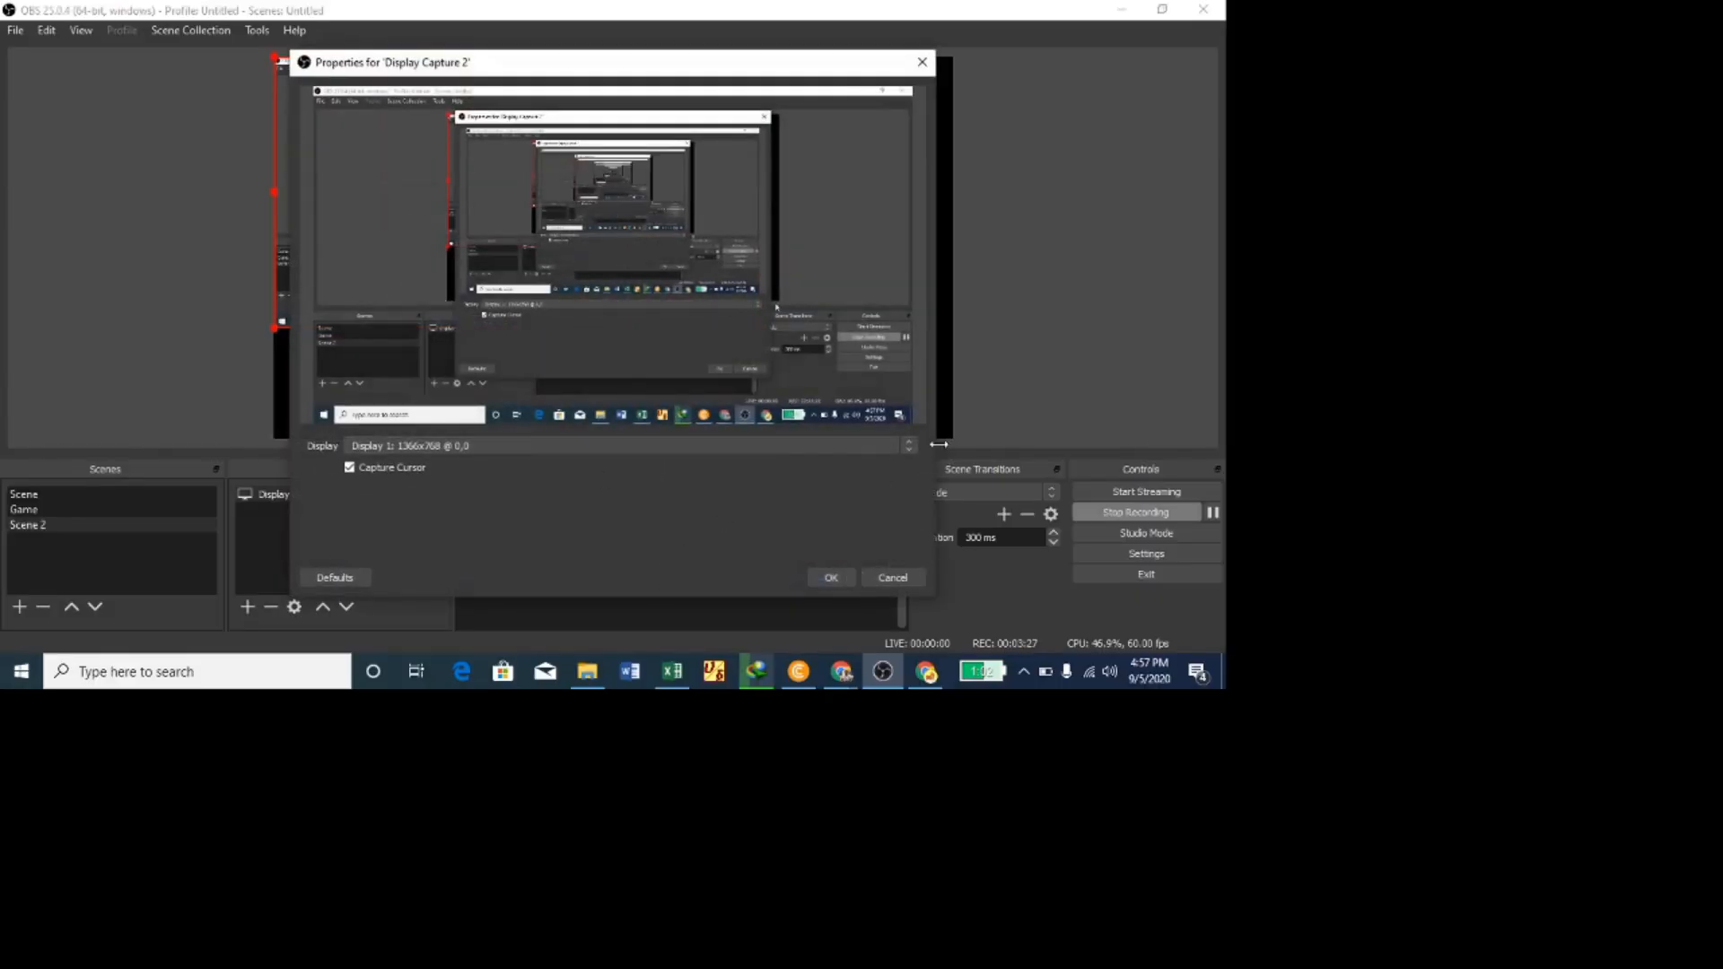
# - Set Display Capture 2 to use Display 1: 1366x768 @ 0,0 with cursor capture enabled, and accept its properties
pyautogui.click(909, 447)
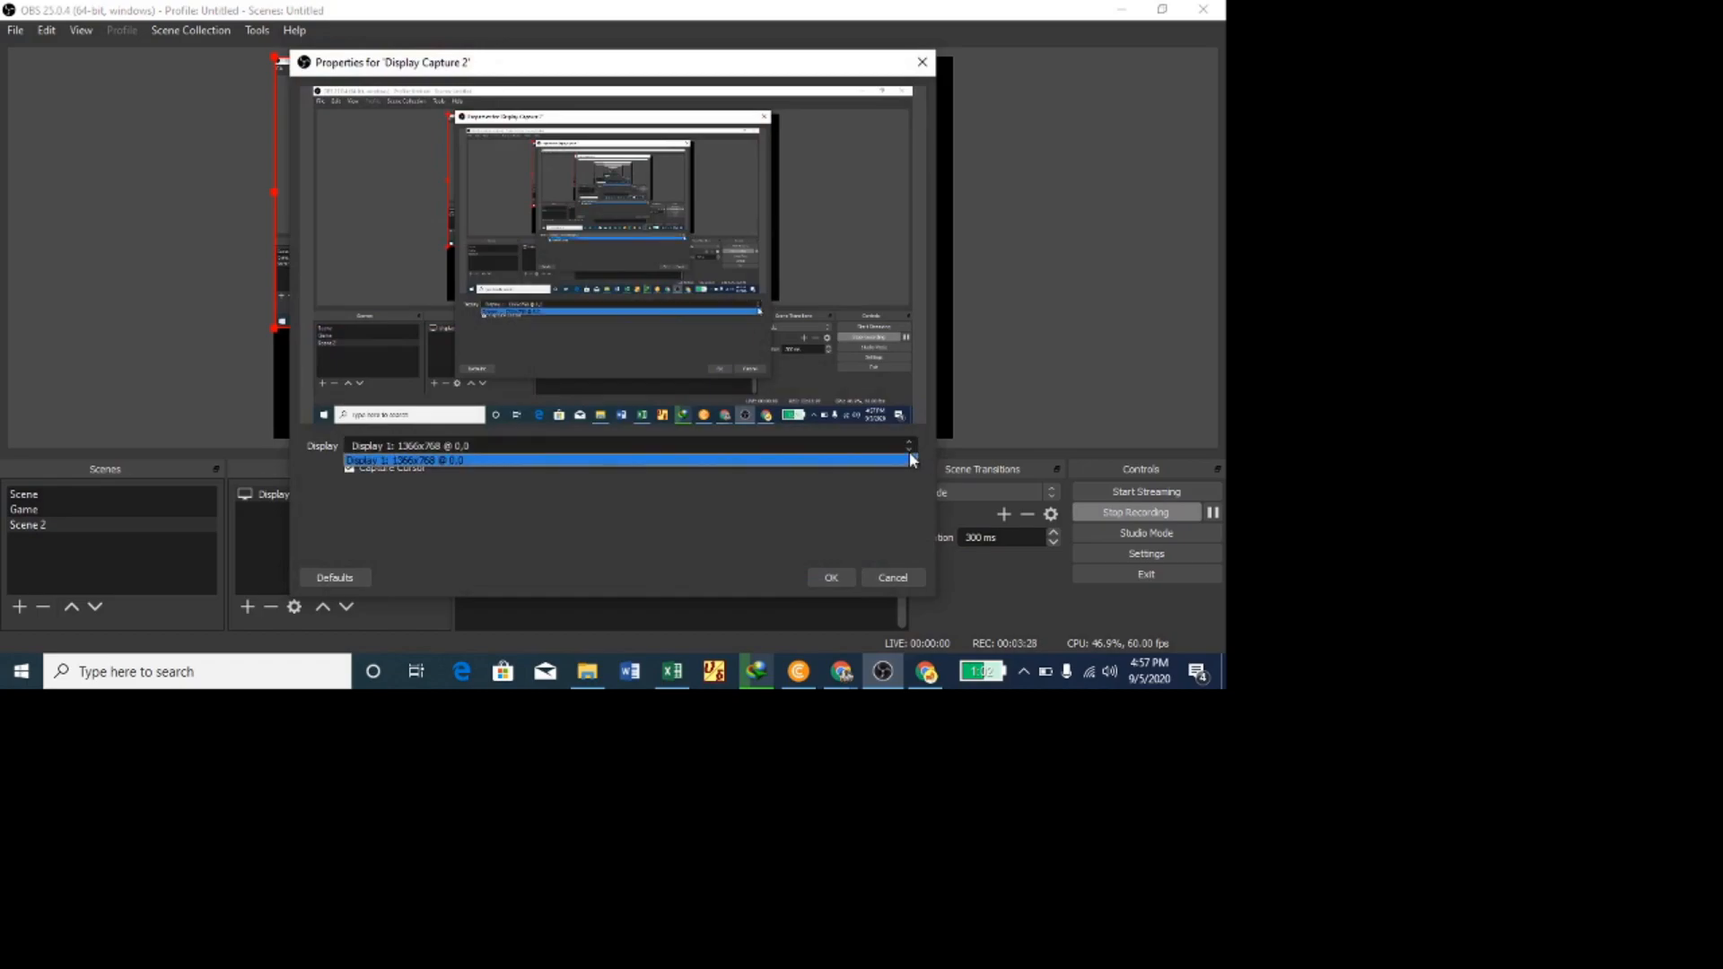
pyautogui.click(488, 460)
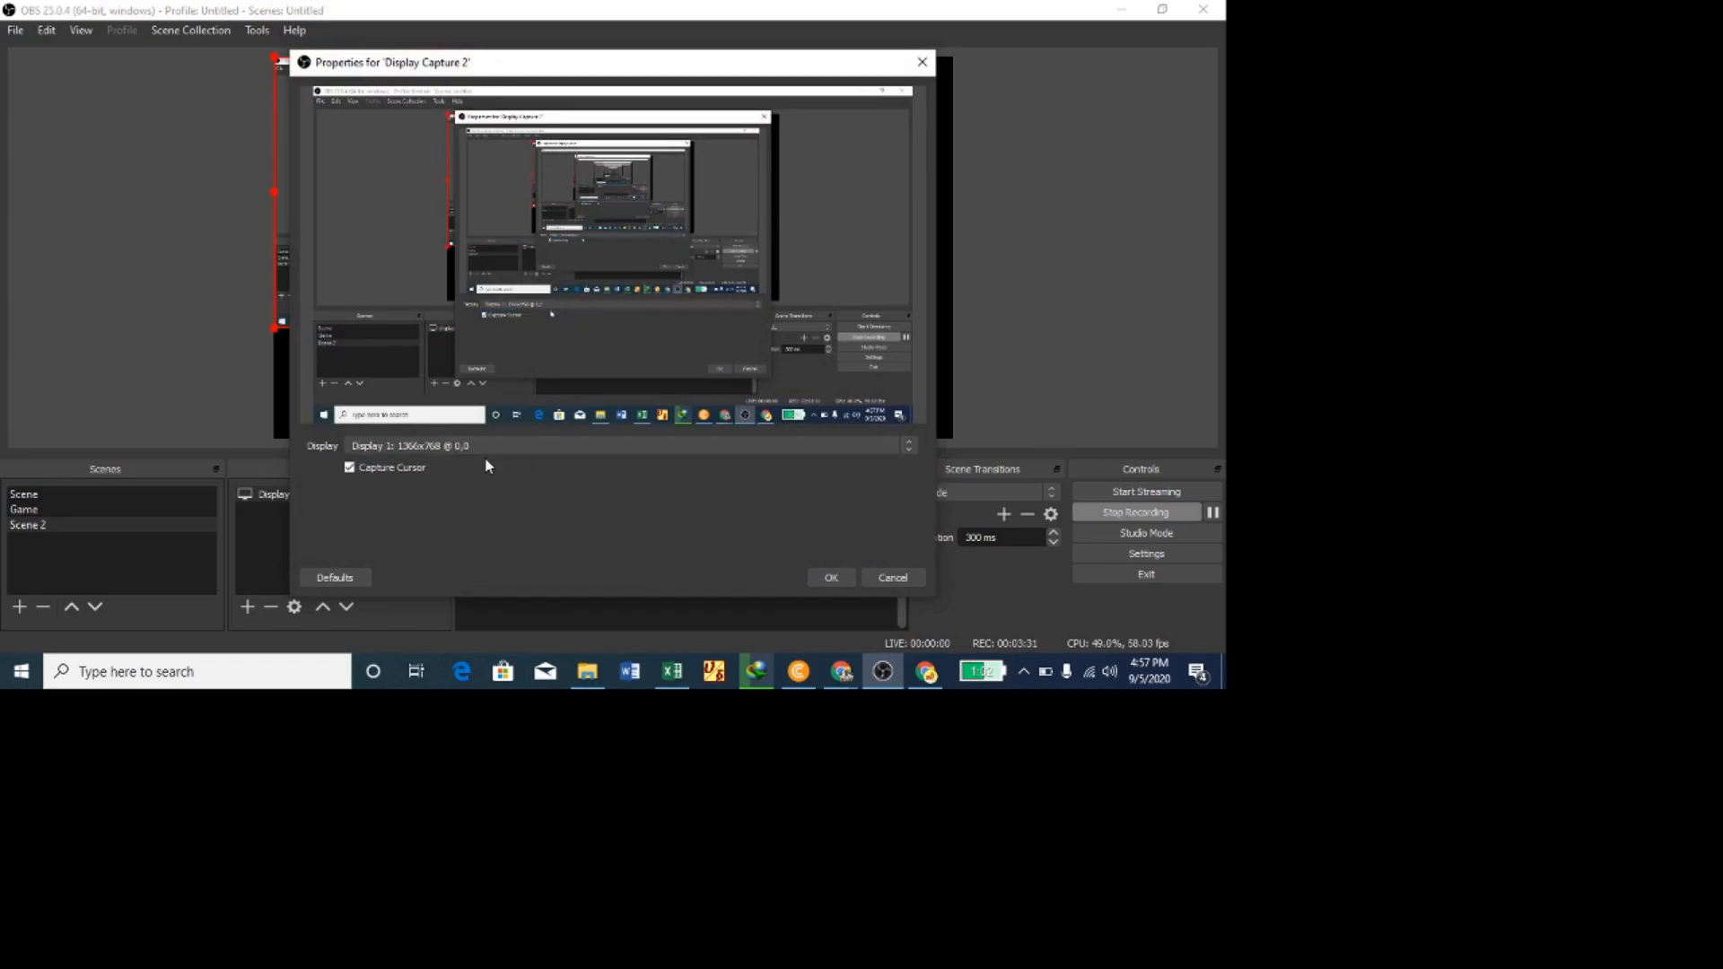
pyautogui.click(349, 468)
pyautogui.click(349, 469)
pyautogui.click(830, 578)
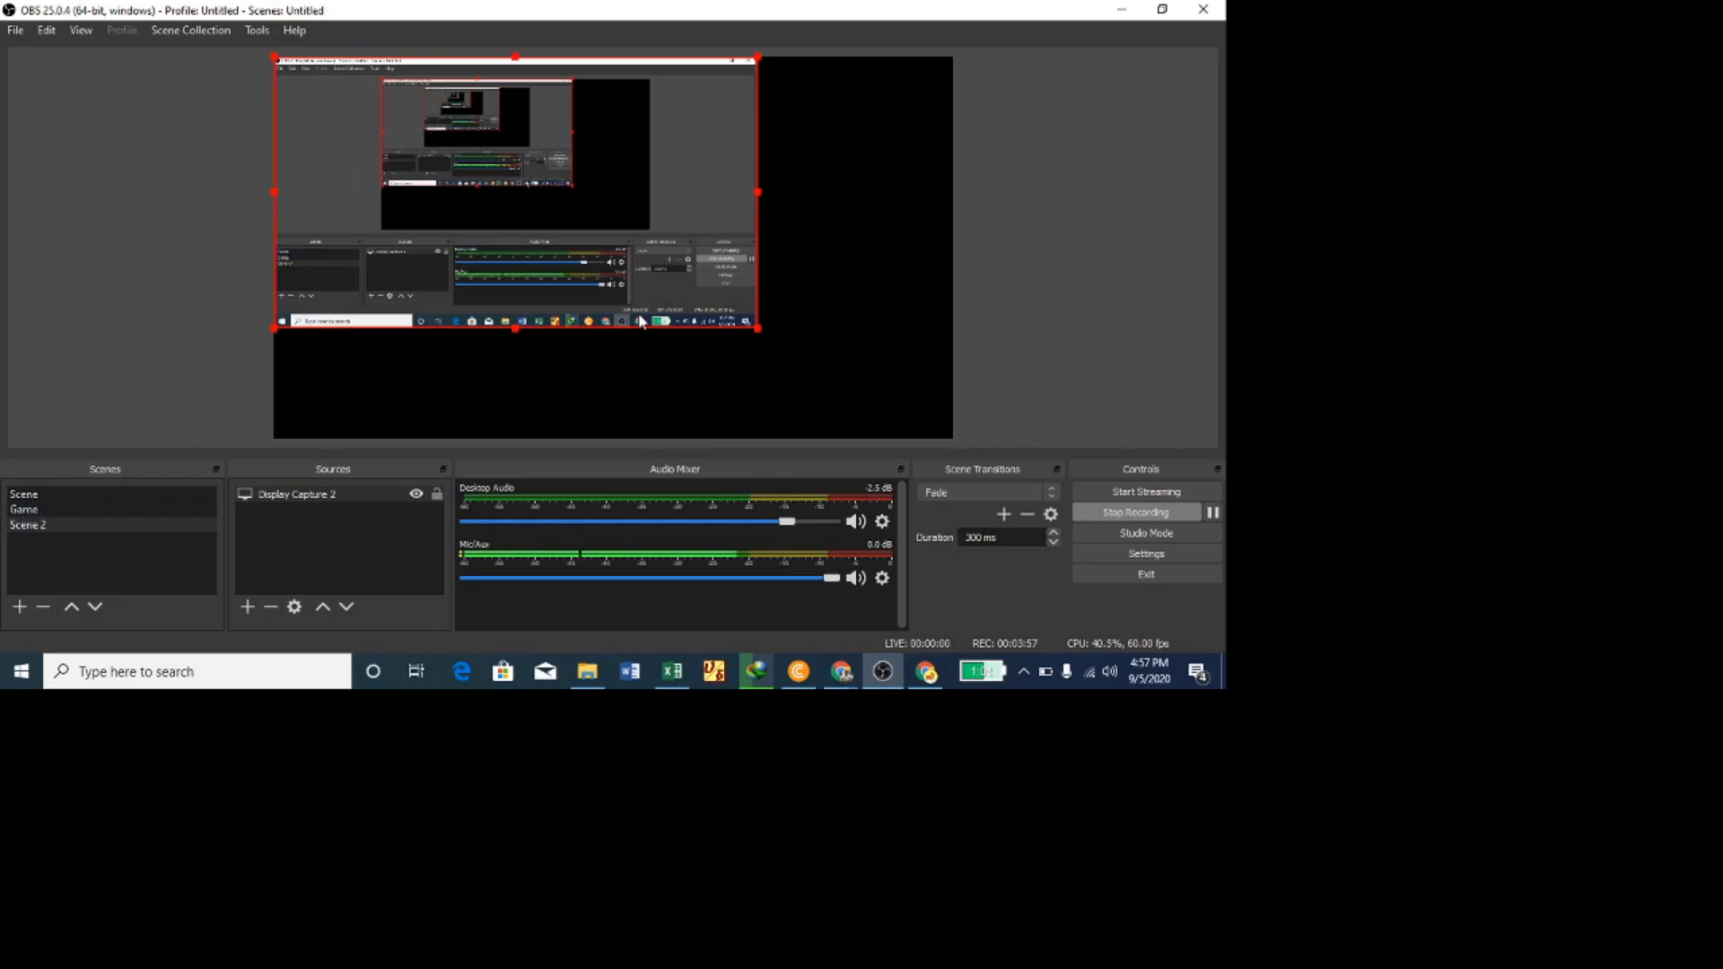
# - Enlarge the Display Capture 2 source in the preview so it fills the whole canvas
pyautogui.moveTo(757, 332); pyautogui.dragTo(938, 405)
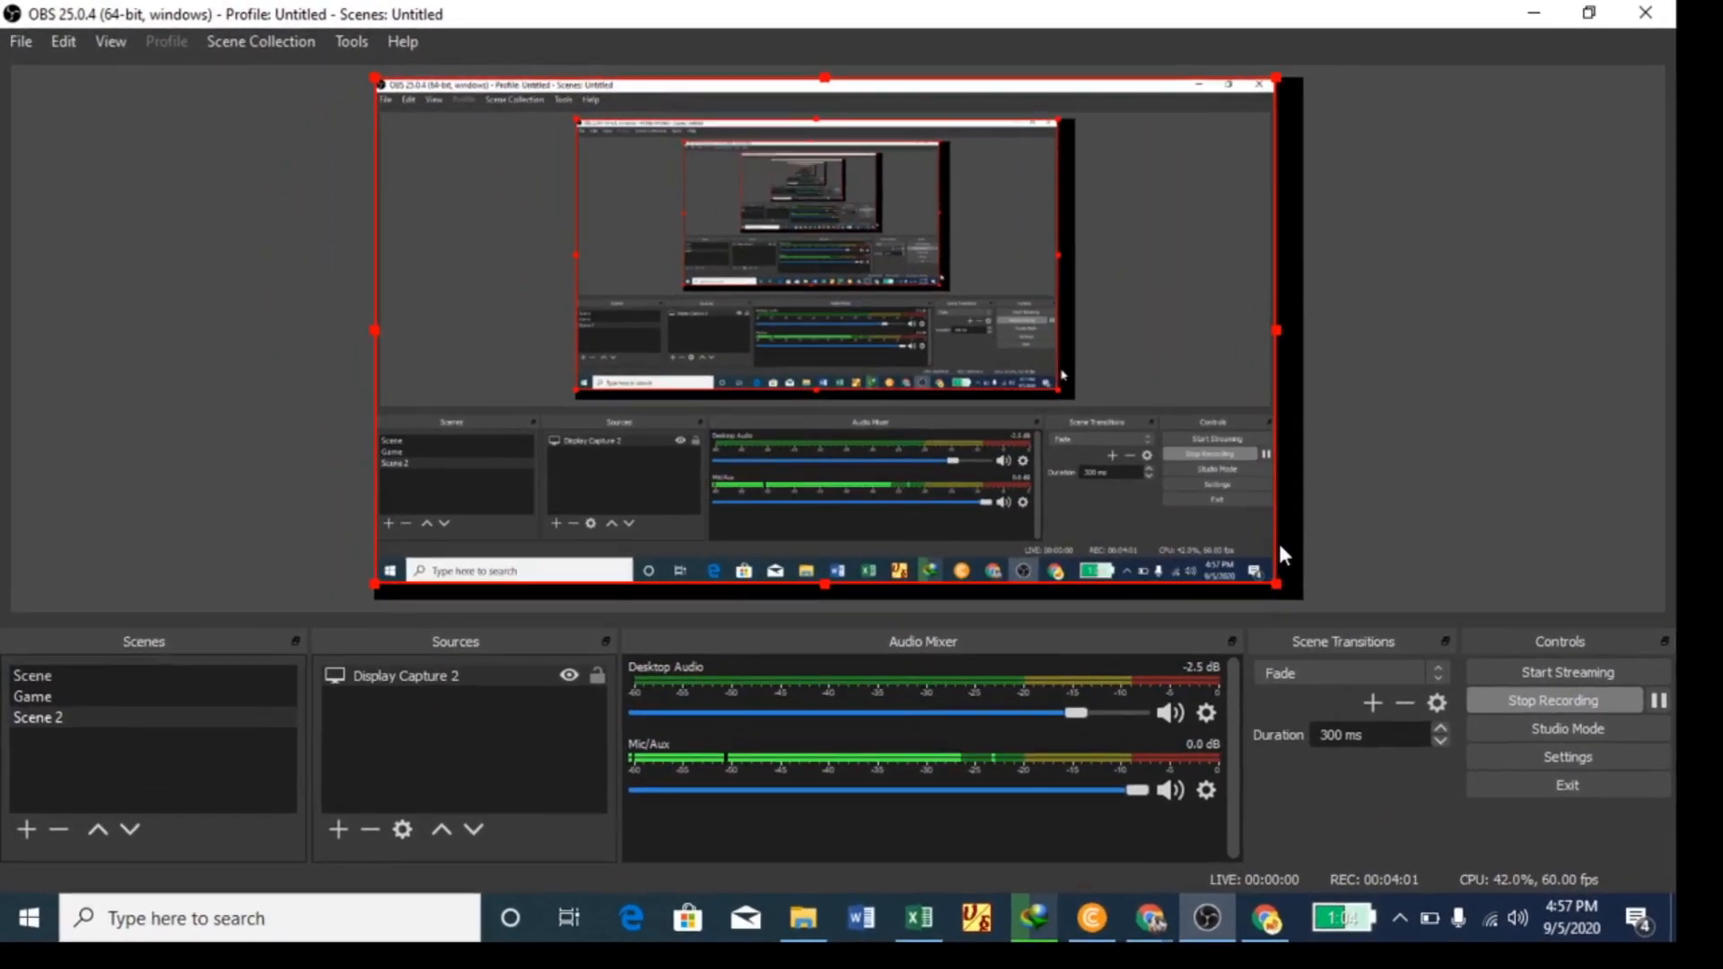
pyautogui.moveTo(1275, 549); pyautogui.dragTo(1295, 564)
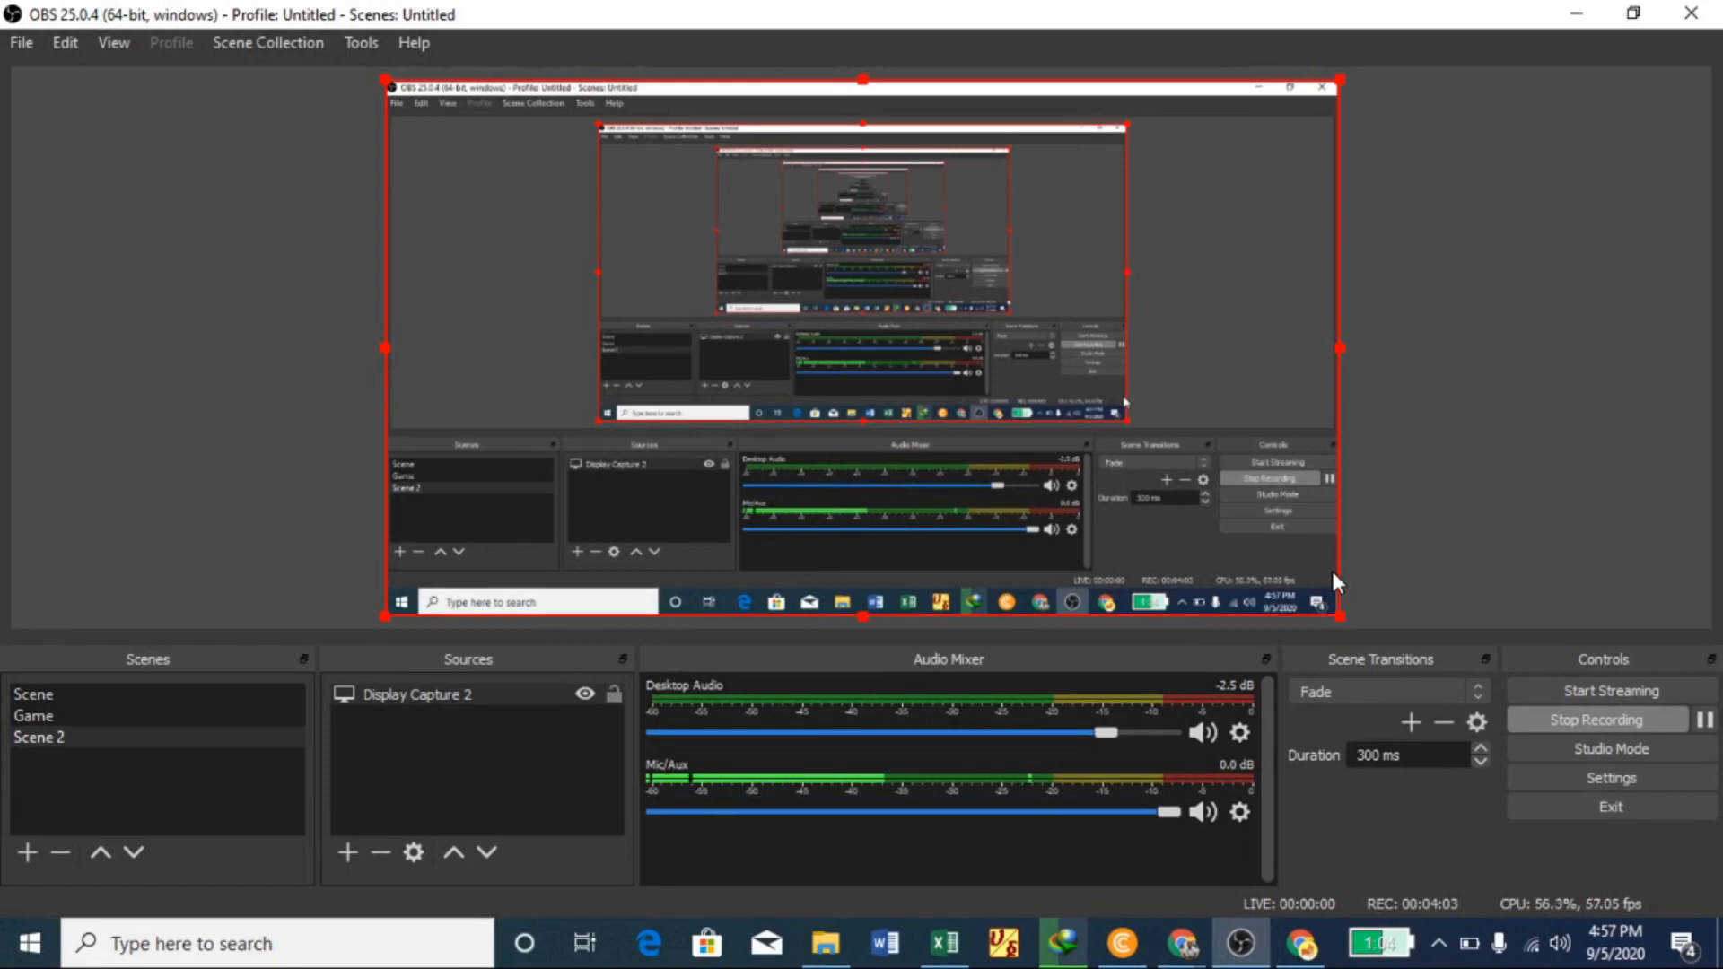
pyautogui.click(1366, 260)
pyautogui.moveTo(1367, 561); pyautogui.dragTo(1468, 664)
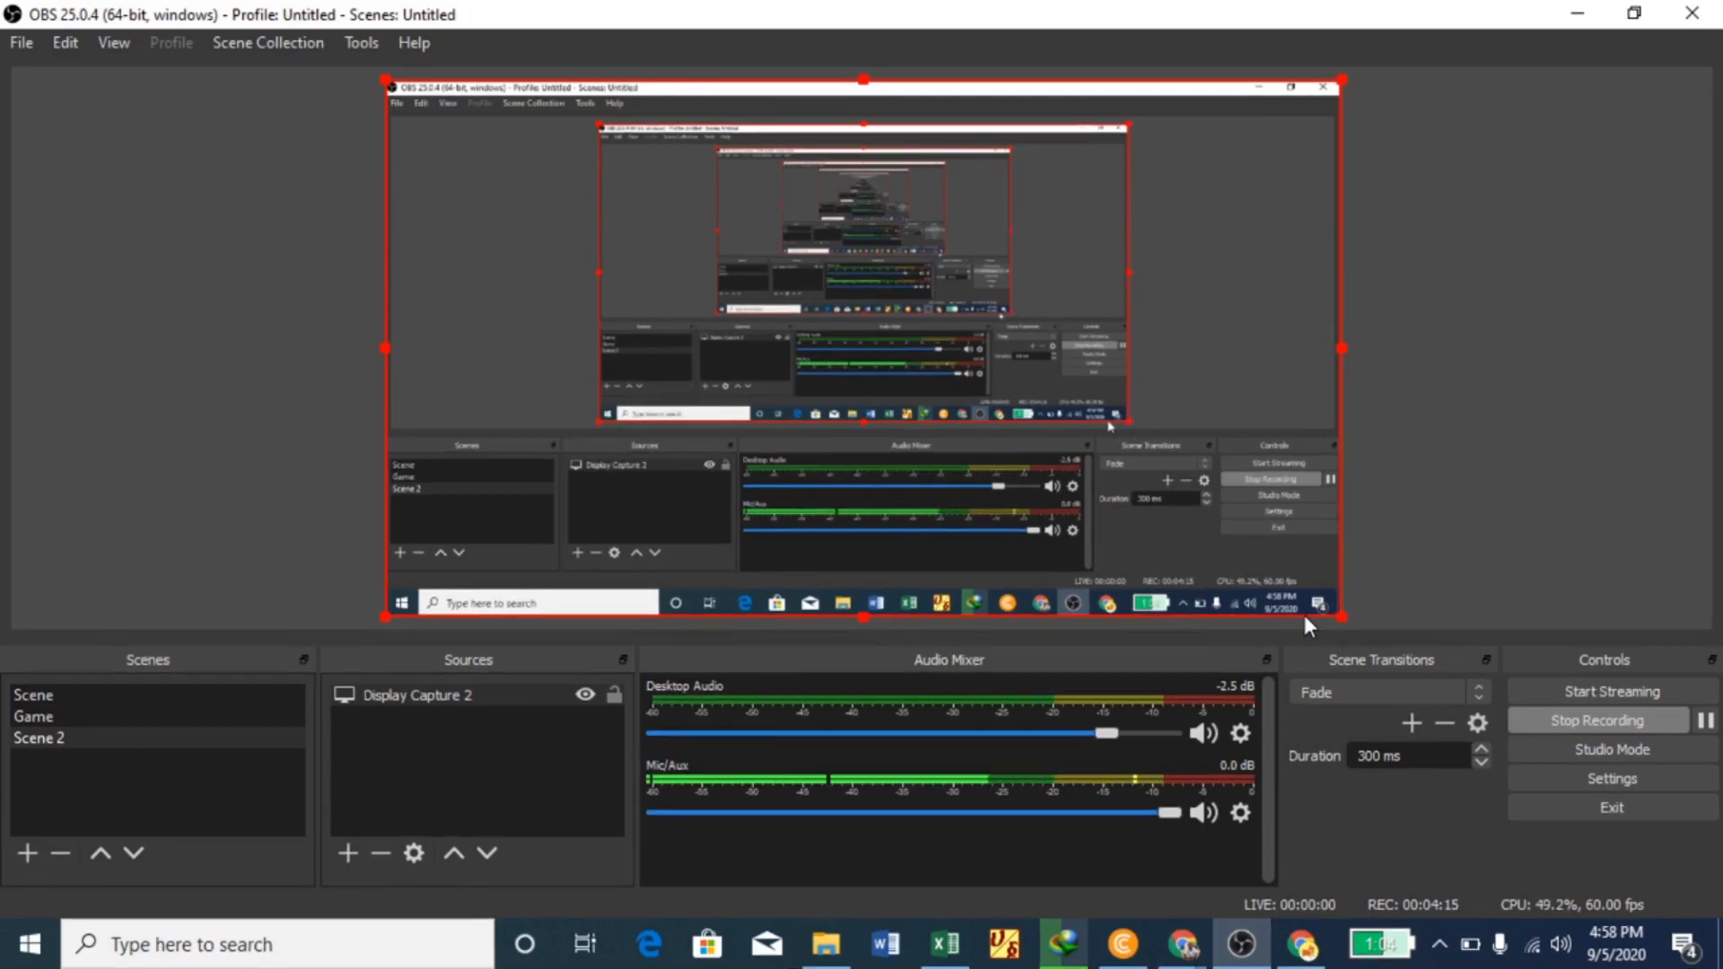
pyautogui.moveTo(1339, 339); pyautogui.dragTo(1196, 383)
pyautogui.moveTo(670, 451); pyautogui.dragTo(788, 562)
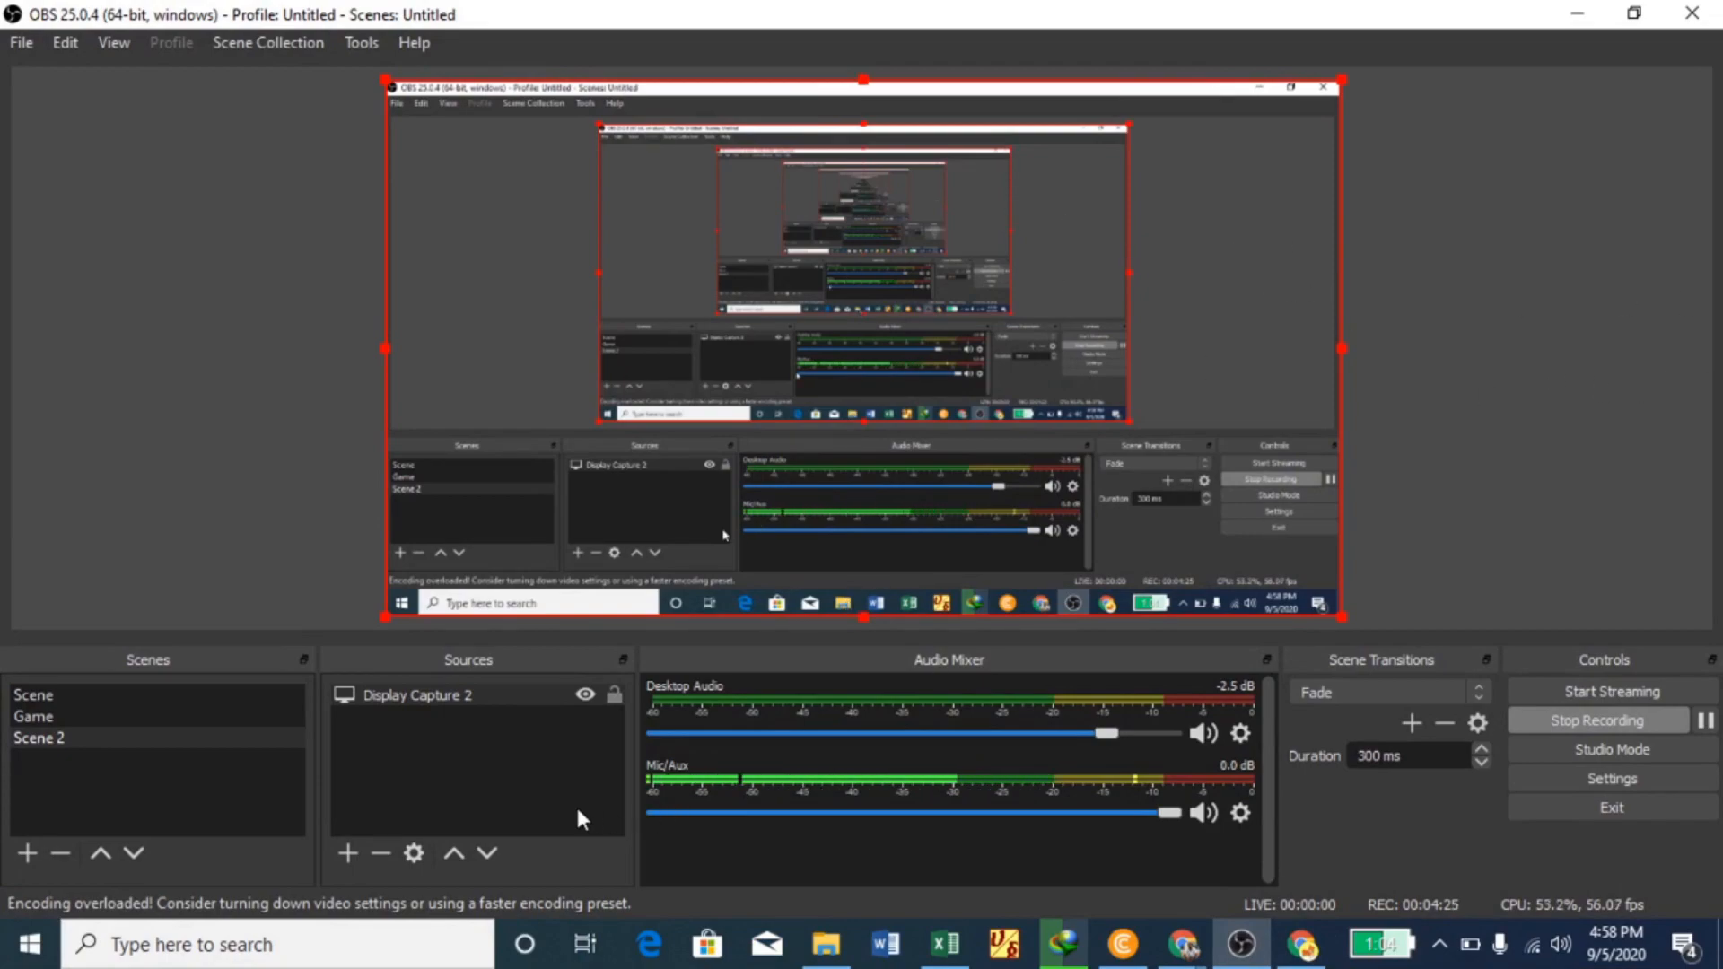
# - Add a new visible Video Capture Device source to Scene 2, keeping its default name and properties
pyautogui.click(349, 854)
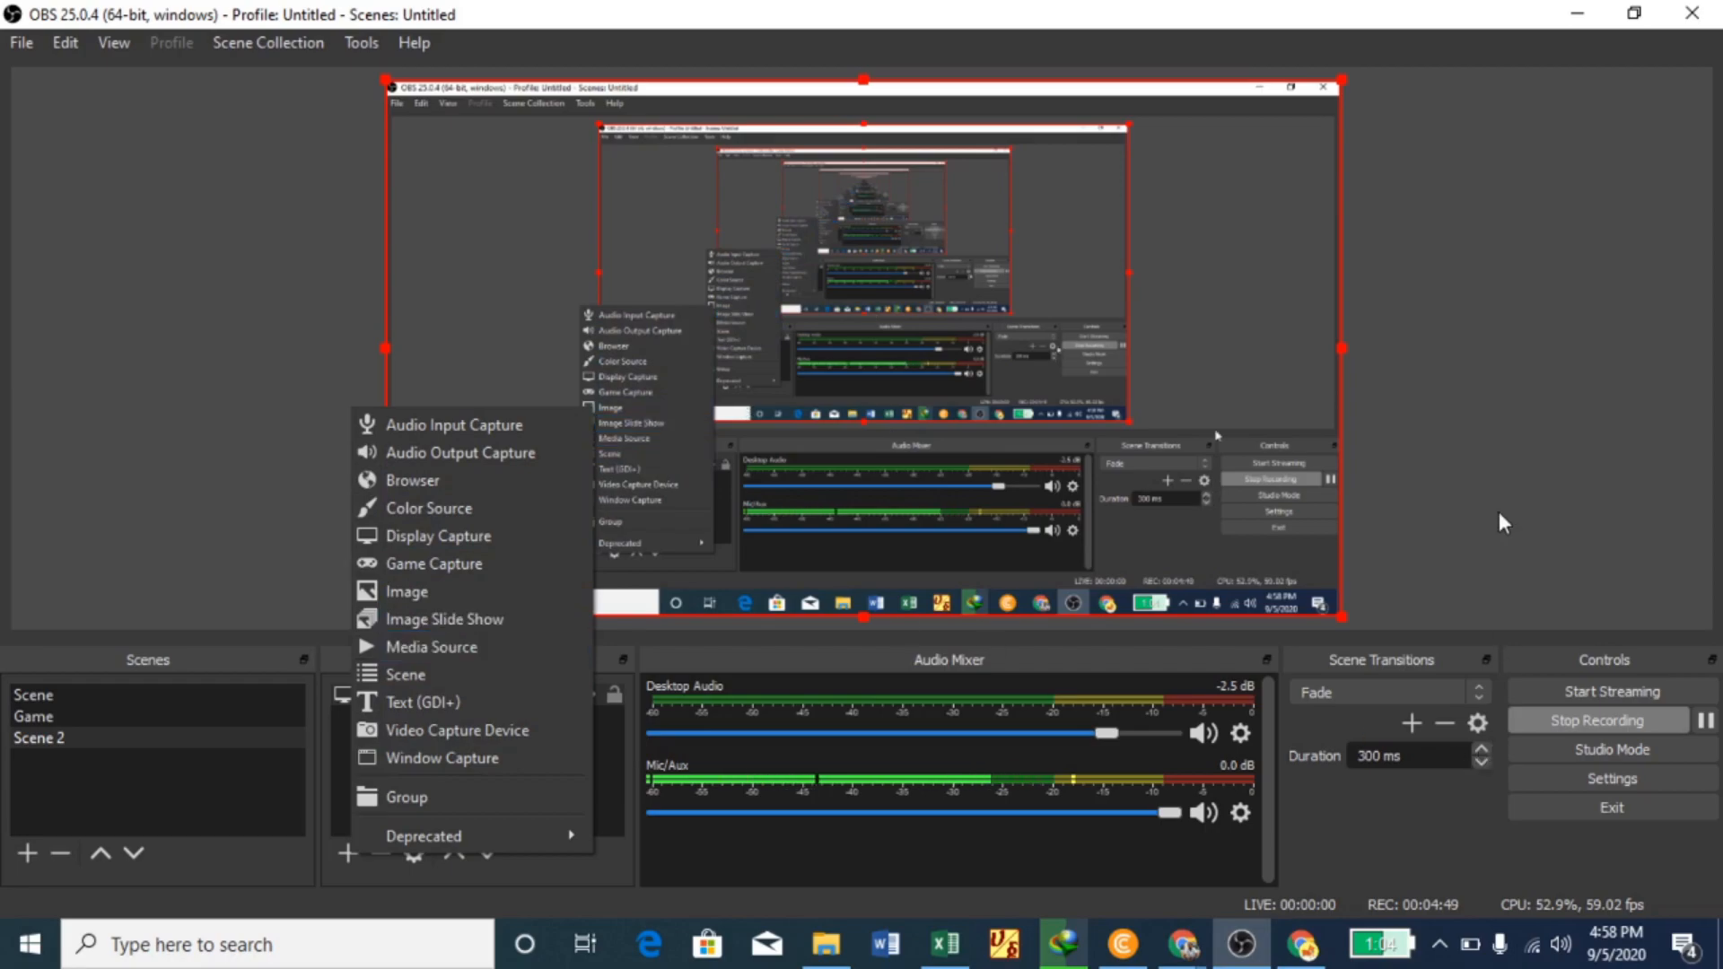
pyautogui.click(1705, 721)
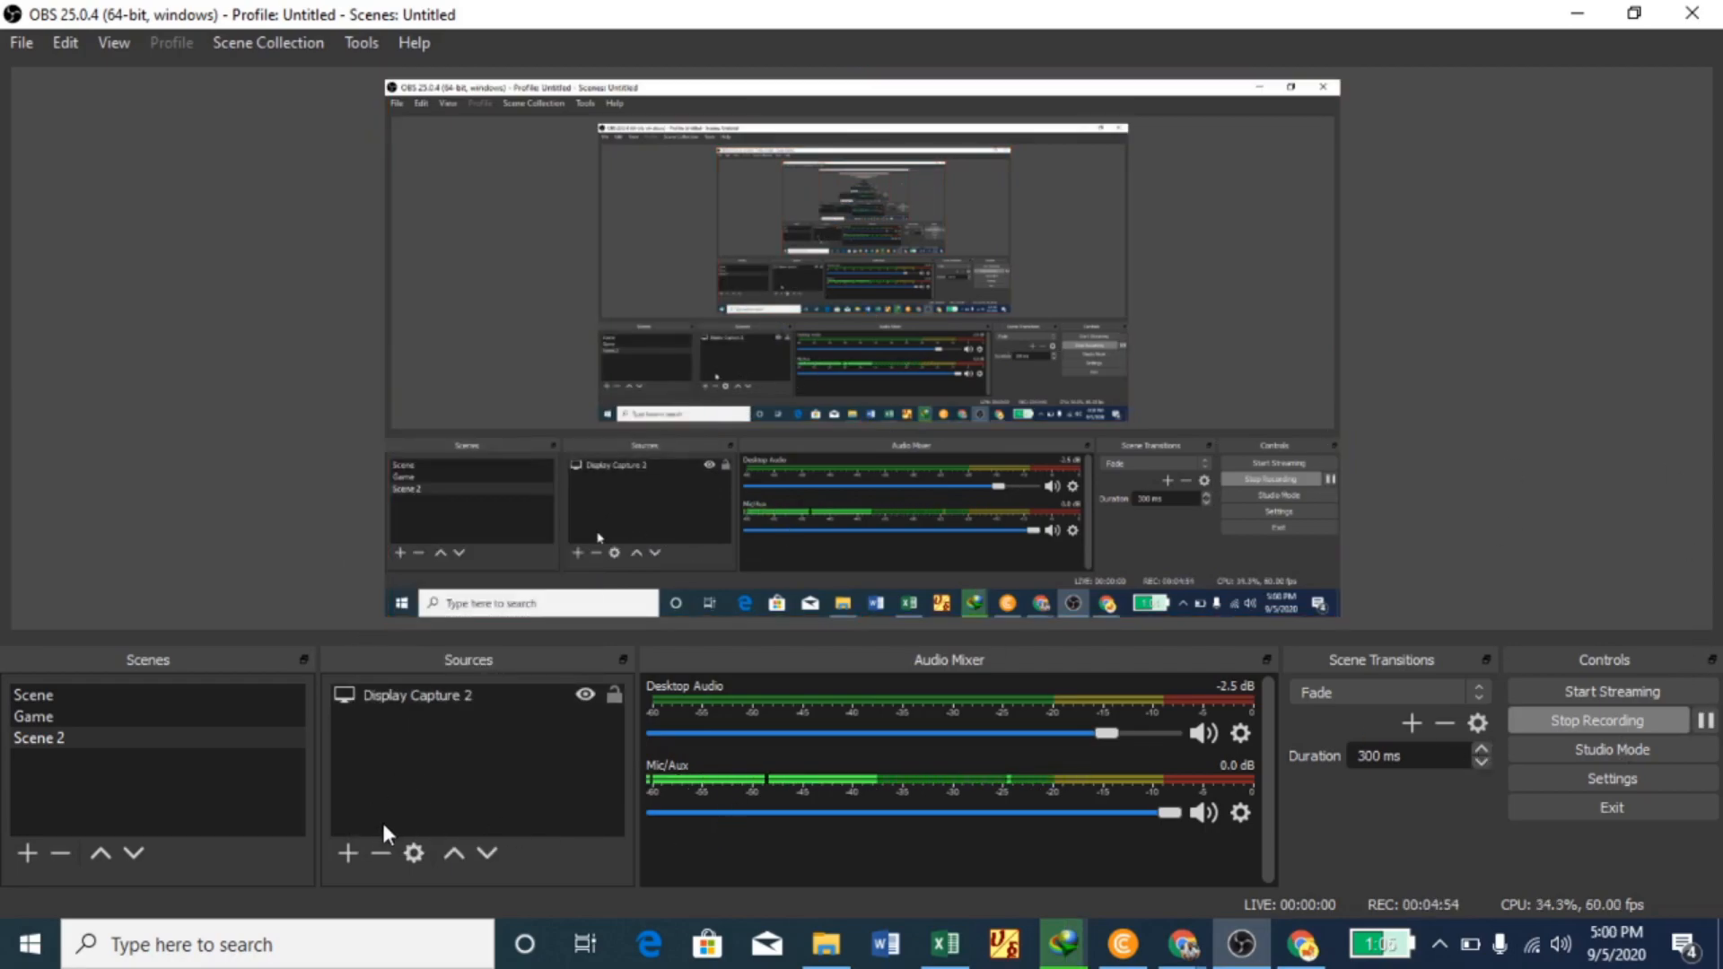
pyautogui.click(348, 852)
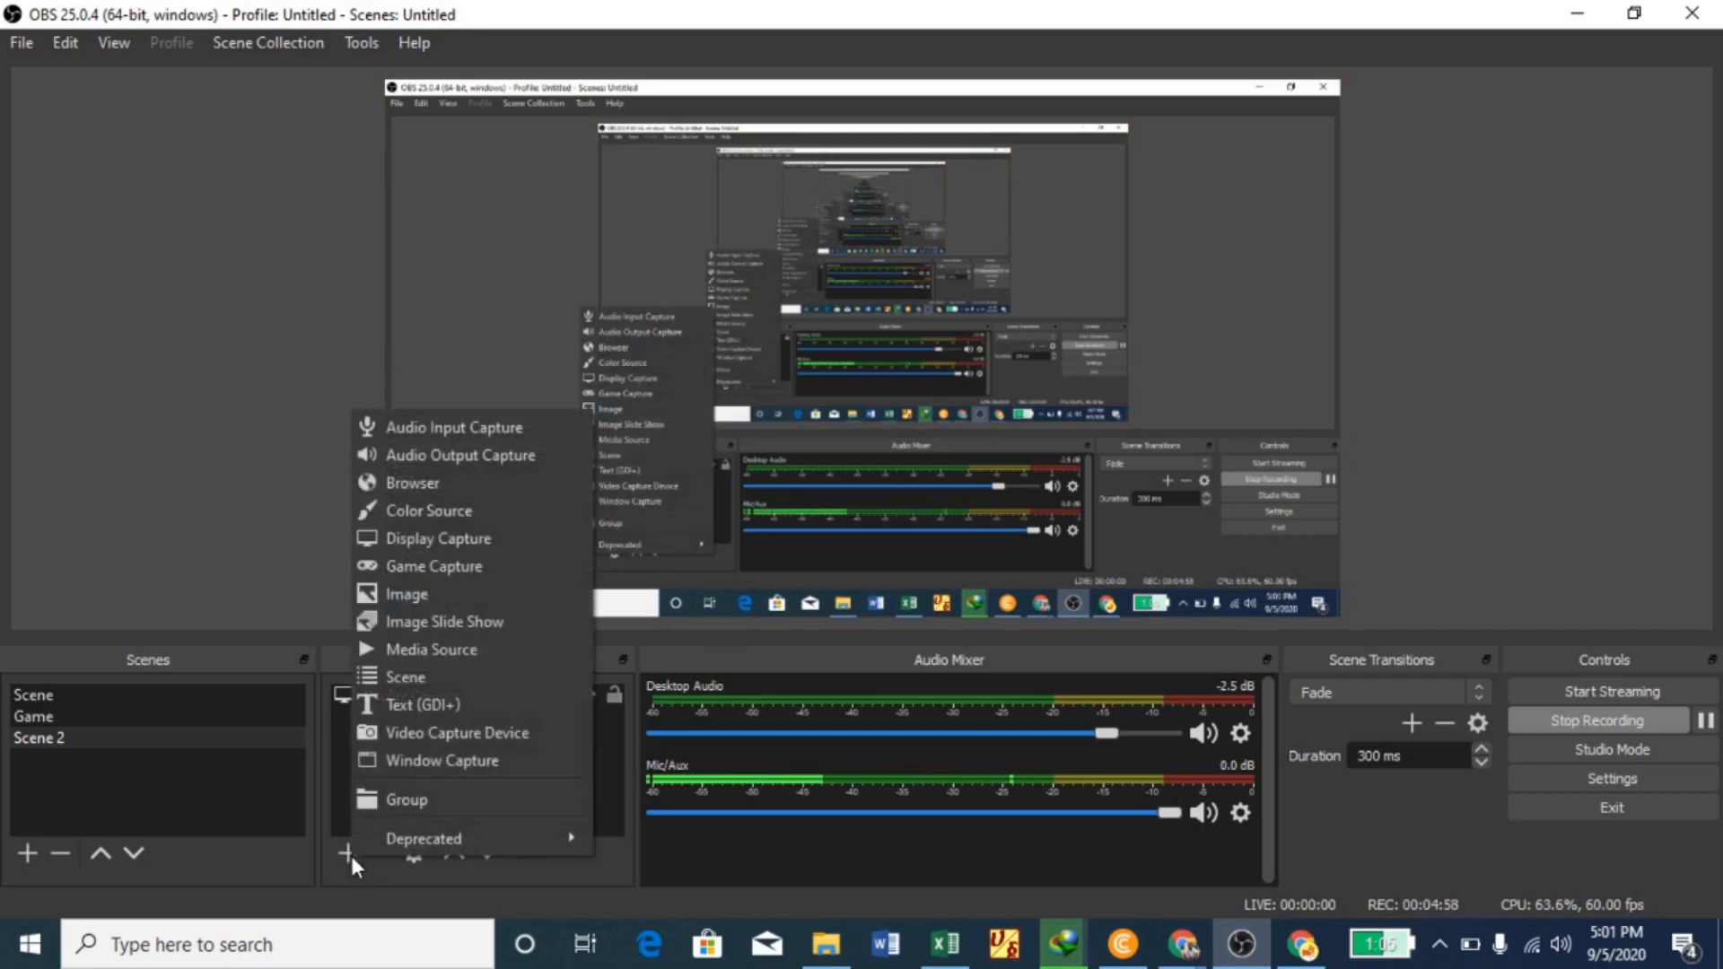
pyautogui.click(429, 730)
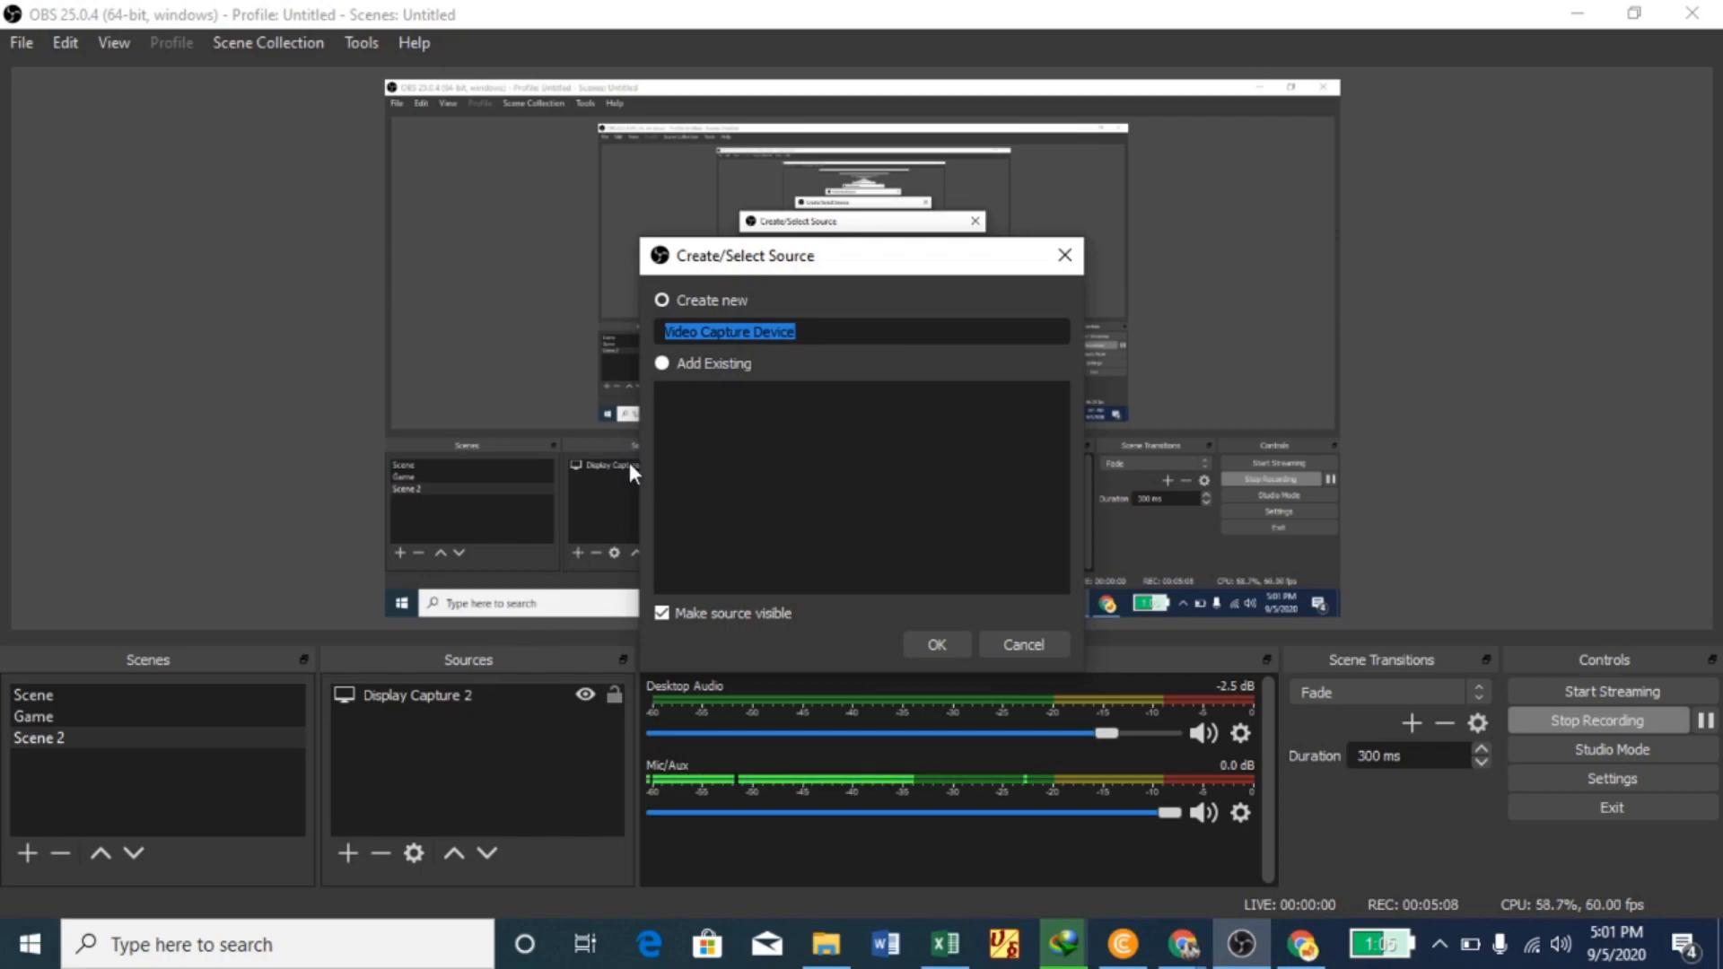
pyautogui.click(931, 644)
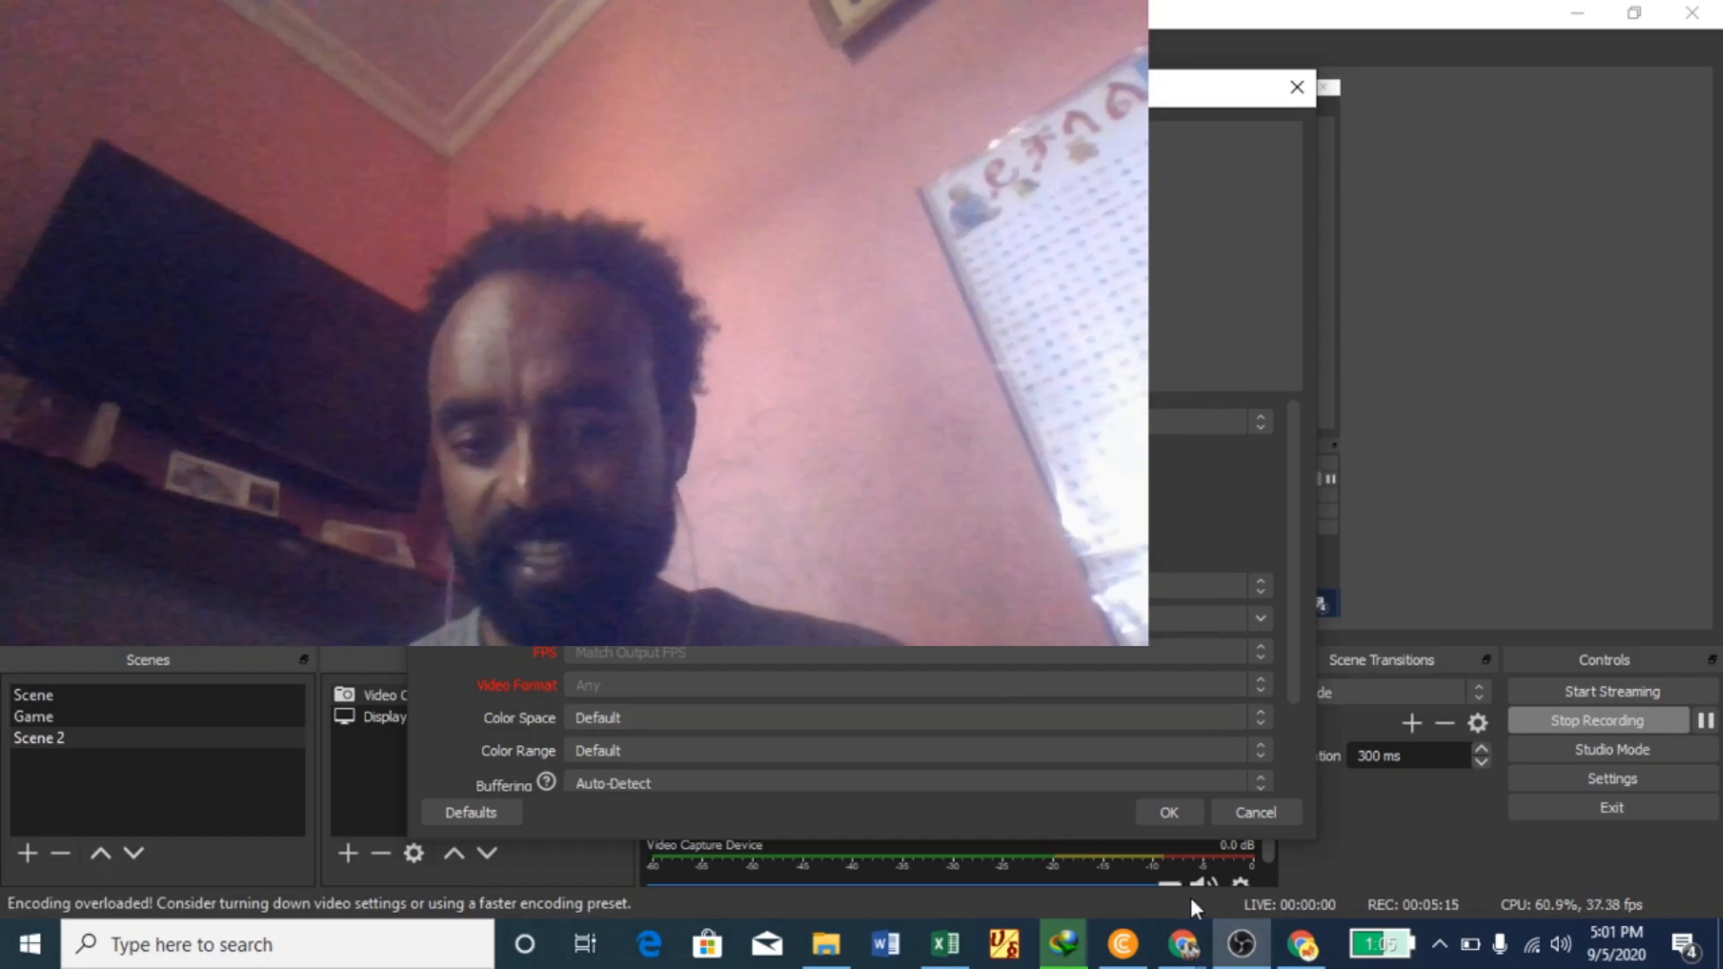
pyautogui.click(1169, 813)
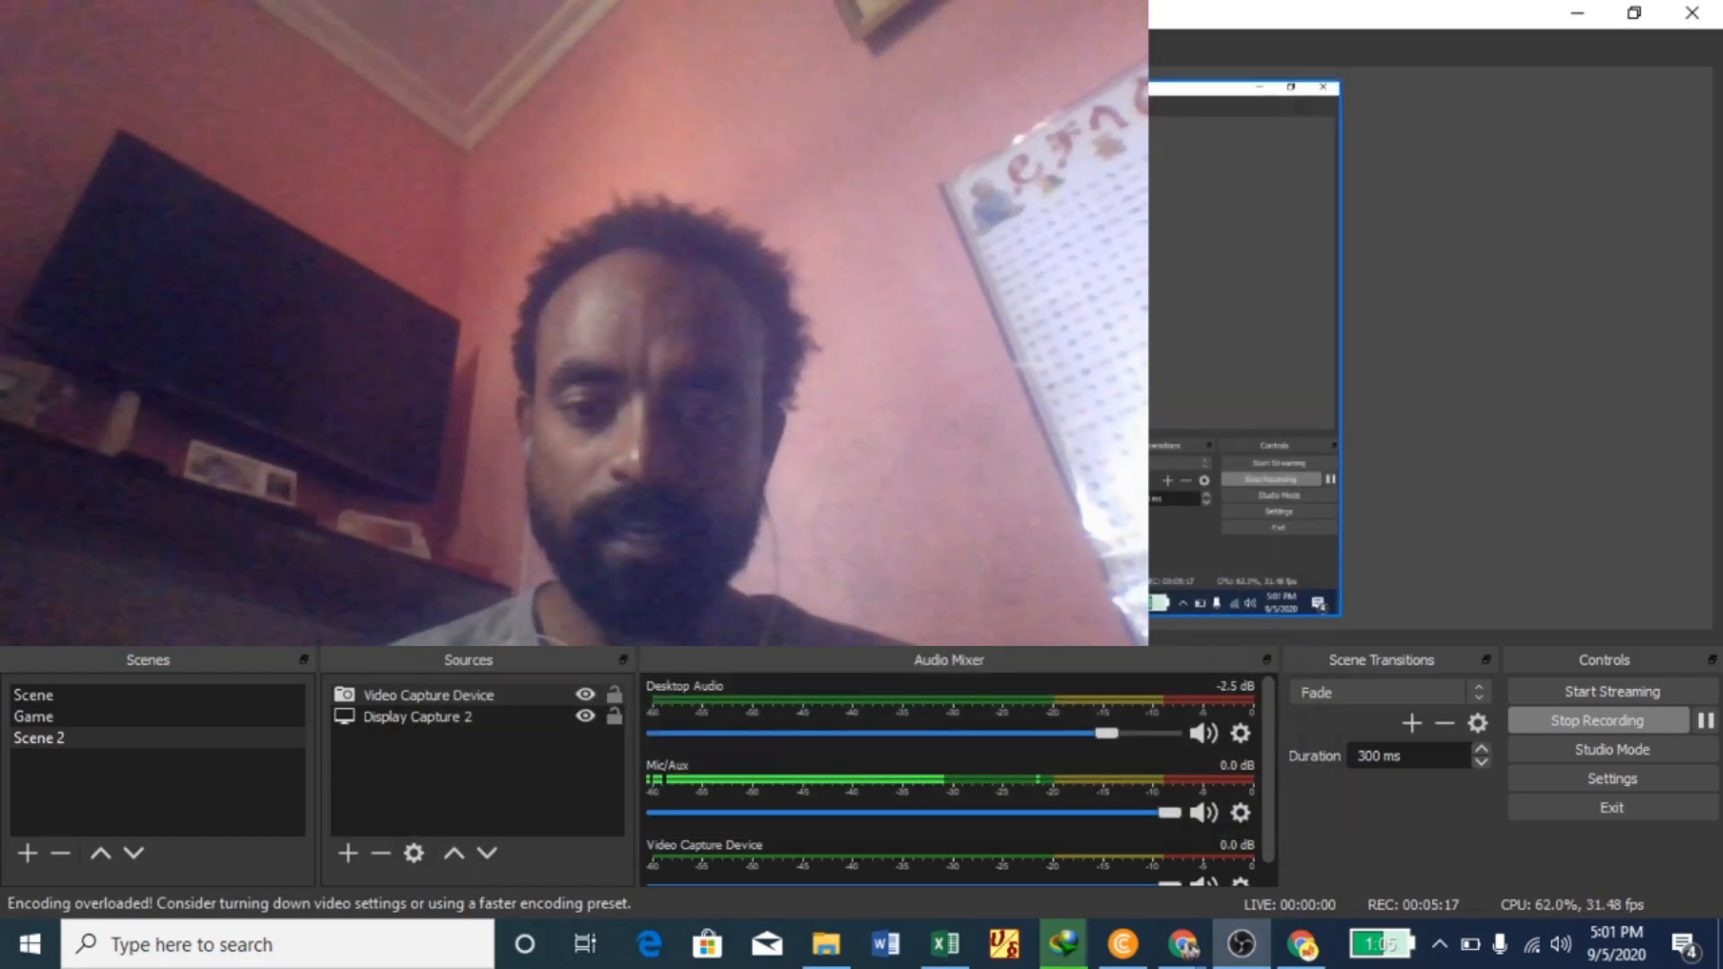
# - Shrink the webcam source to a small thumbnail and place it in the upper-right corner of the canvas
pyautogui.moveTo(1022, 438); pyautogui.dragTo(789, 307)
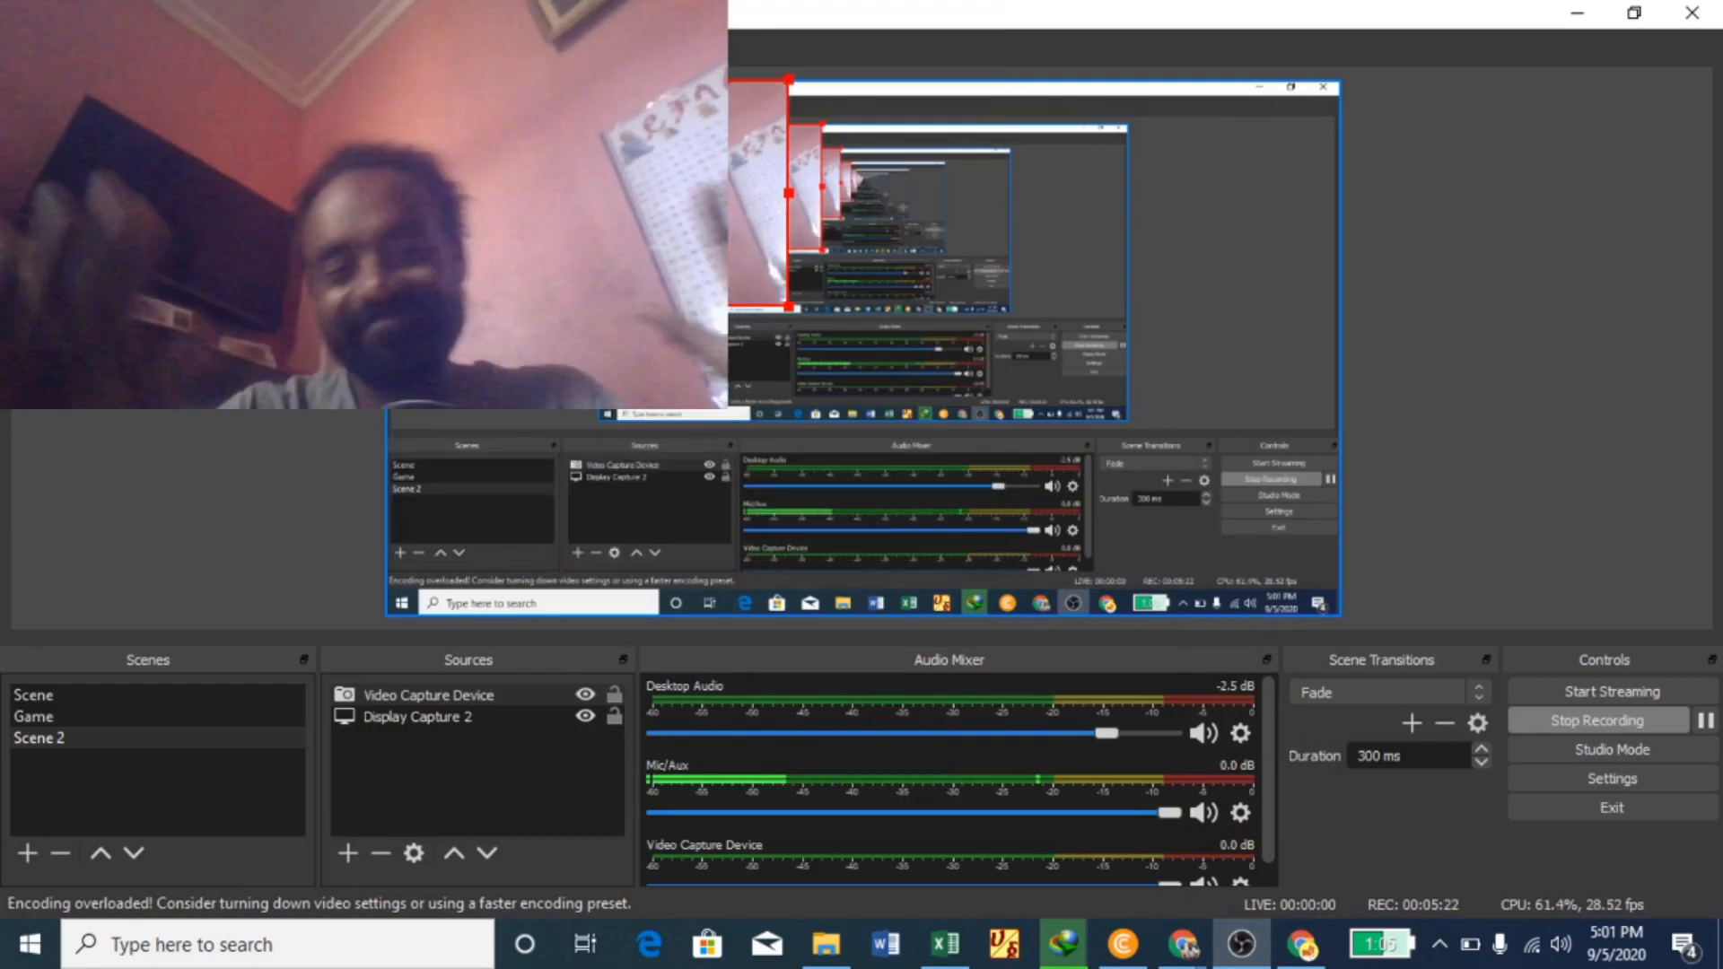
pyautogui.moveTo(587, 193)
pyautogui.mouseDown()
pyautogui.moveTo(834, 440)
pyautogui.moveTo(1171, 524)
pyautogui.moveTo(649, 284)
pyautogui.moveTo(613, 198)
pyautogui.mouseUp()
pyautogui.moveTo(790, 303); pyautogui.dragTo(1234, 139)
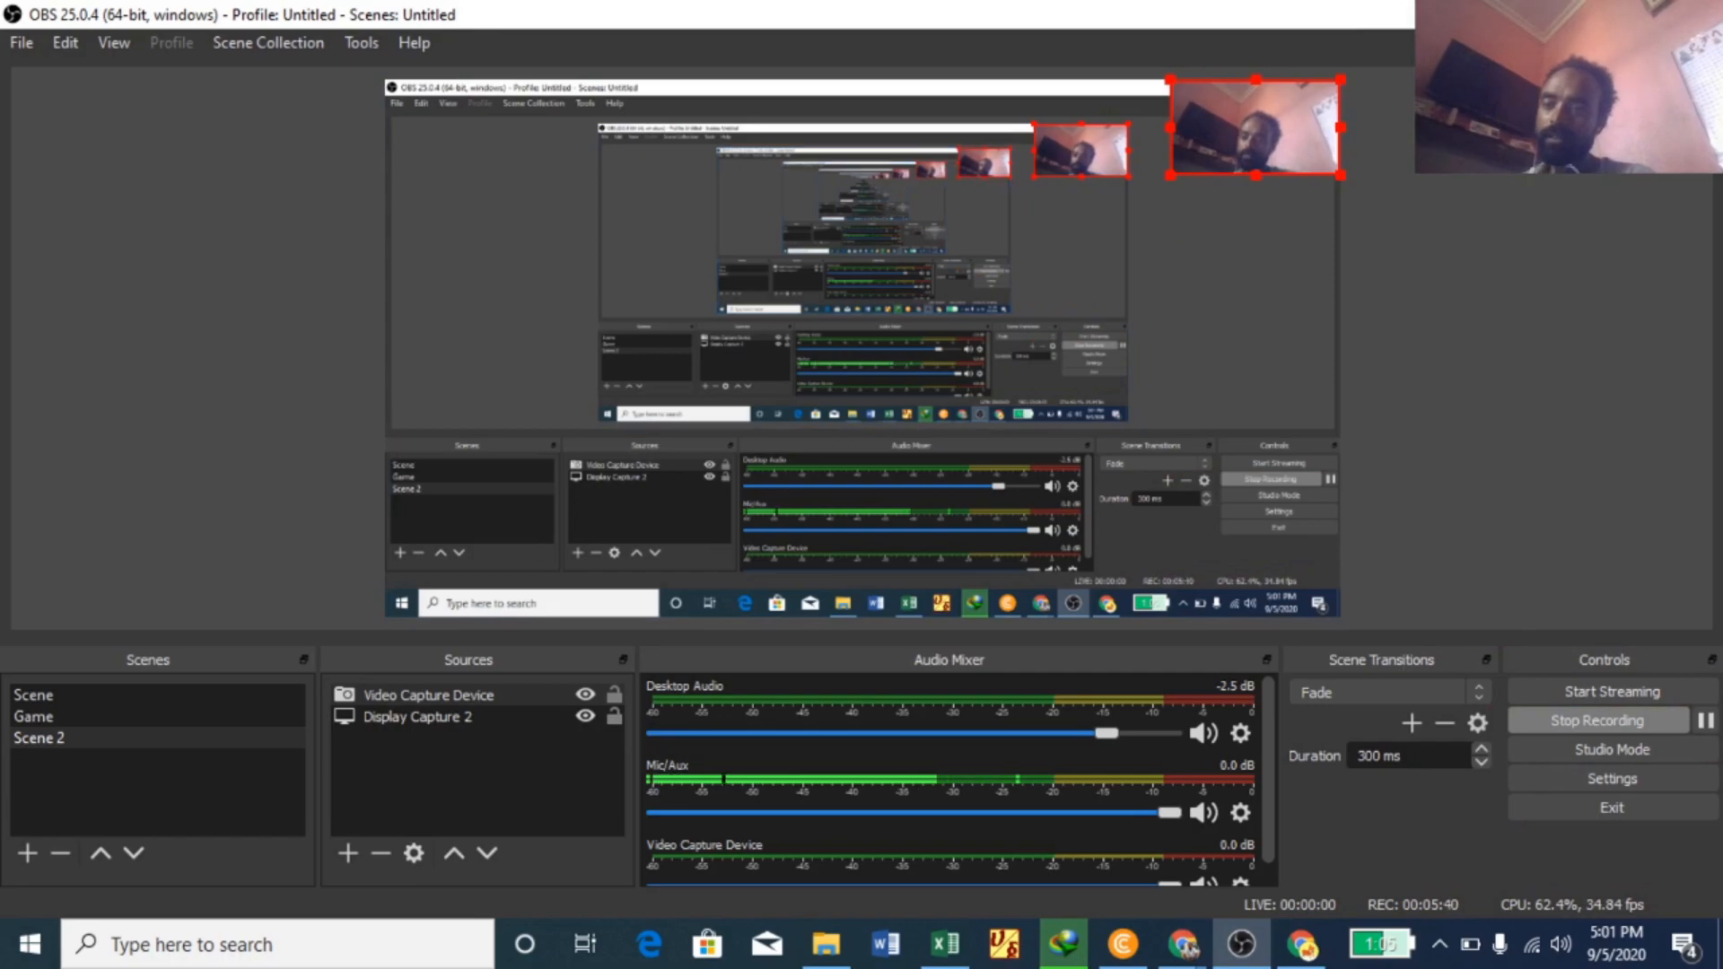
# - Minimize OBS and the browser to check how the desktop is captured, and bring OBS back
pyautogui.click(1577, 13)
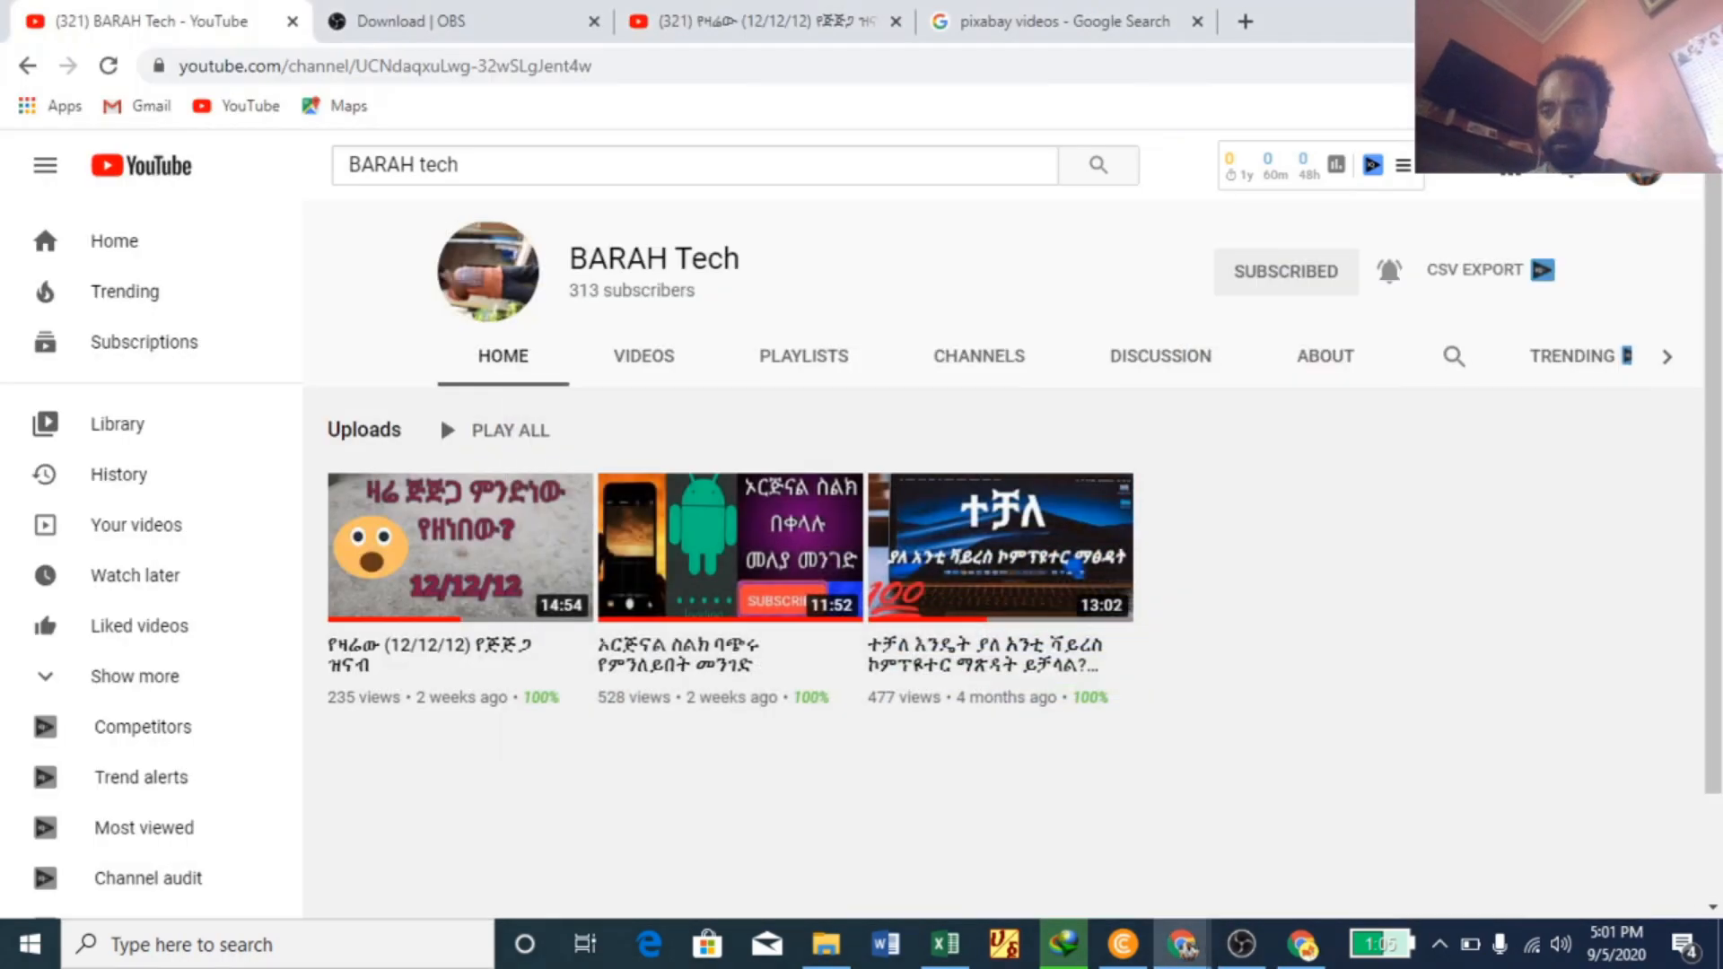
pyautogui.click(1578, 13)
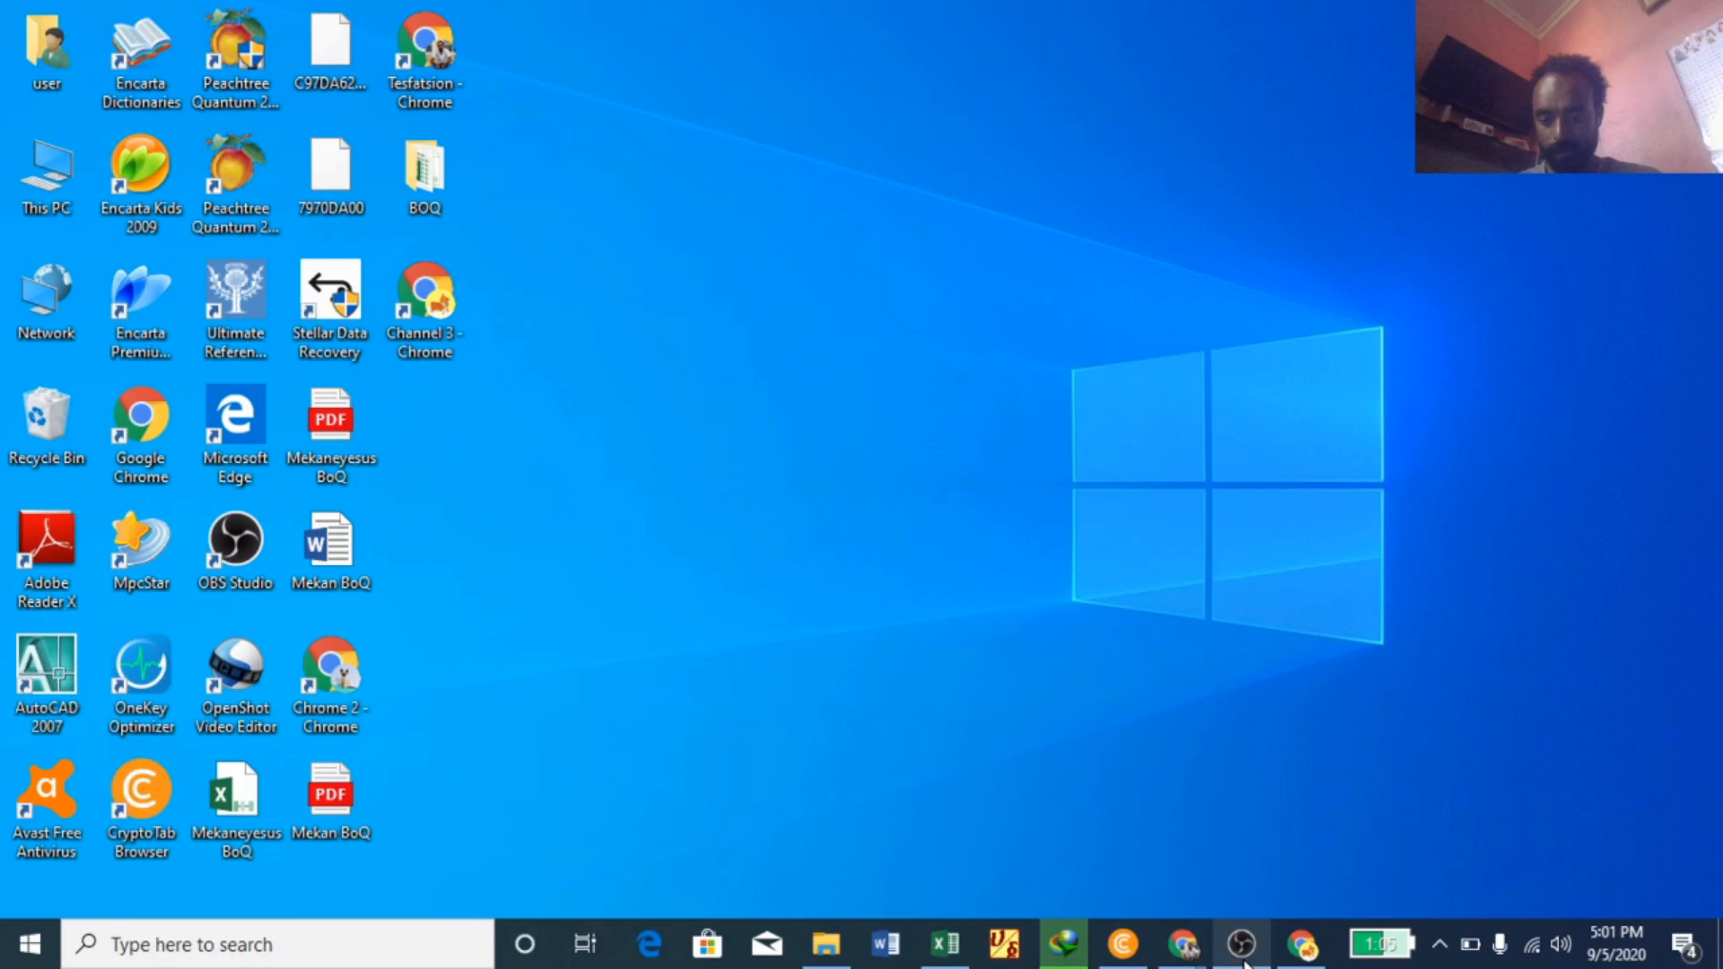
pyautogui.click(1243, 960)
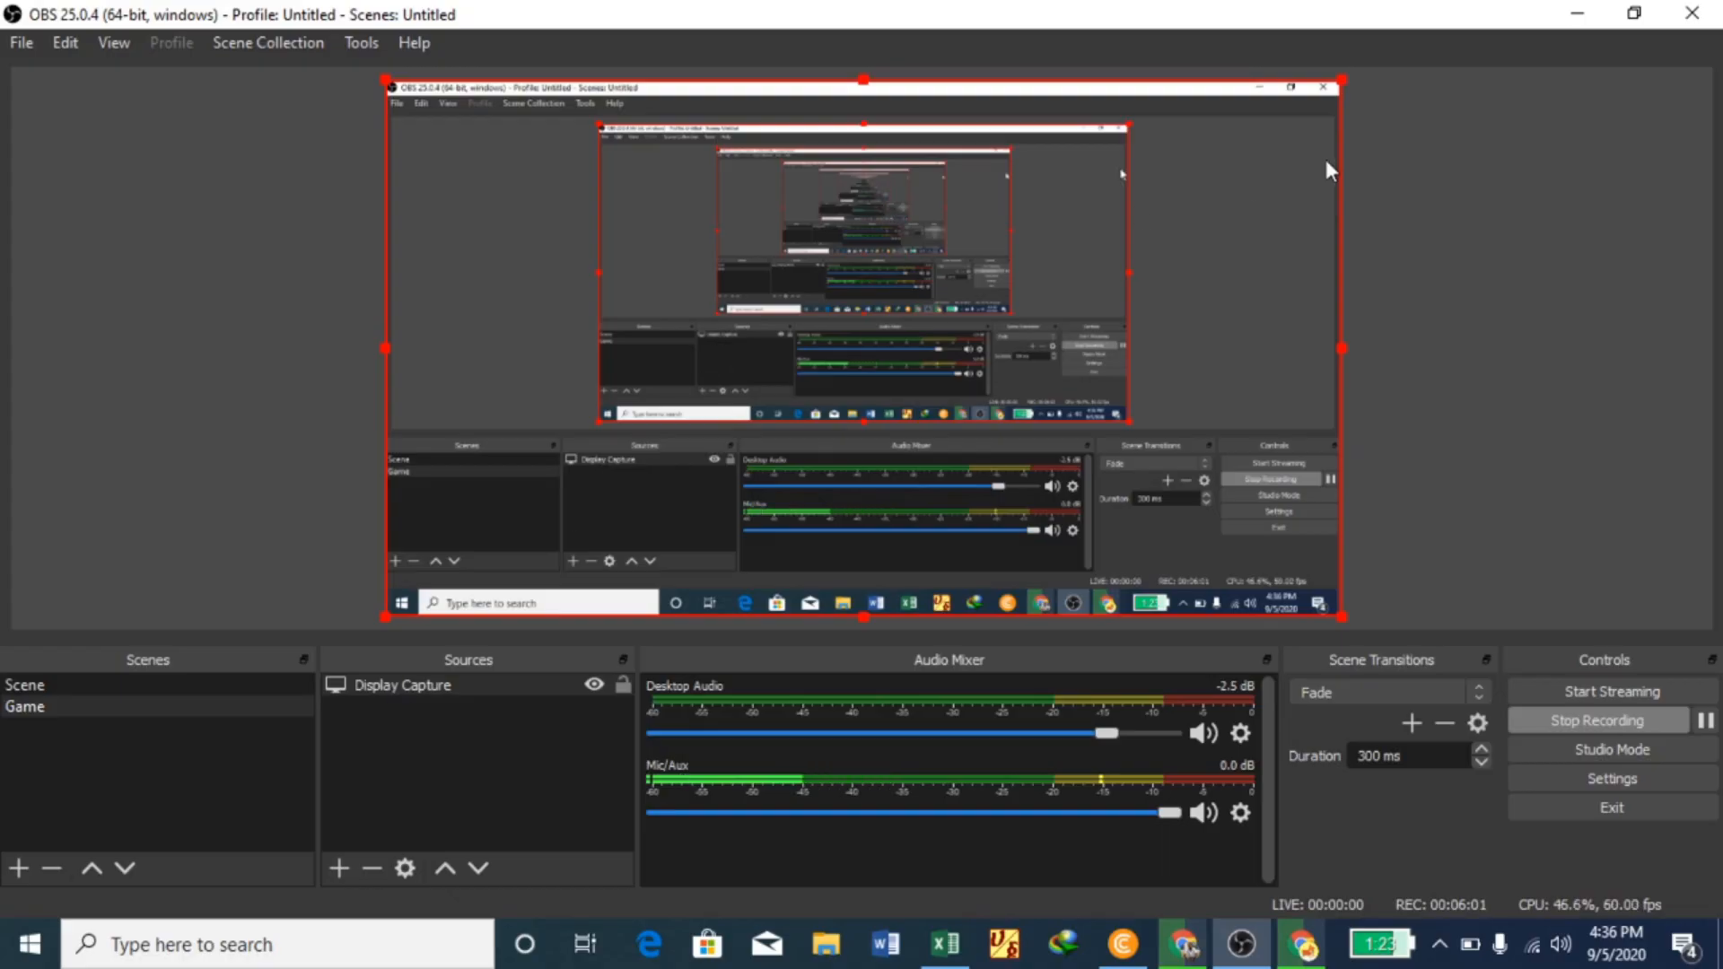
pyautogui.click(1582, 12)
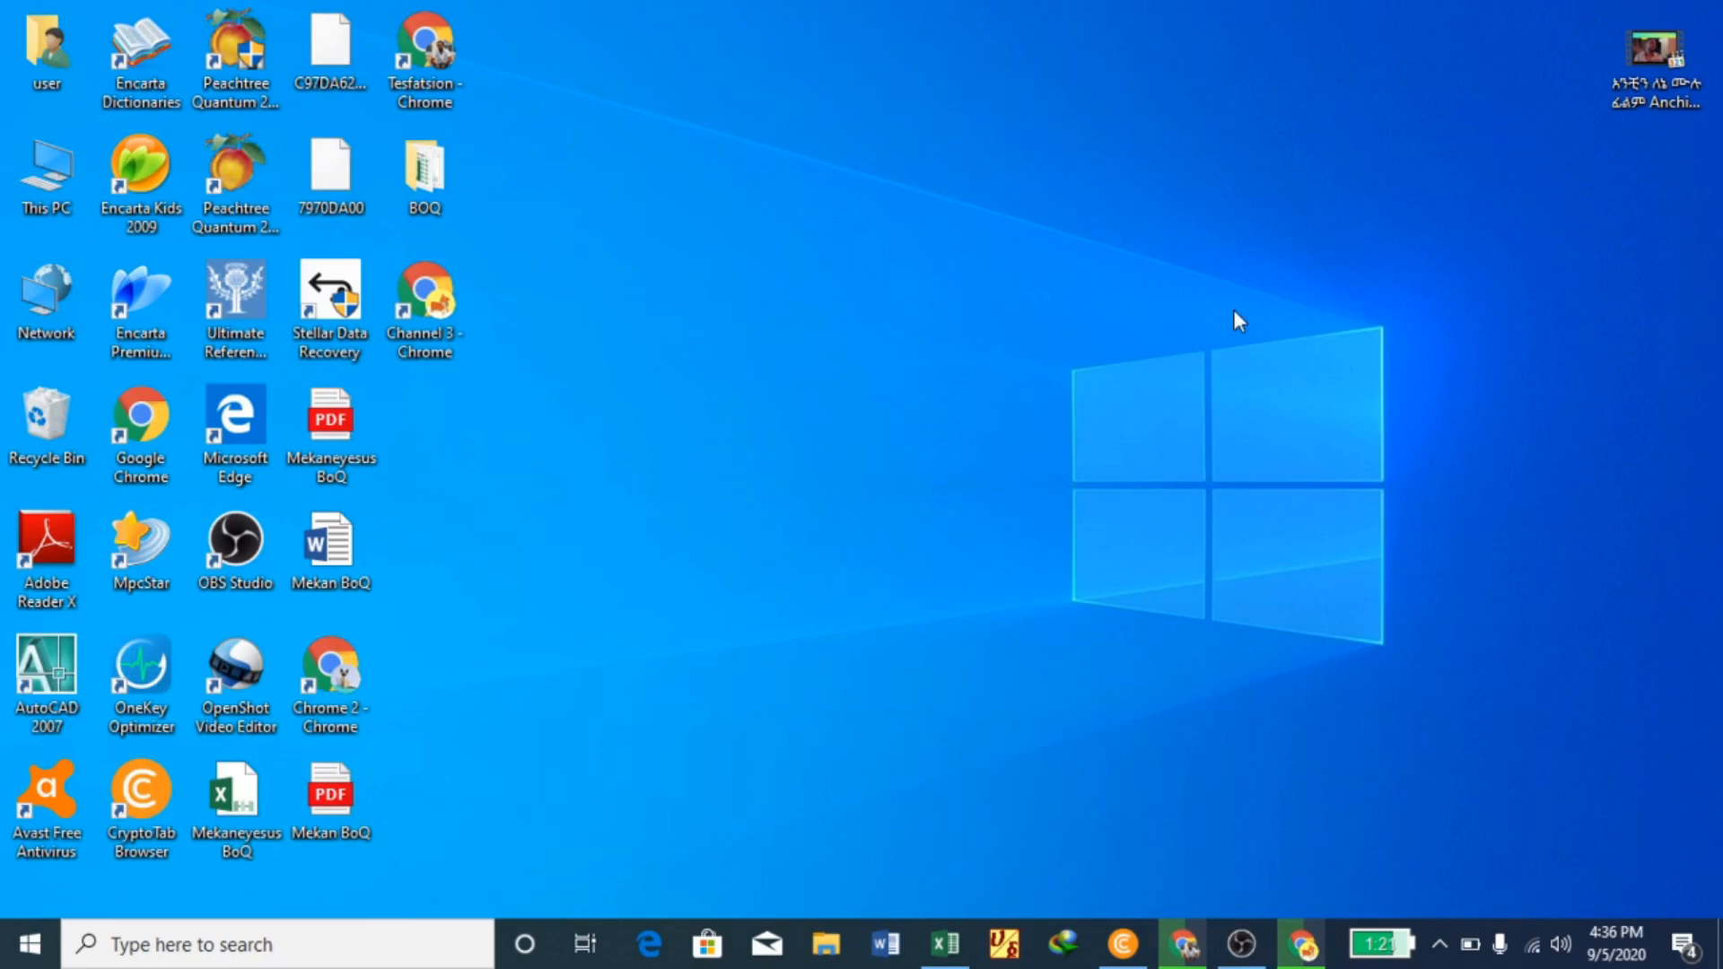
pyautogui.click(1241, 944)
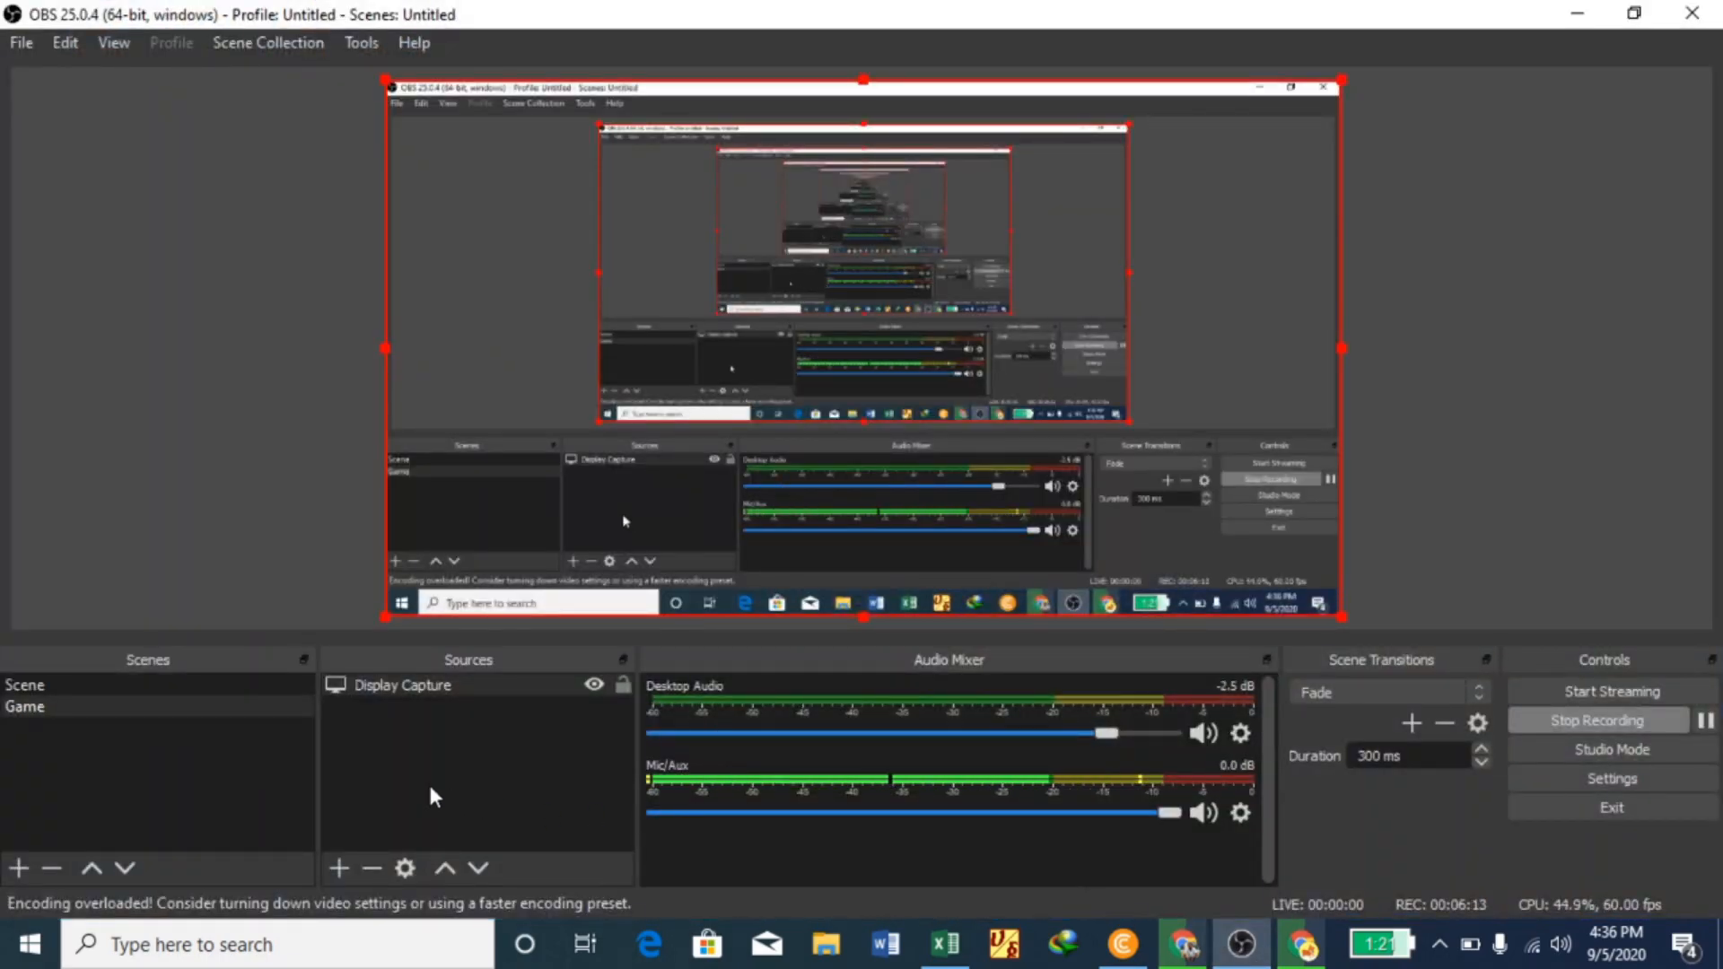
# - Add a new Audio Input Capture source using the Default device and lower its volume to -3.7 dB
pyautogui.click(339, 868)
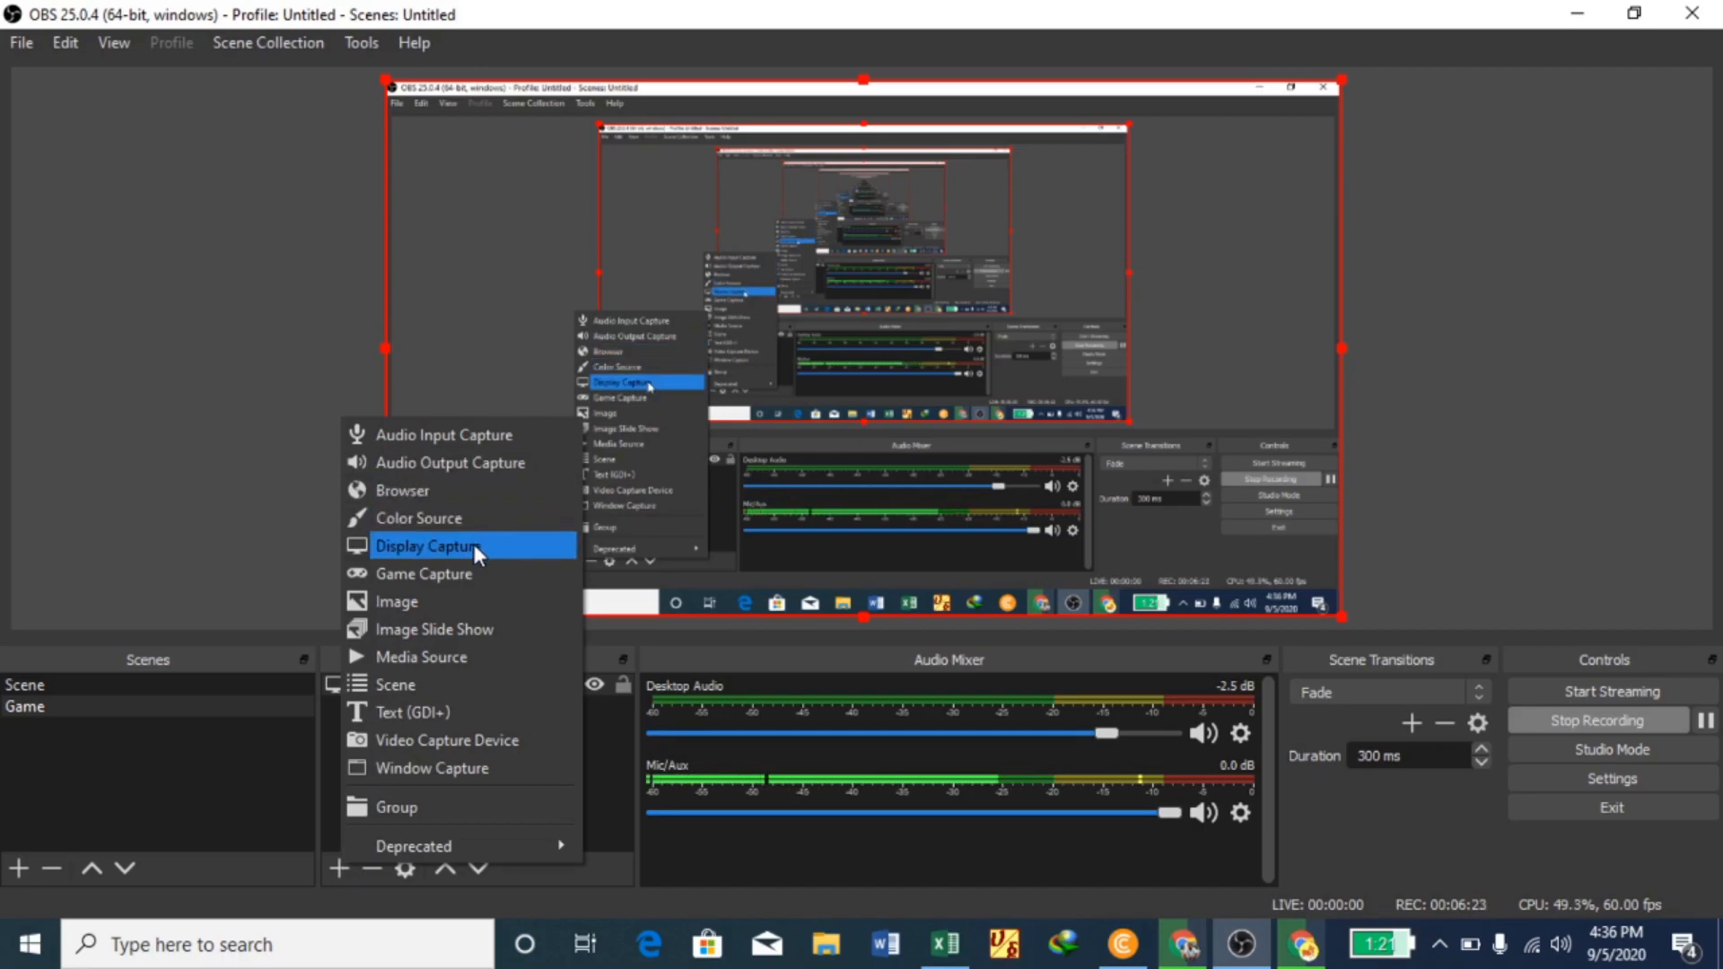
pyautogui.click(461, 432)
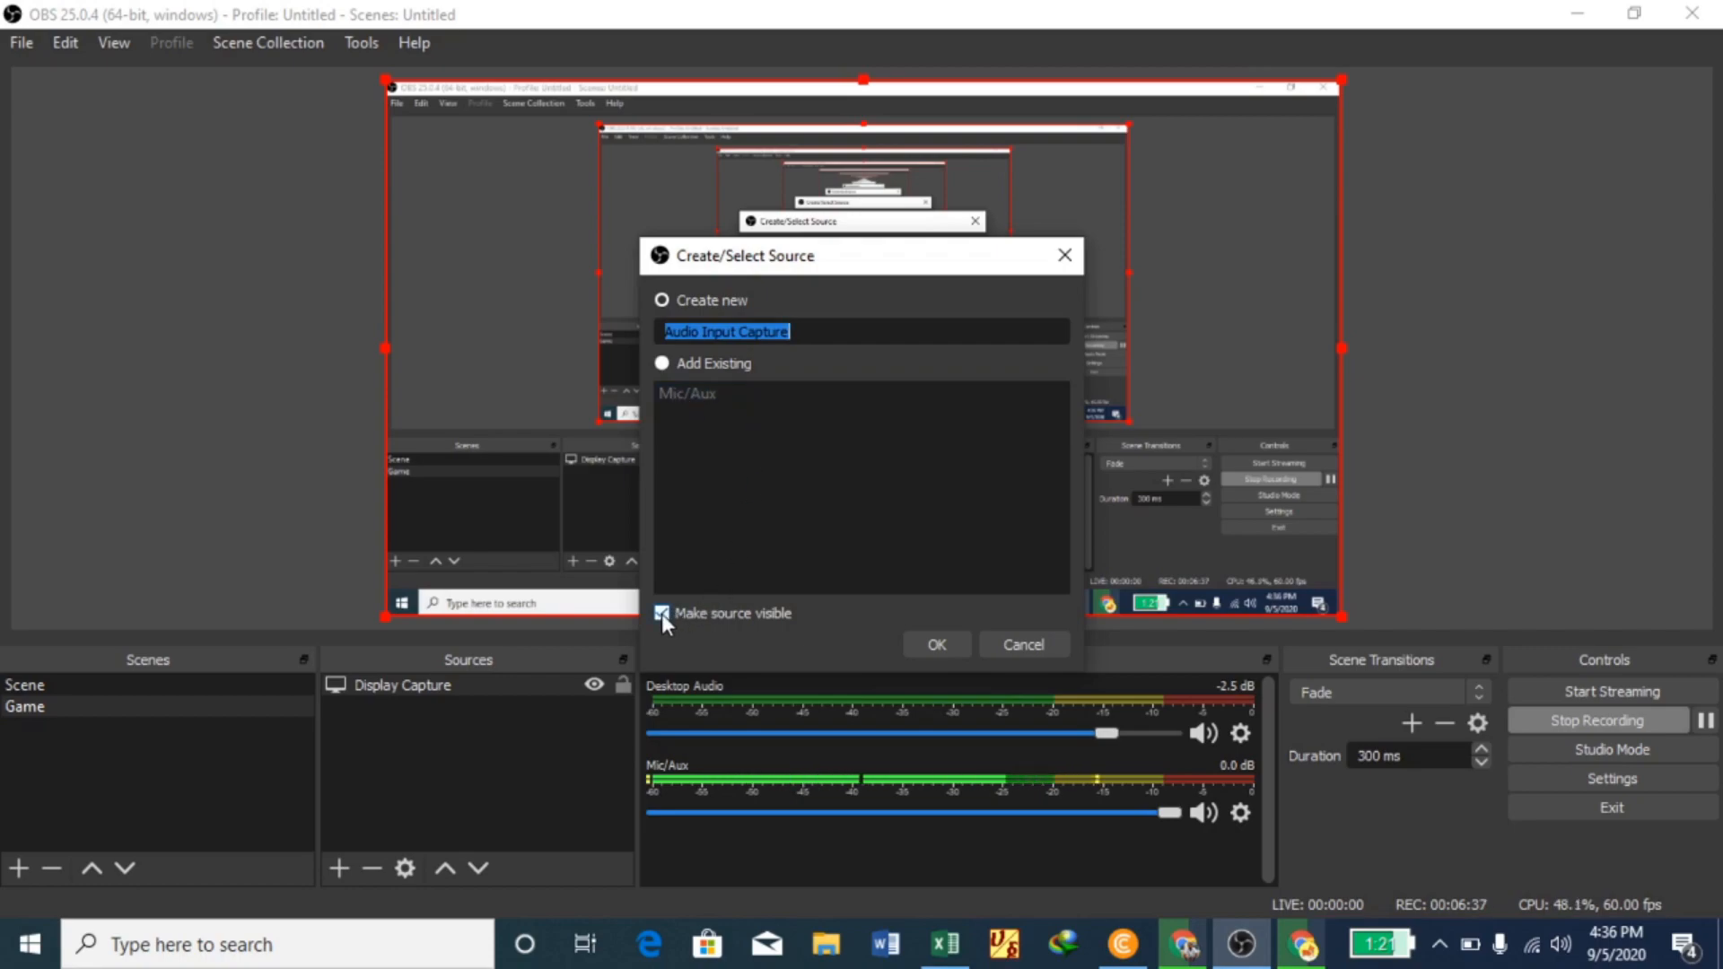
pyautogui.click(924, 647)
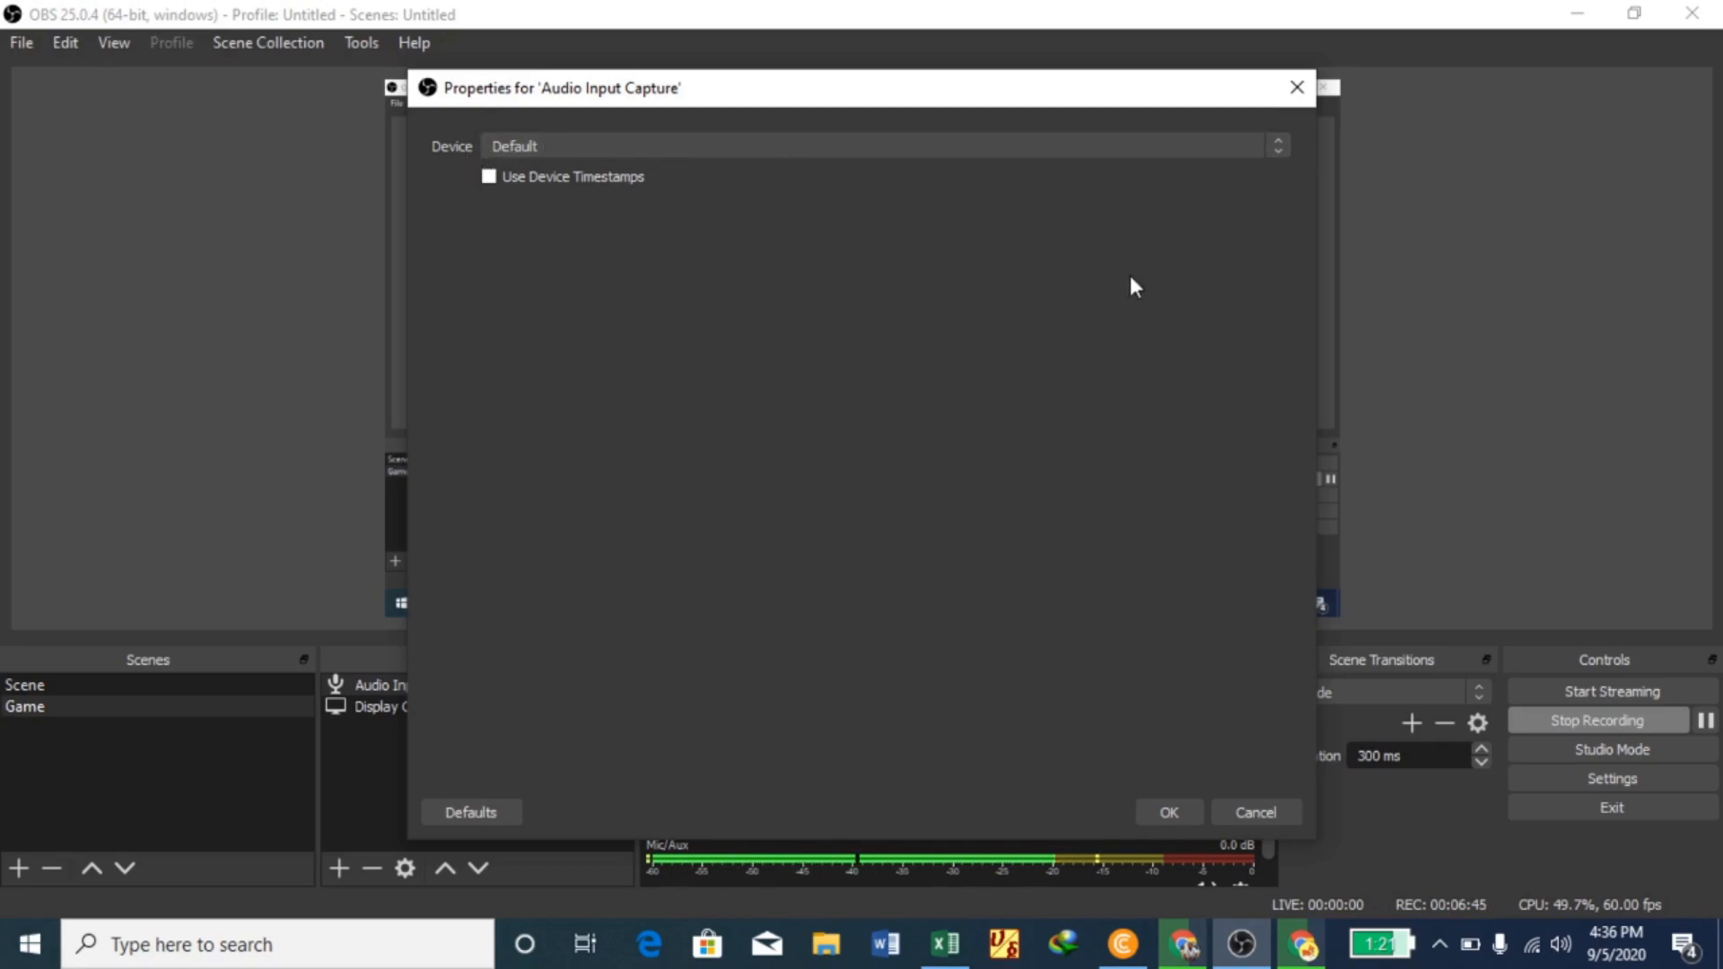
pyautogui.click(1279, 147)
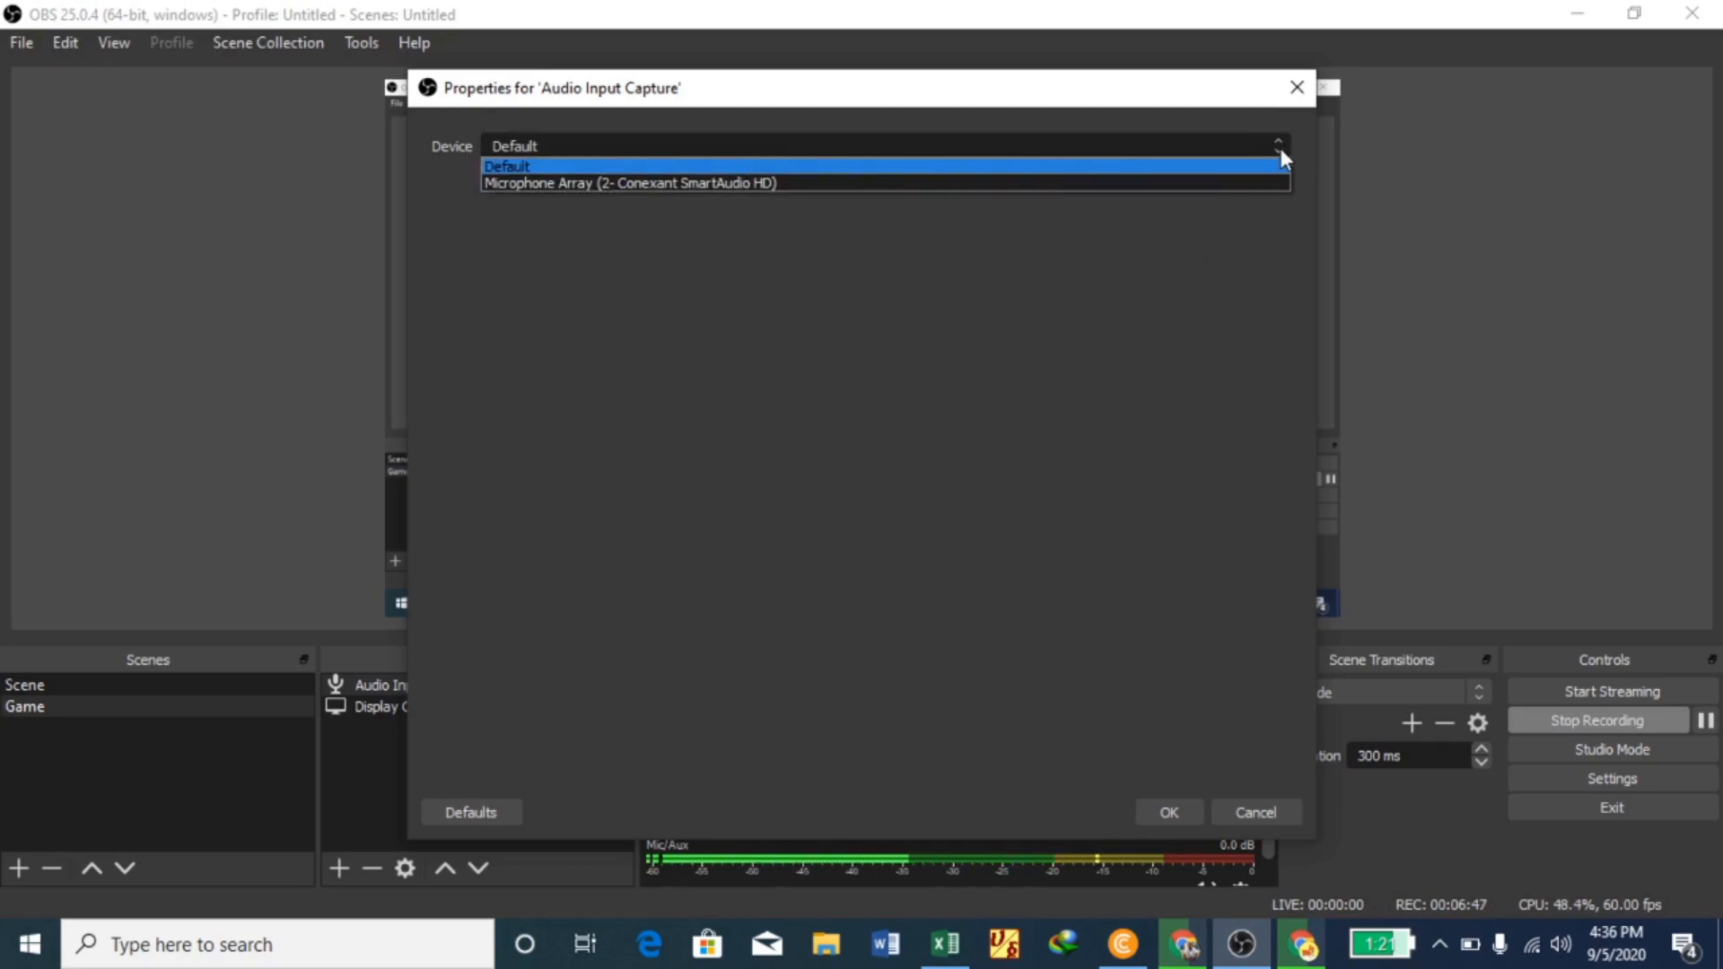
pyautogui.click(1280, 148)
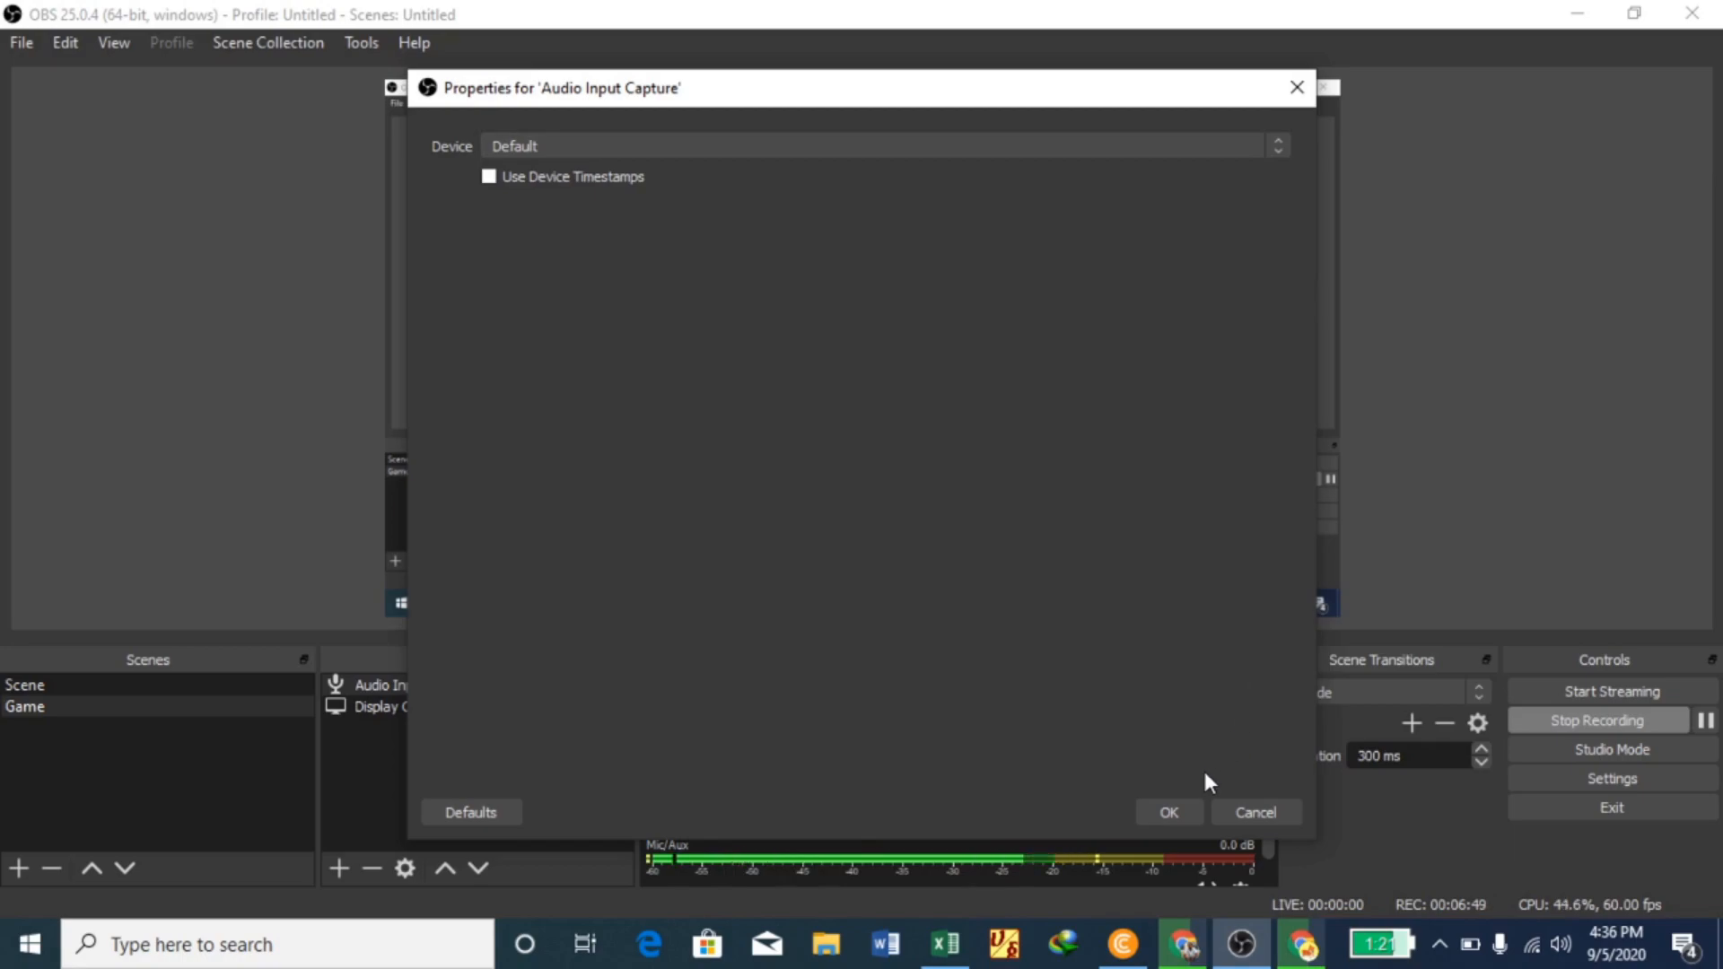
pyautogui.click(1165, 812)
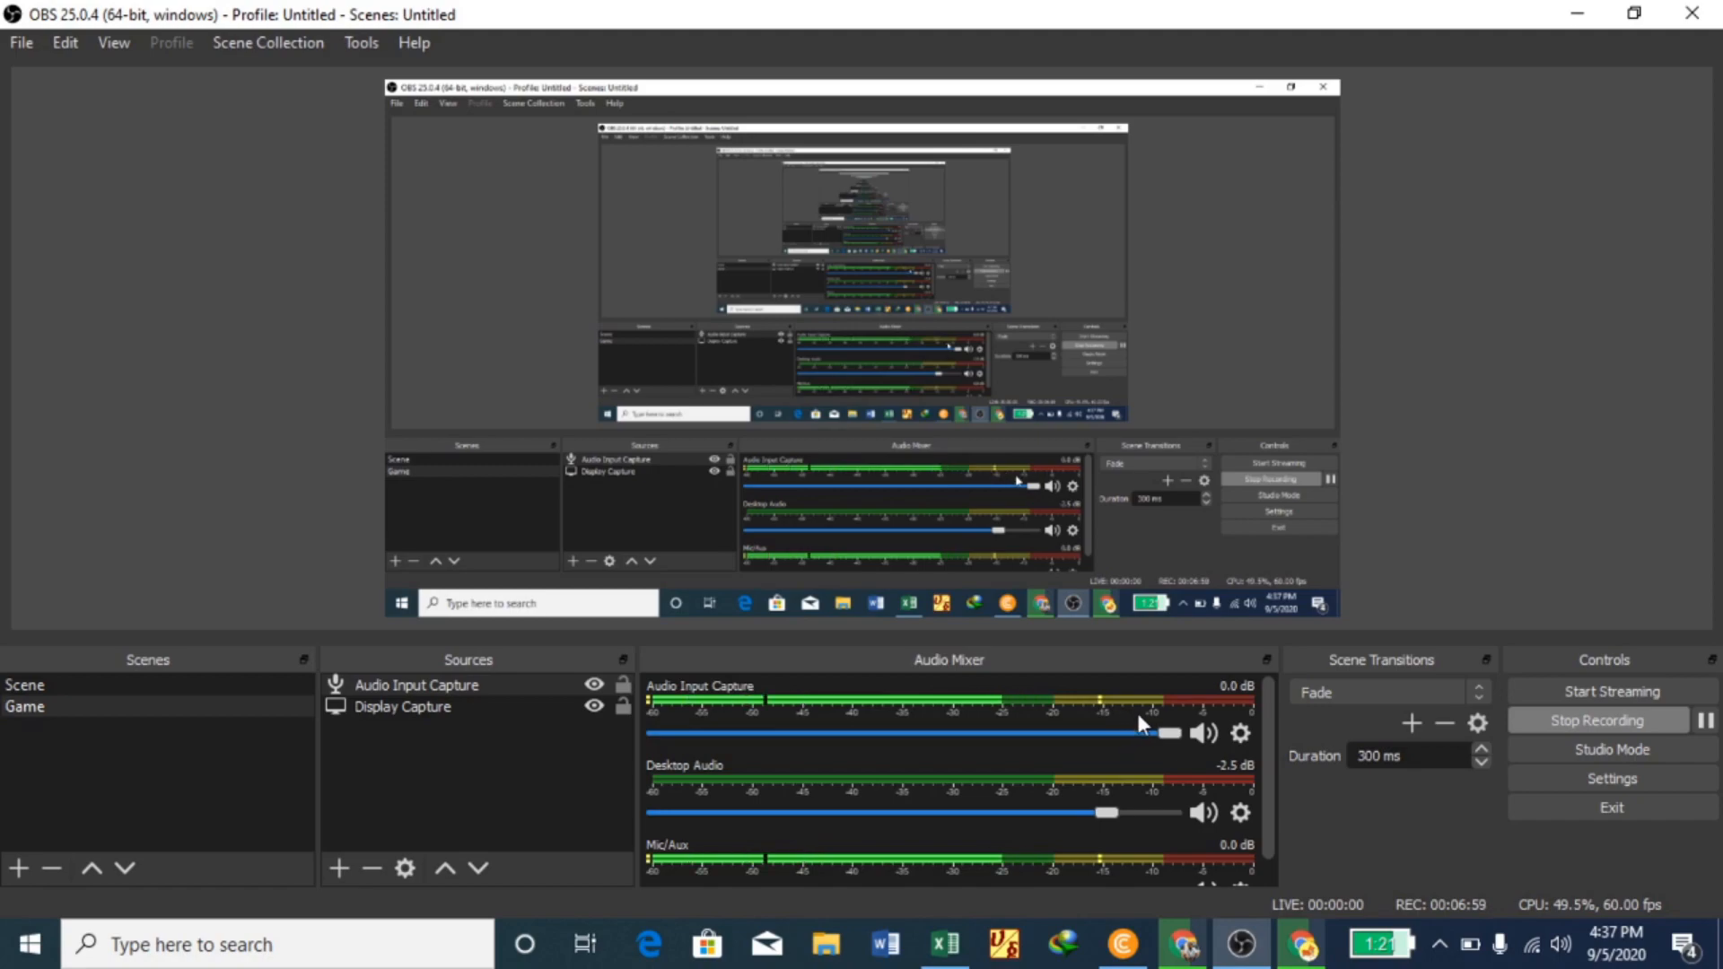
pyautogui.moveTo(1172, 732); pyautogui.dragTo(1086, 732)
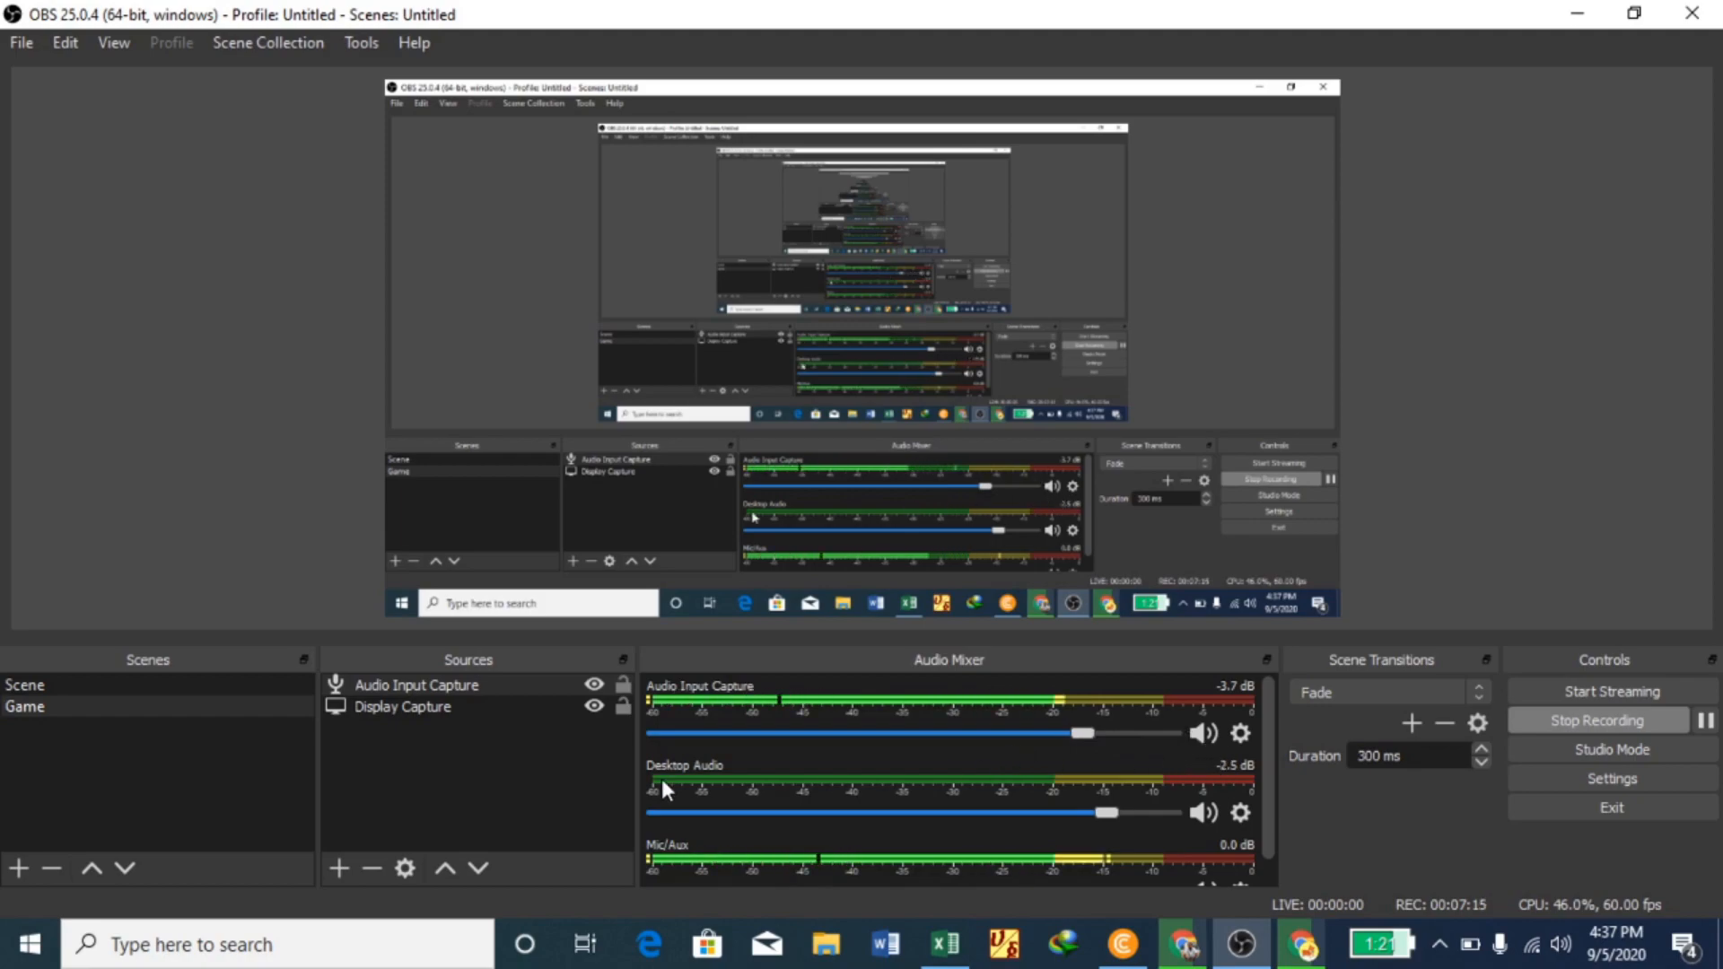
# - Lock the Desktop Audio volume and unlock it again
pyautogui.click(1240, 813)
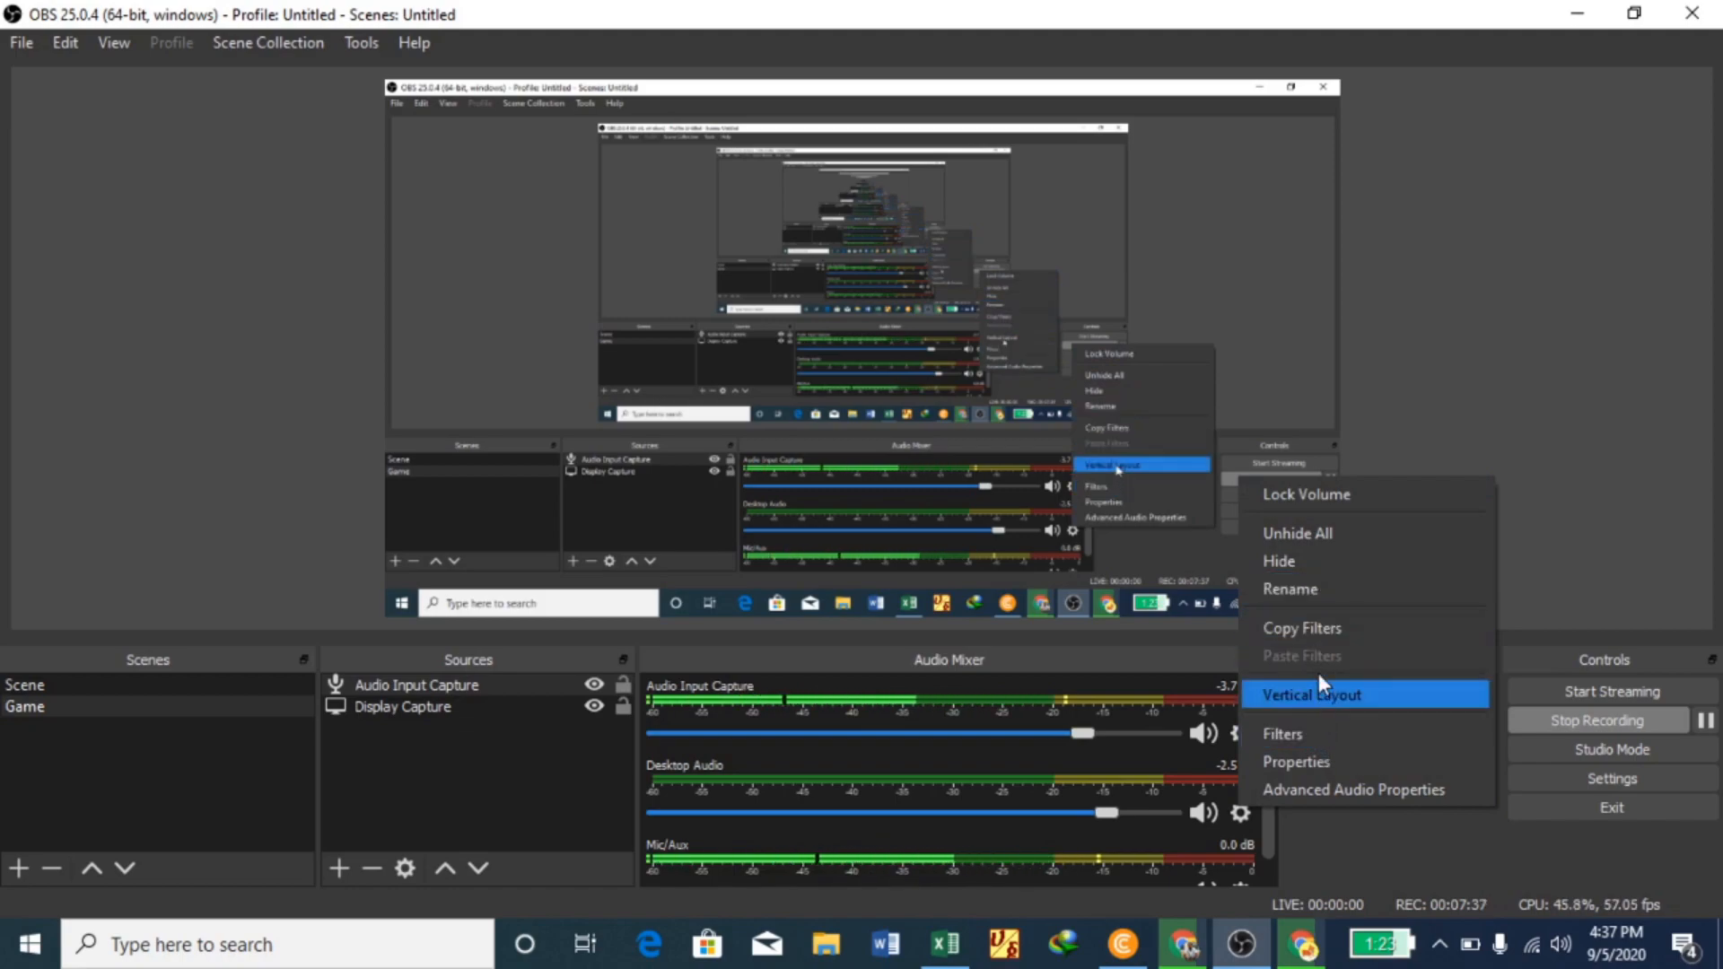
pyautogui.click(1296, 496)
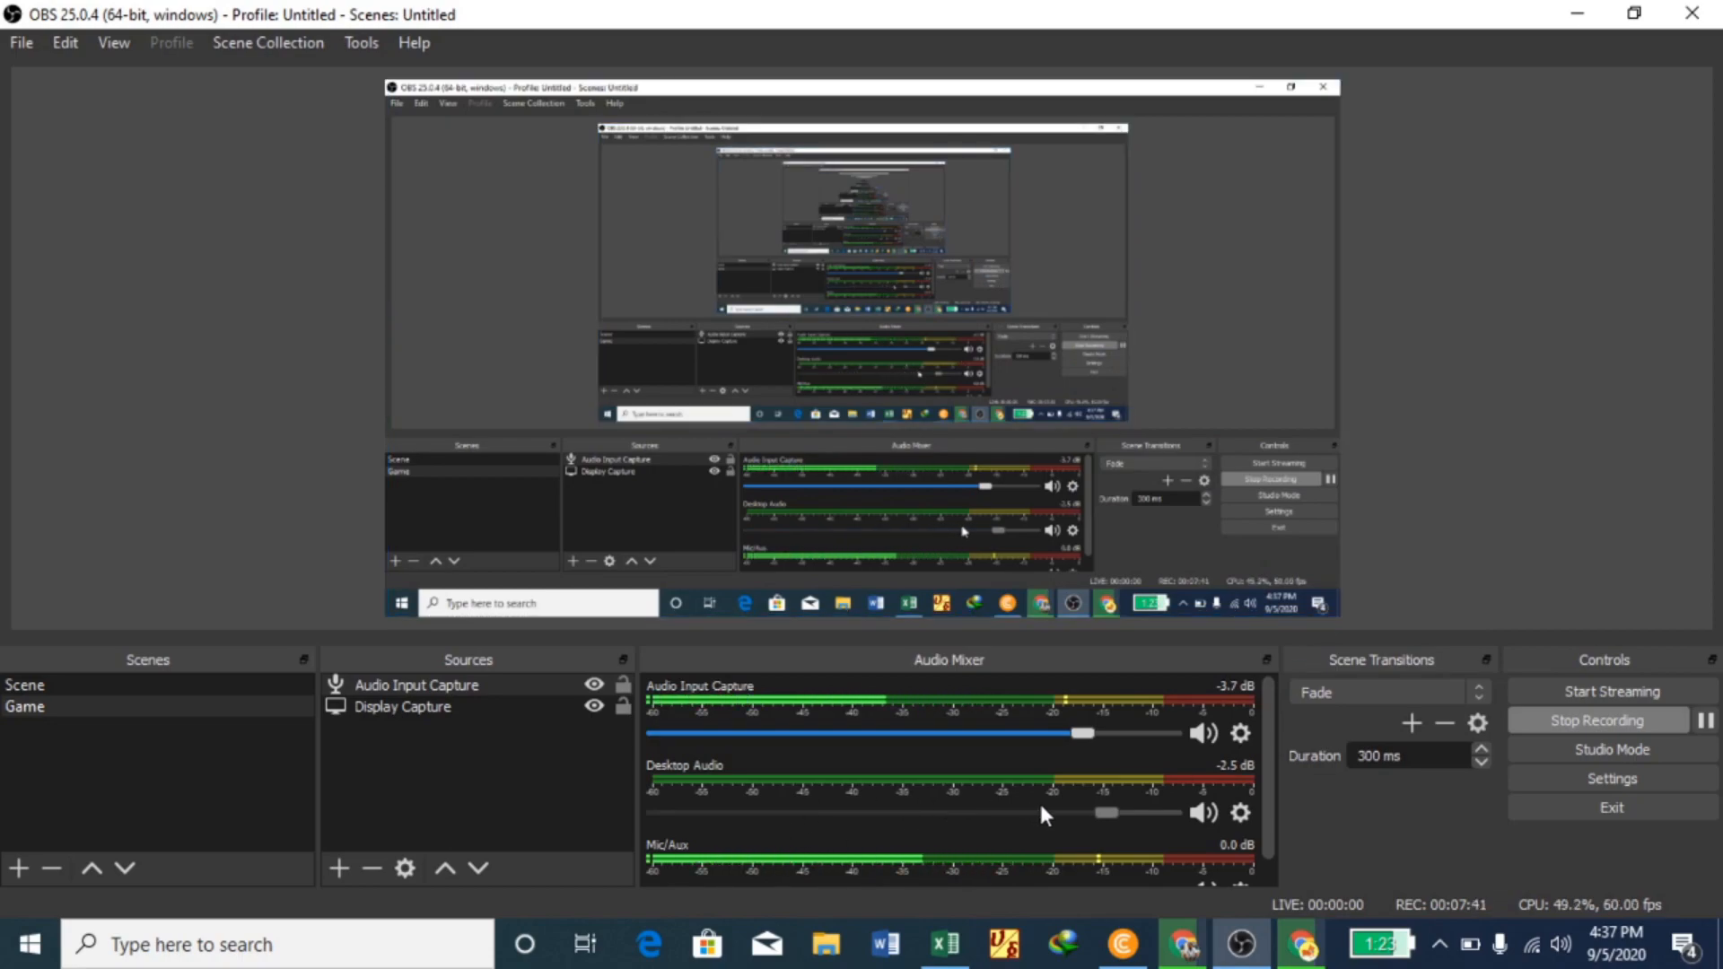
pyautogui.click(1238, 811)
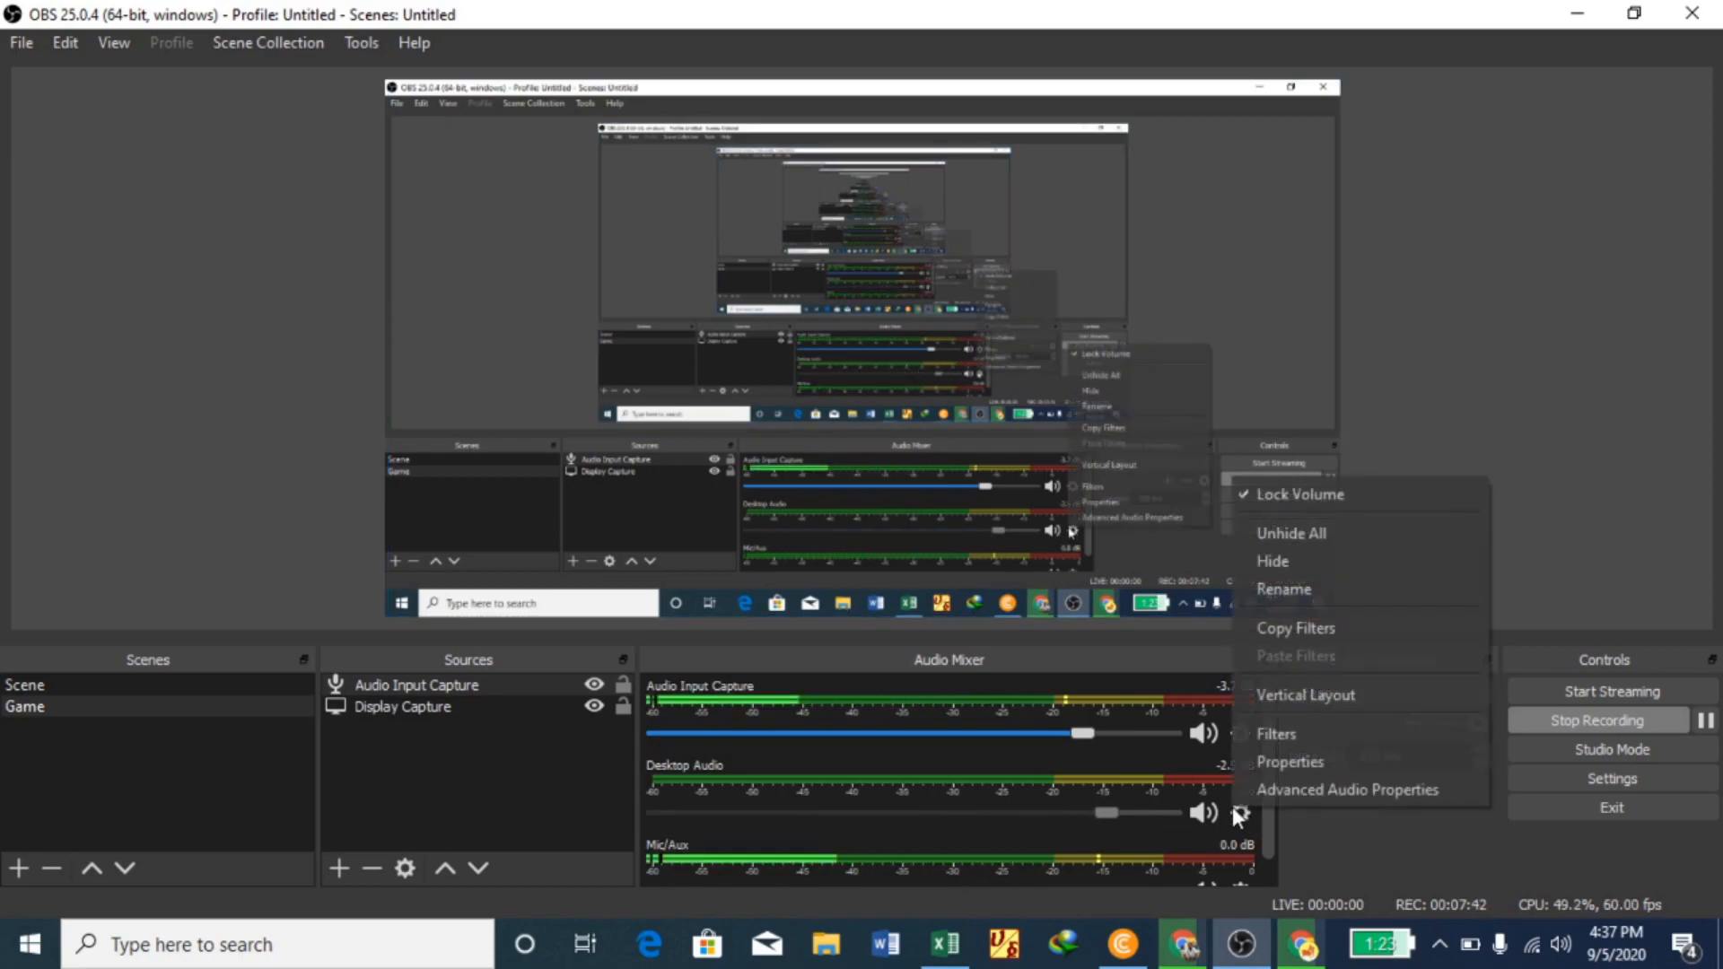
pyautogui.click(1310, 498)
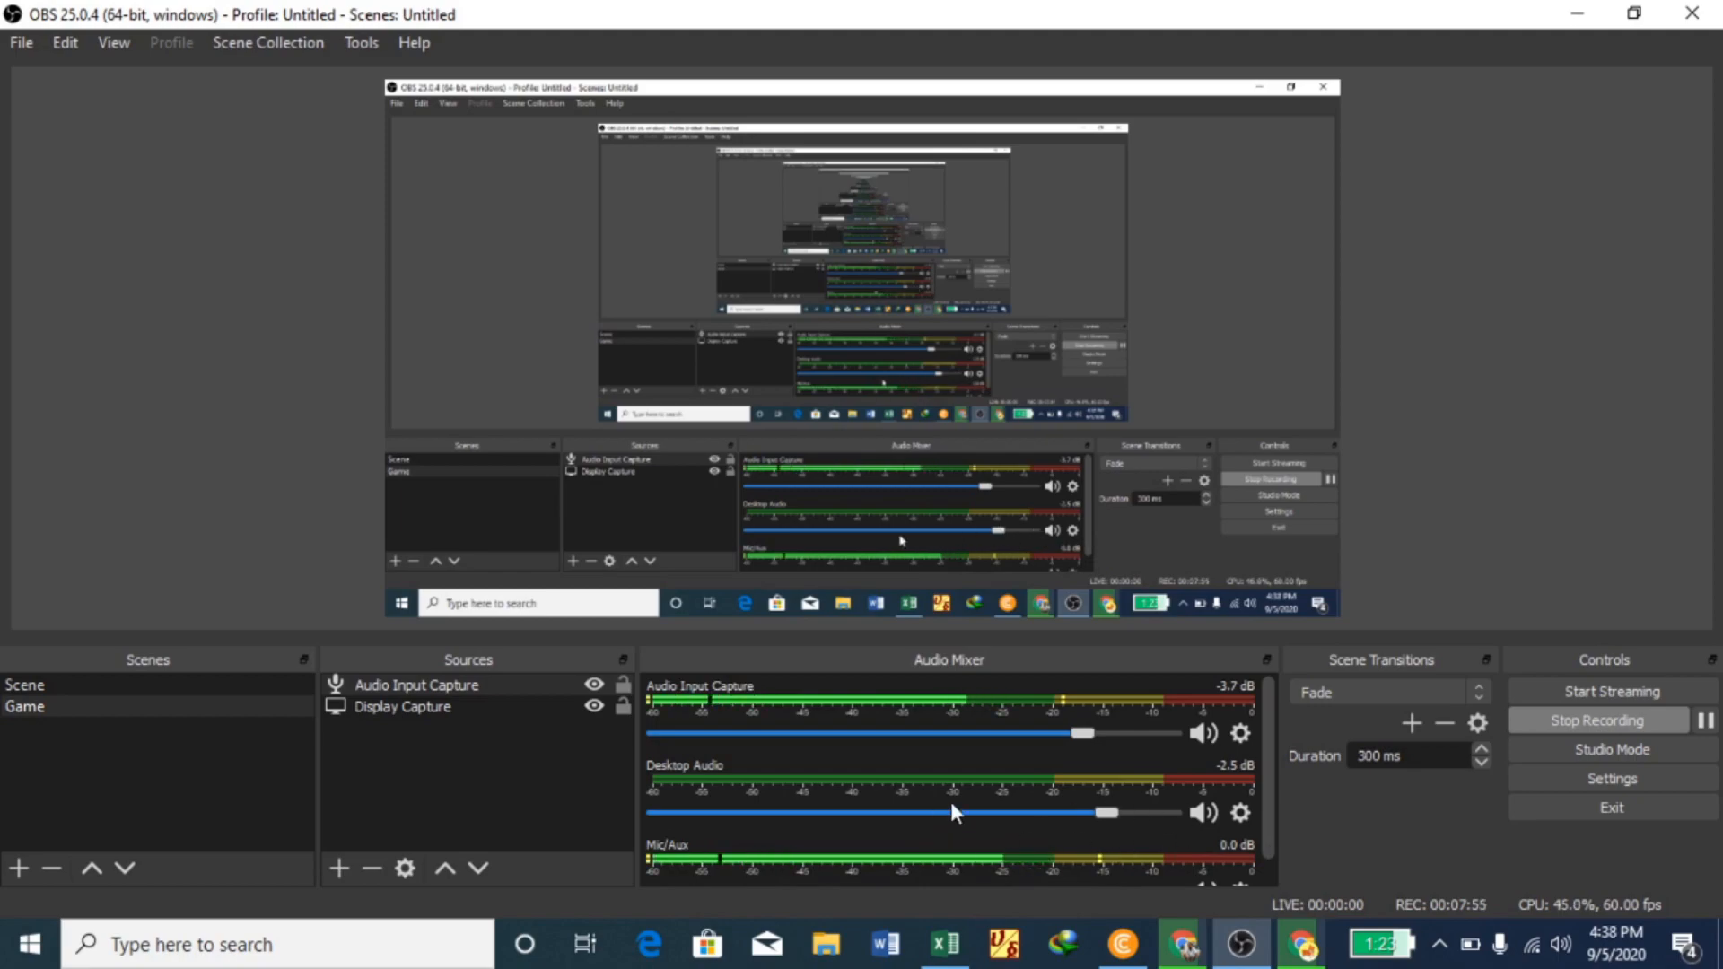
# - Add a new Game Capture source to the Game scene, set to capture any fullscreen application
pyautogui.click(337, 864)
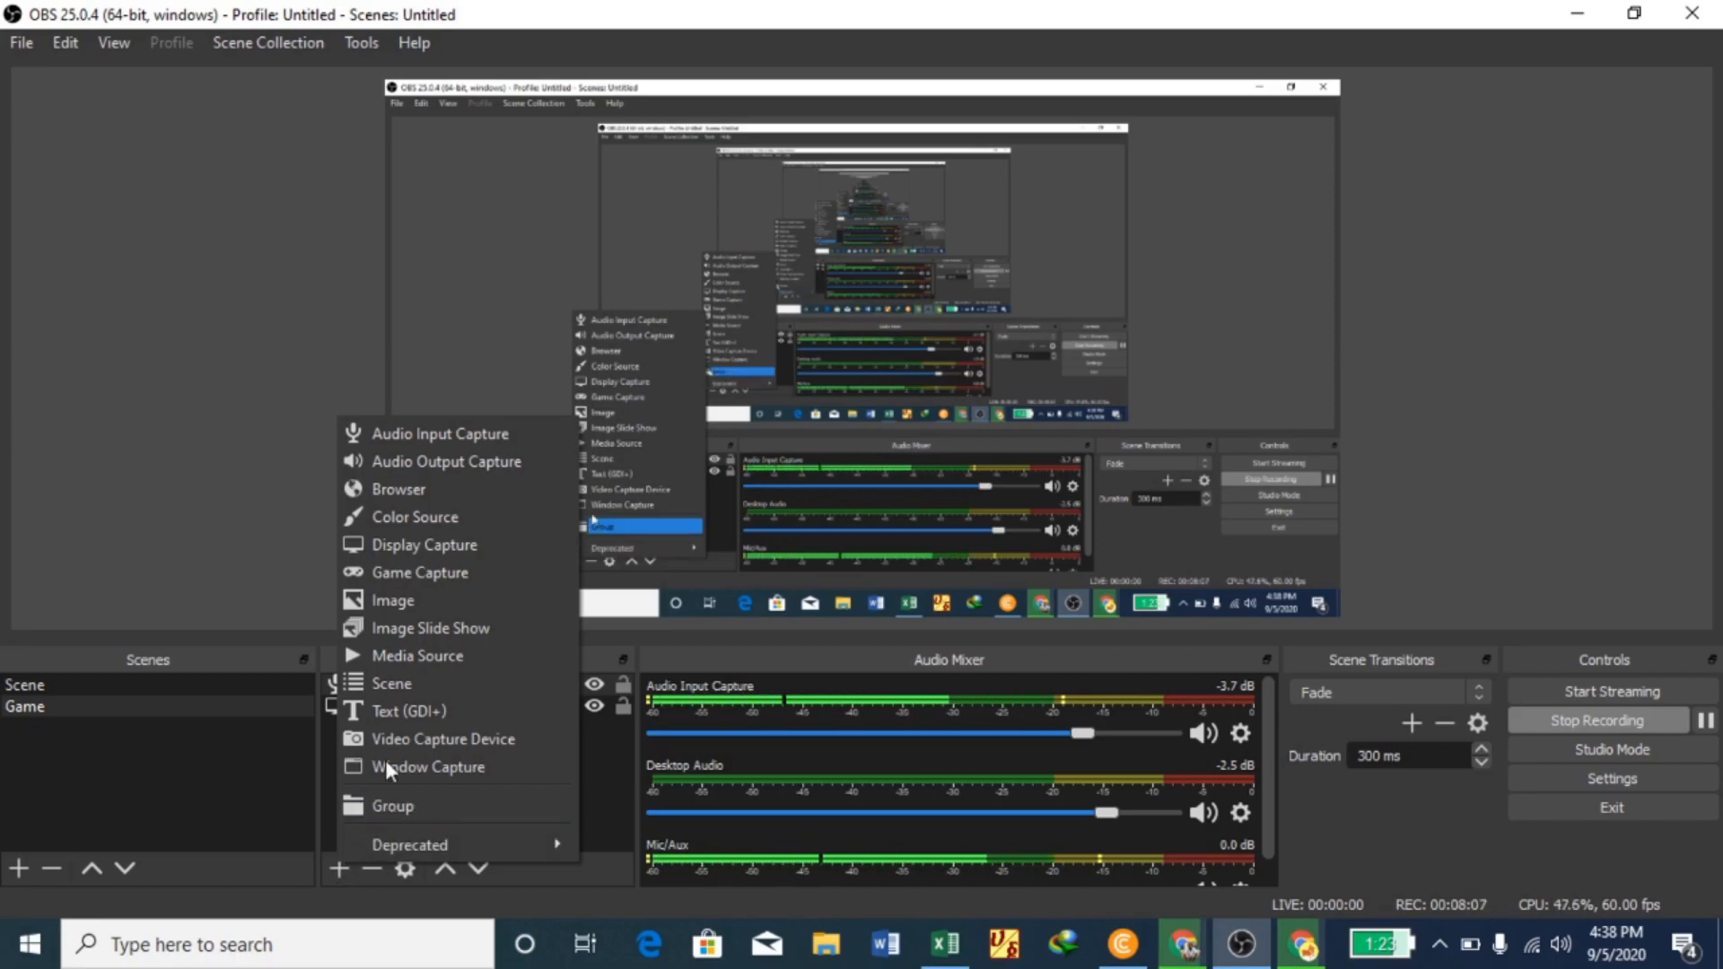
pyautogui.click(416, 568)
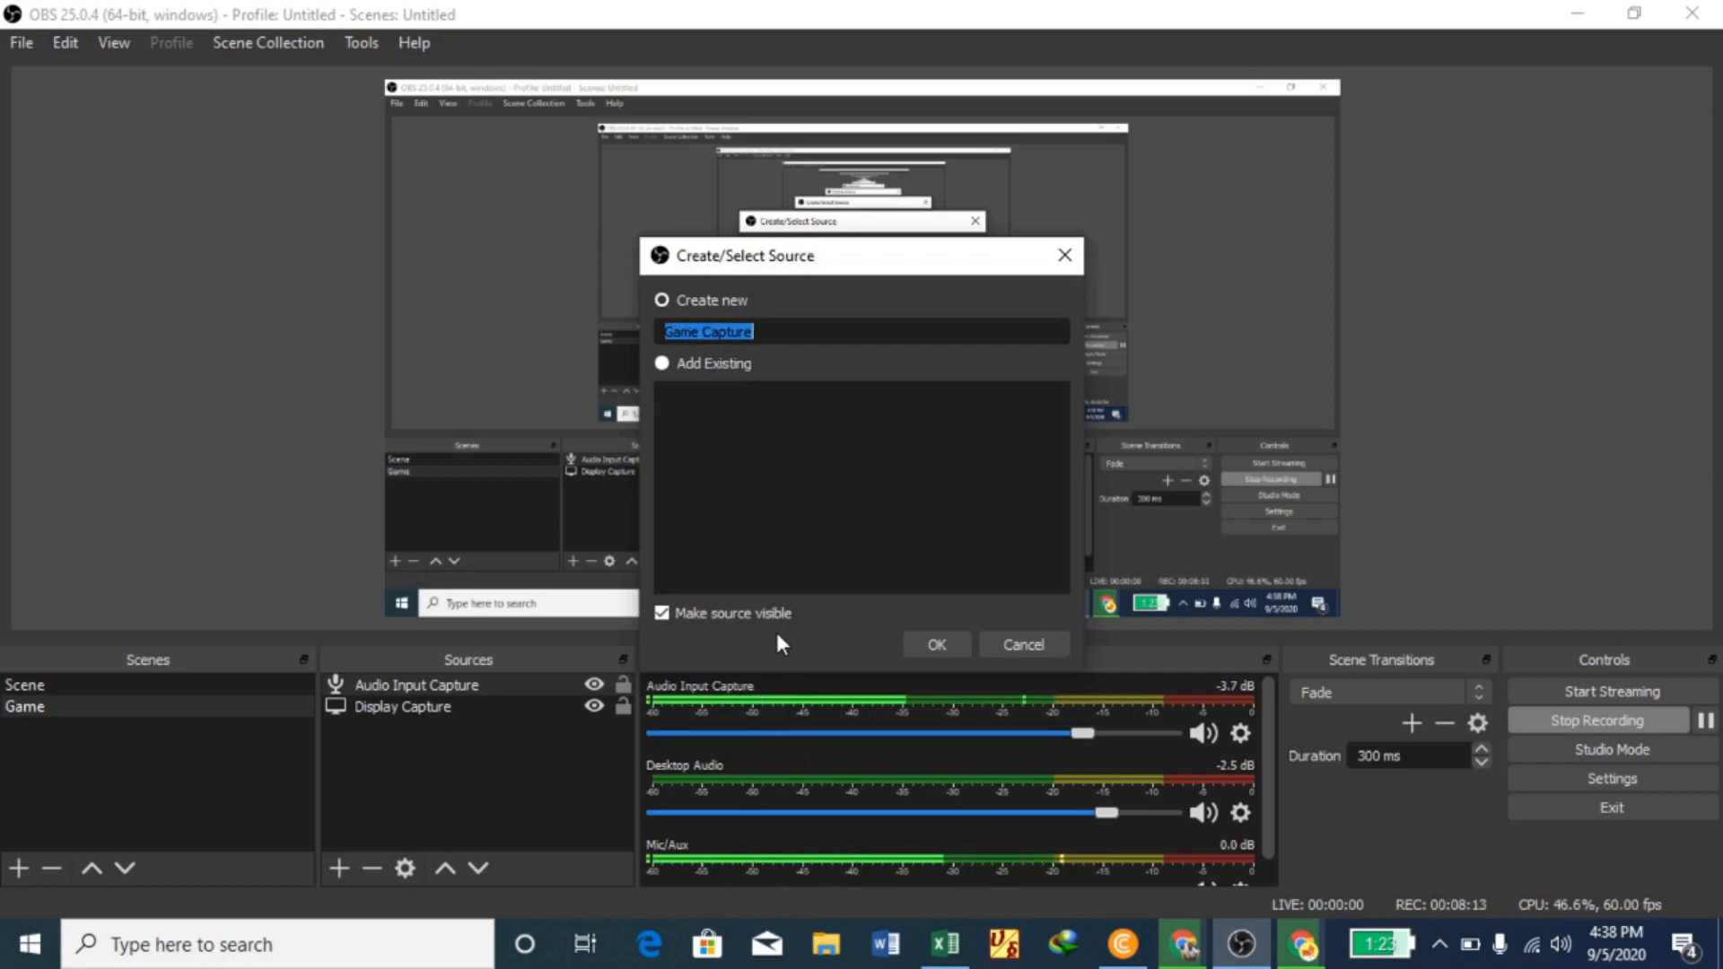
pyautogui.click(933, 644)
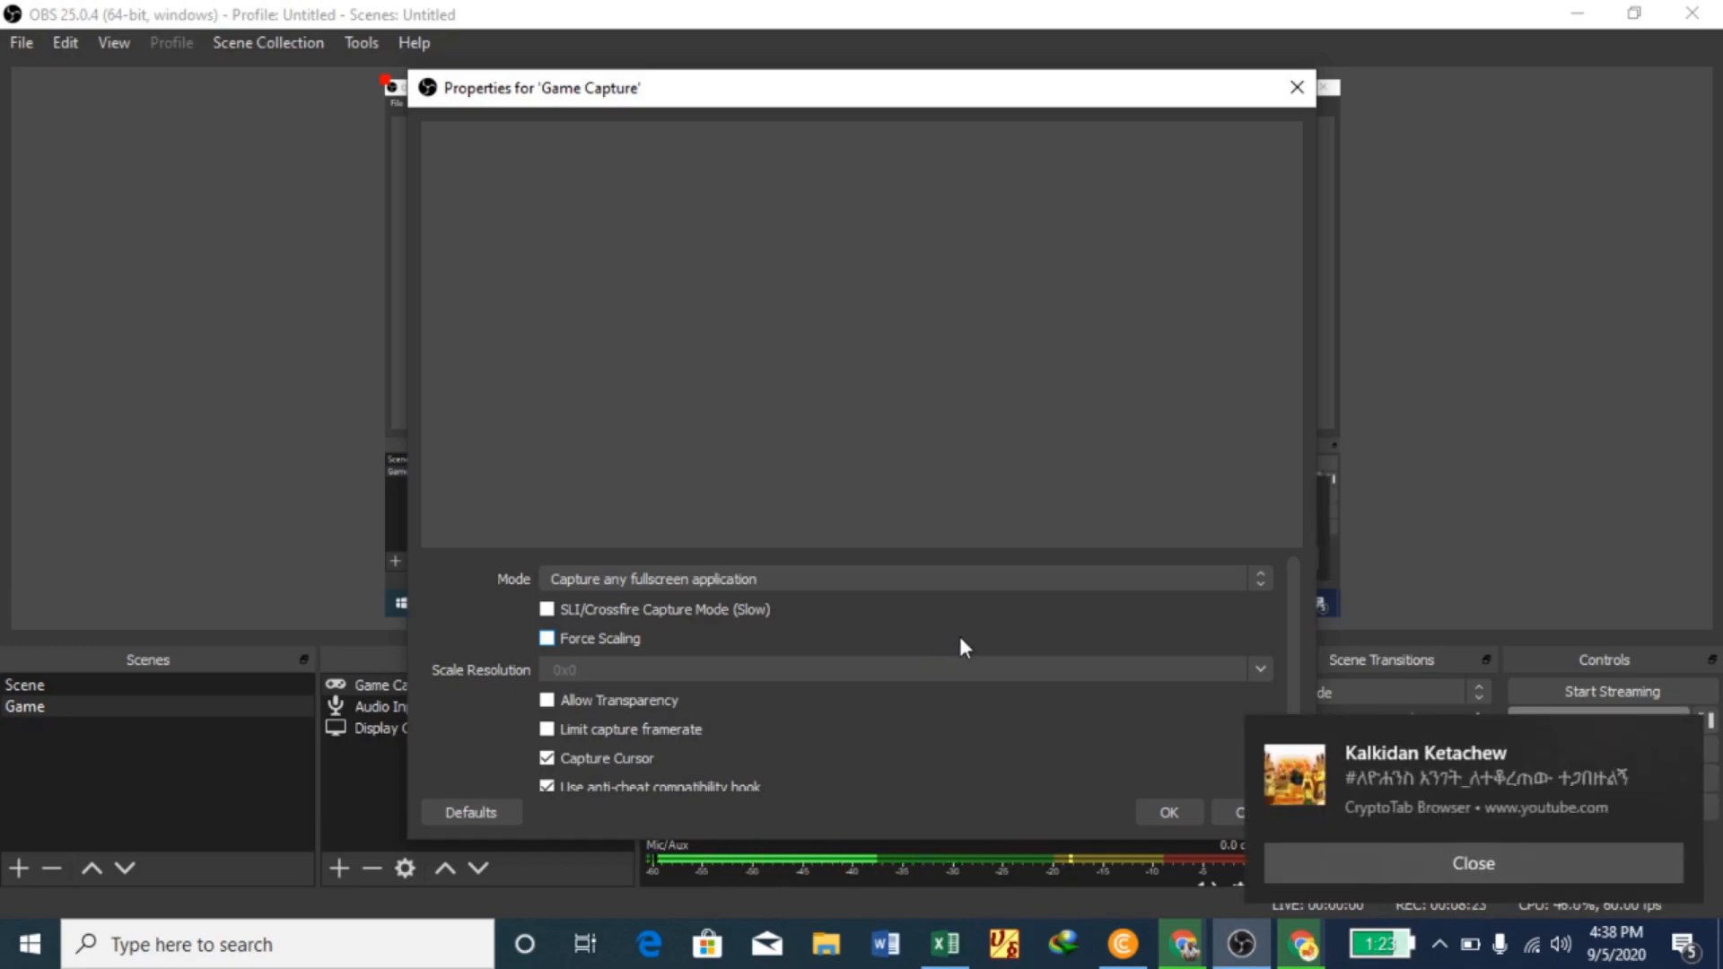
pyautogui.click(1497, 870)
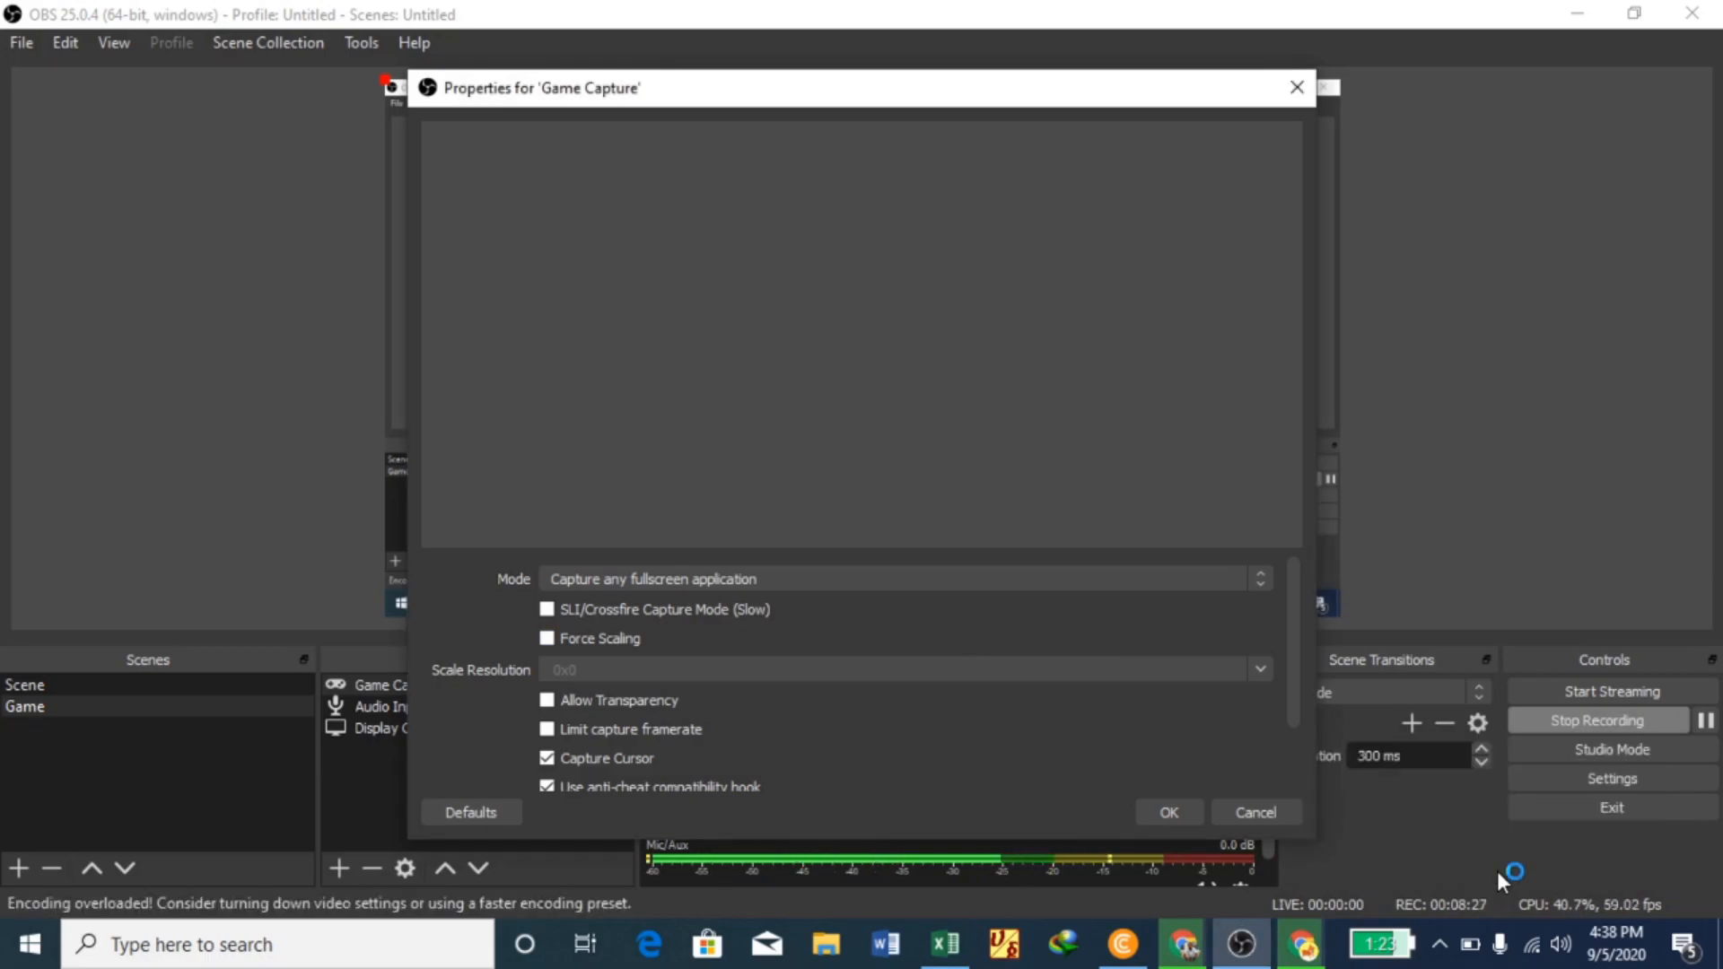
pyautogui.click(1167, 815)
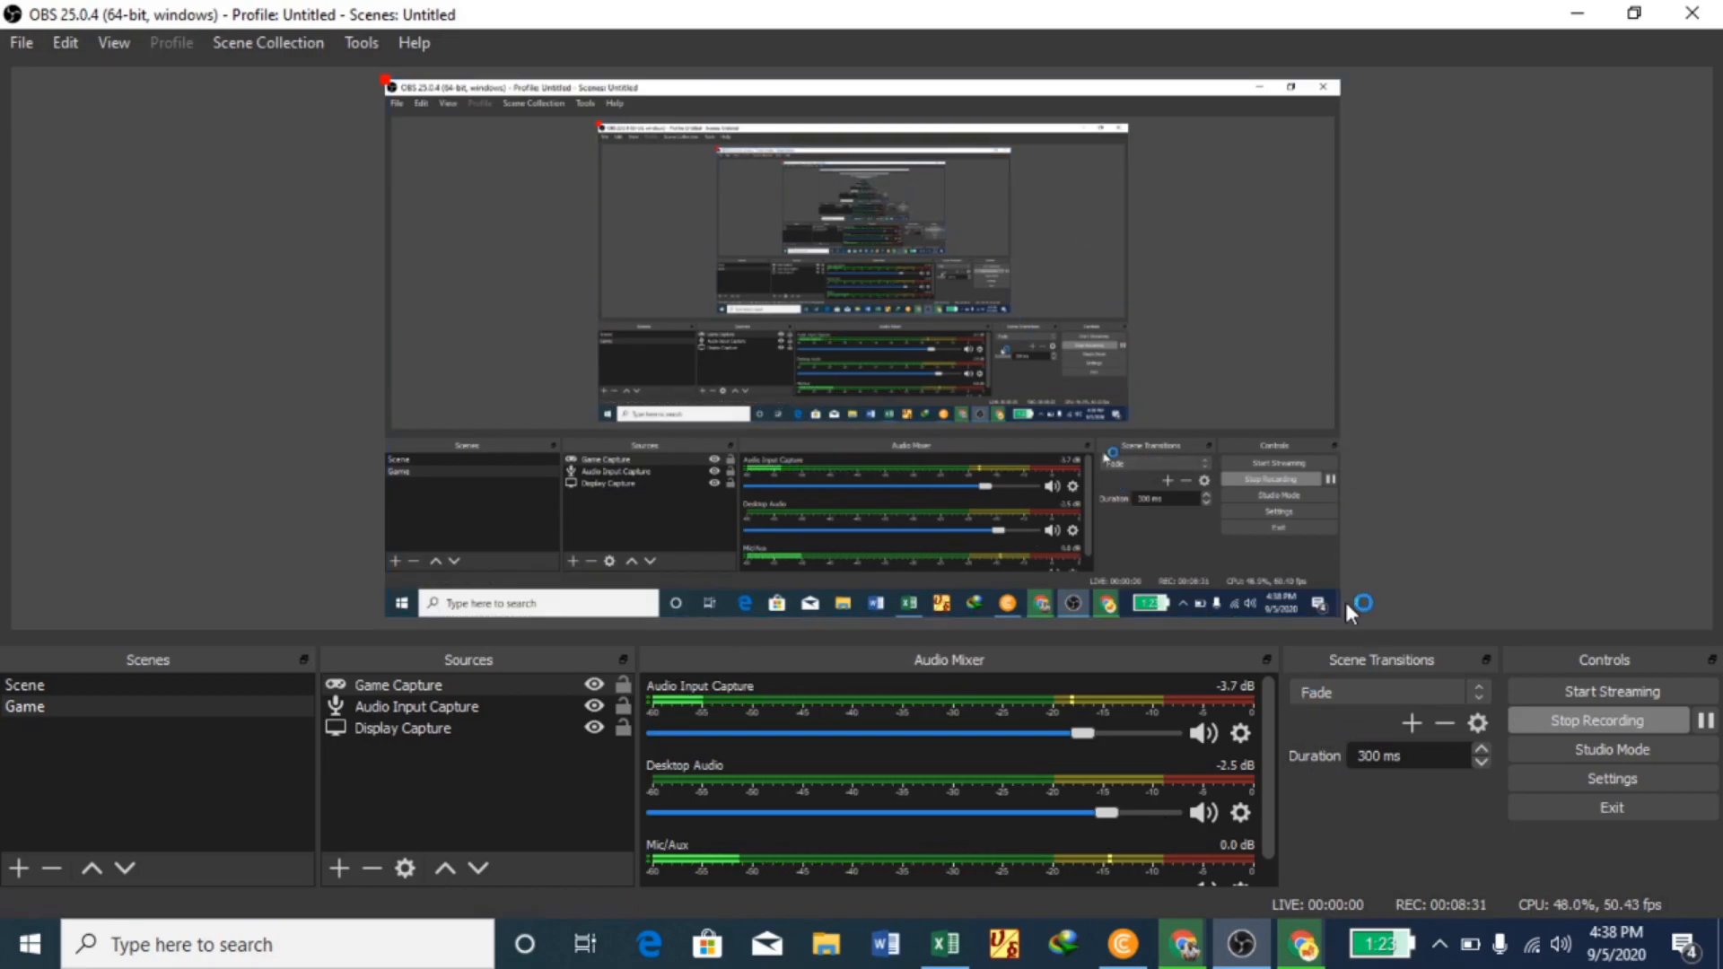
# - Minimize OBS to check the desktop, bring it back, and remove the Game Capture source from the Game scene
pyautogui.click(1581, 12)
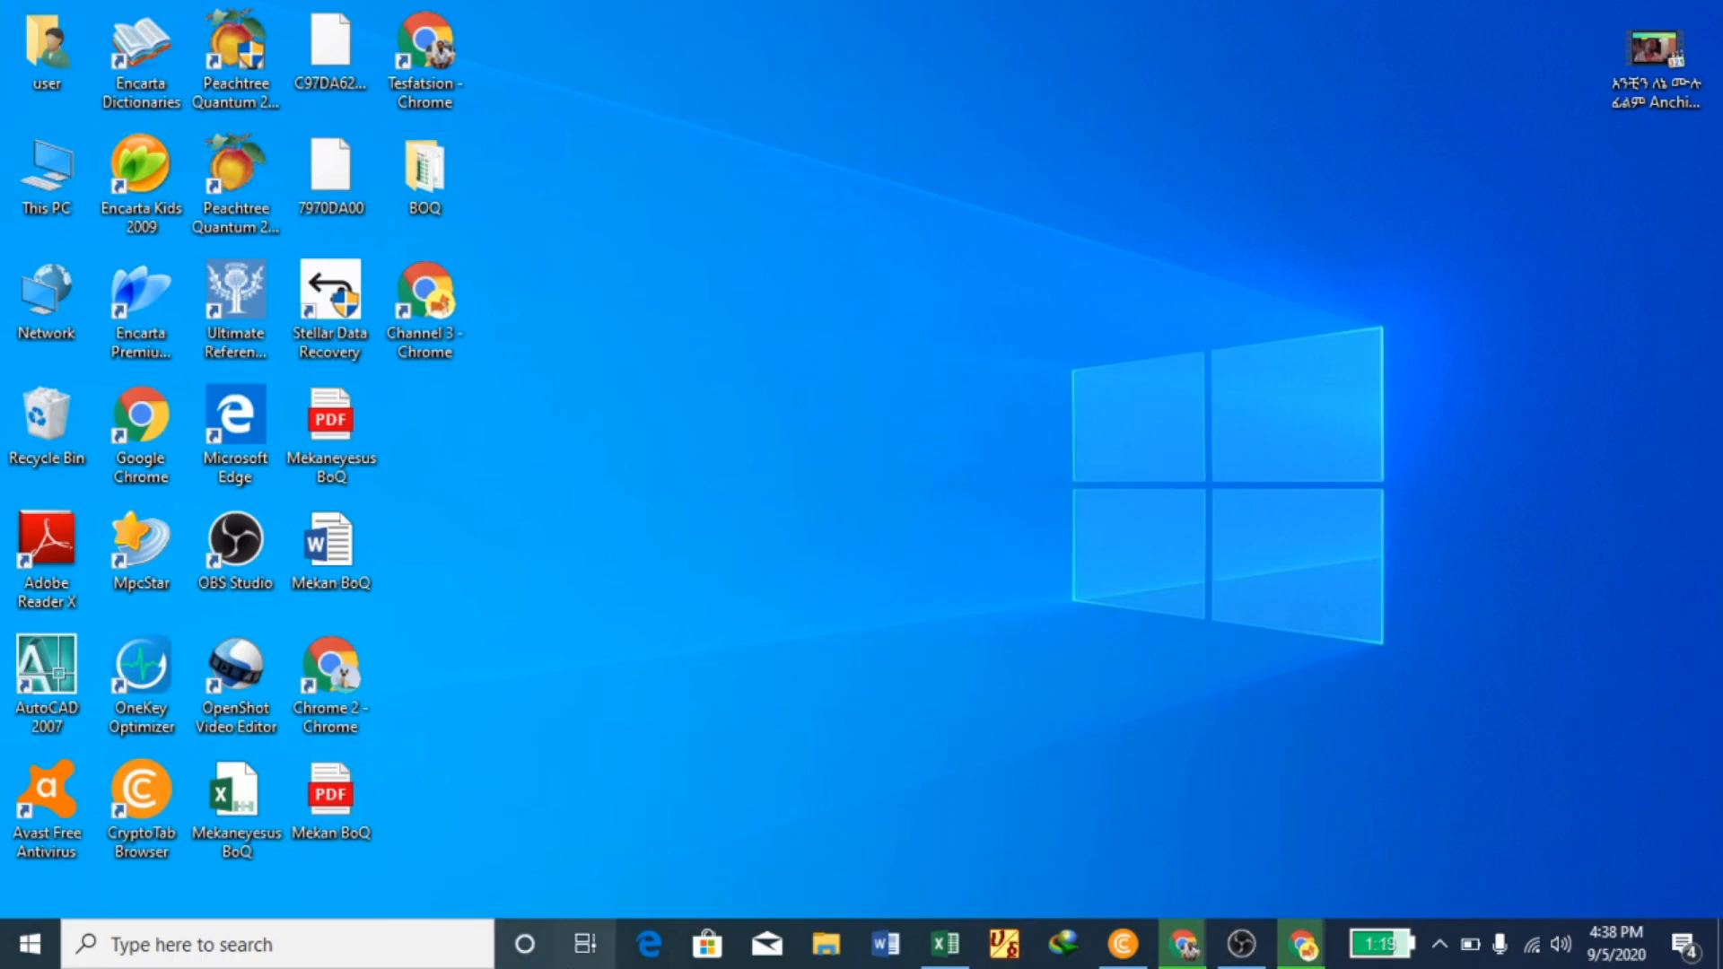
pyautogui.click(1244, 947)
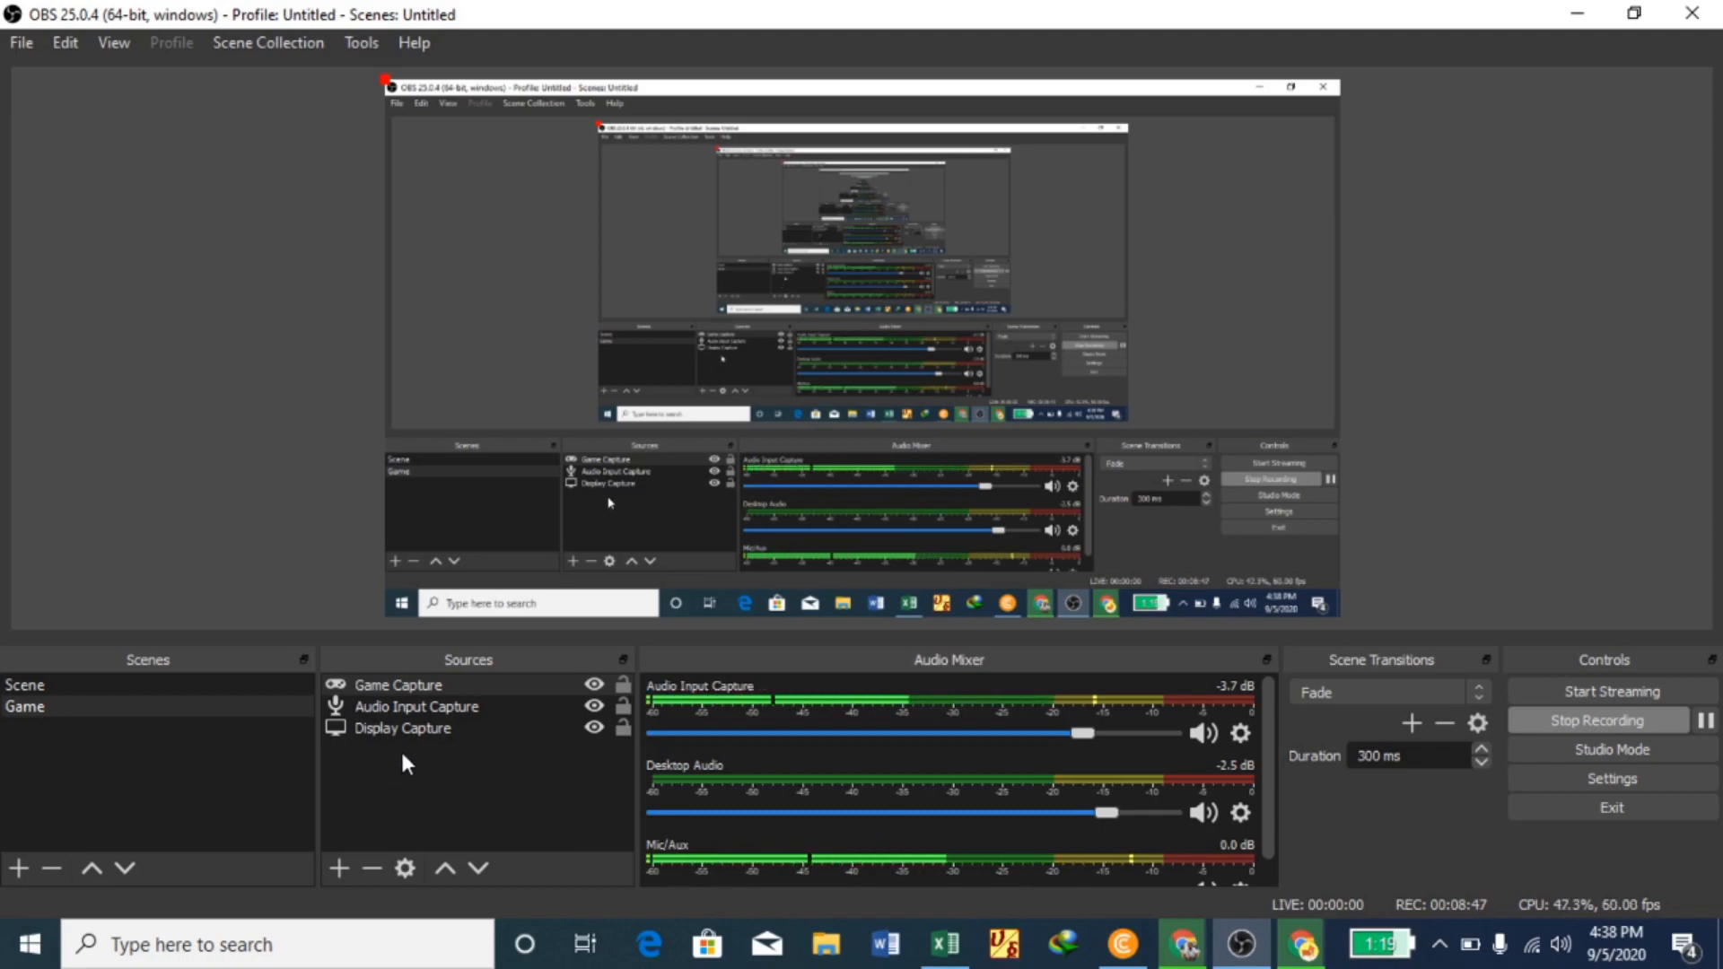
pyautogui.click(413, 682)
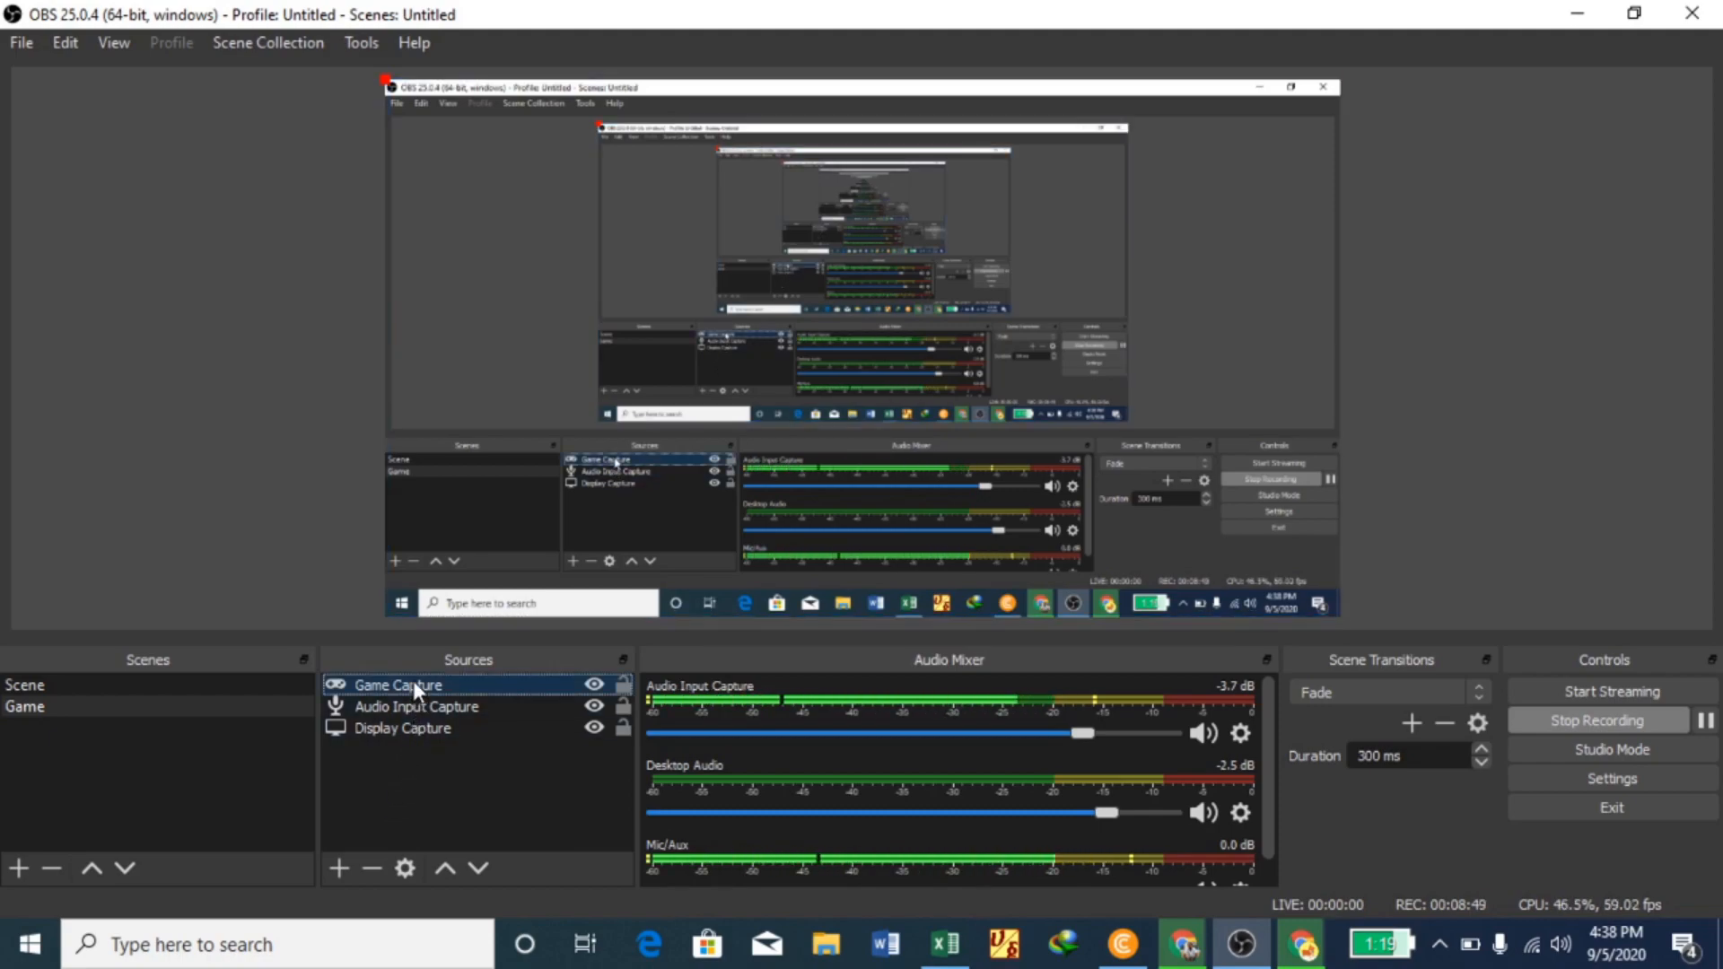
pyautogui.click(371, 867)
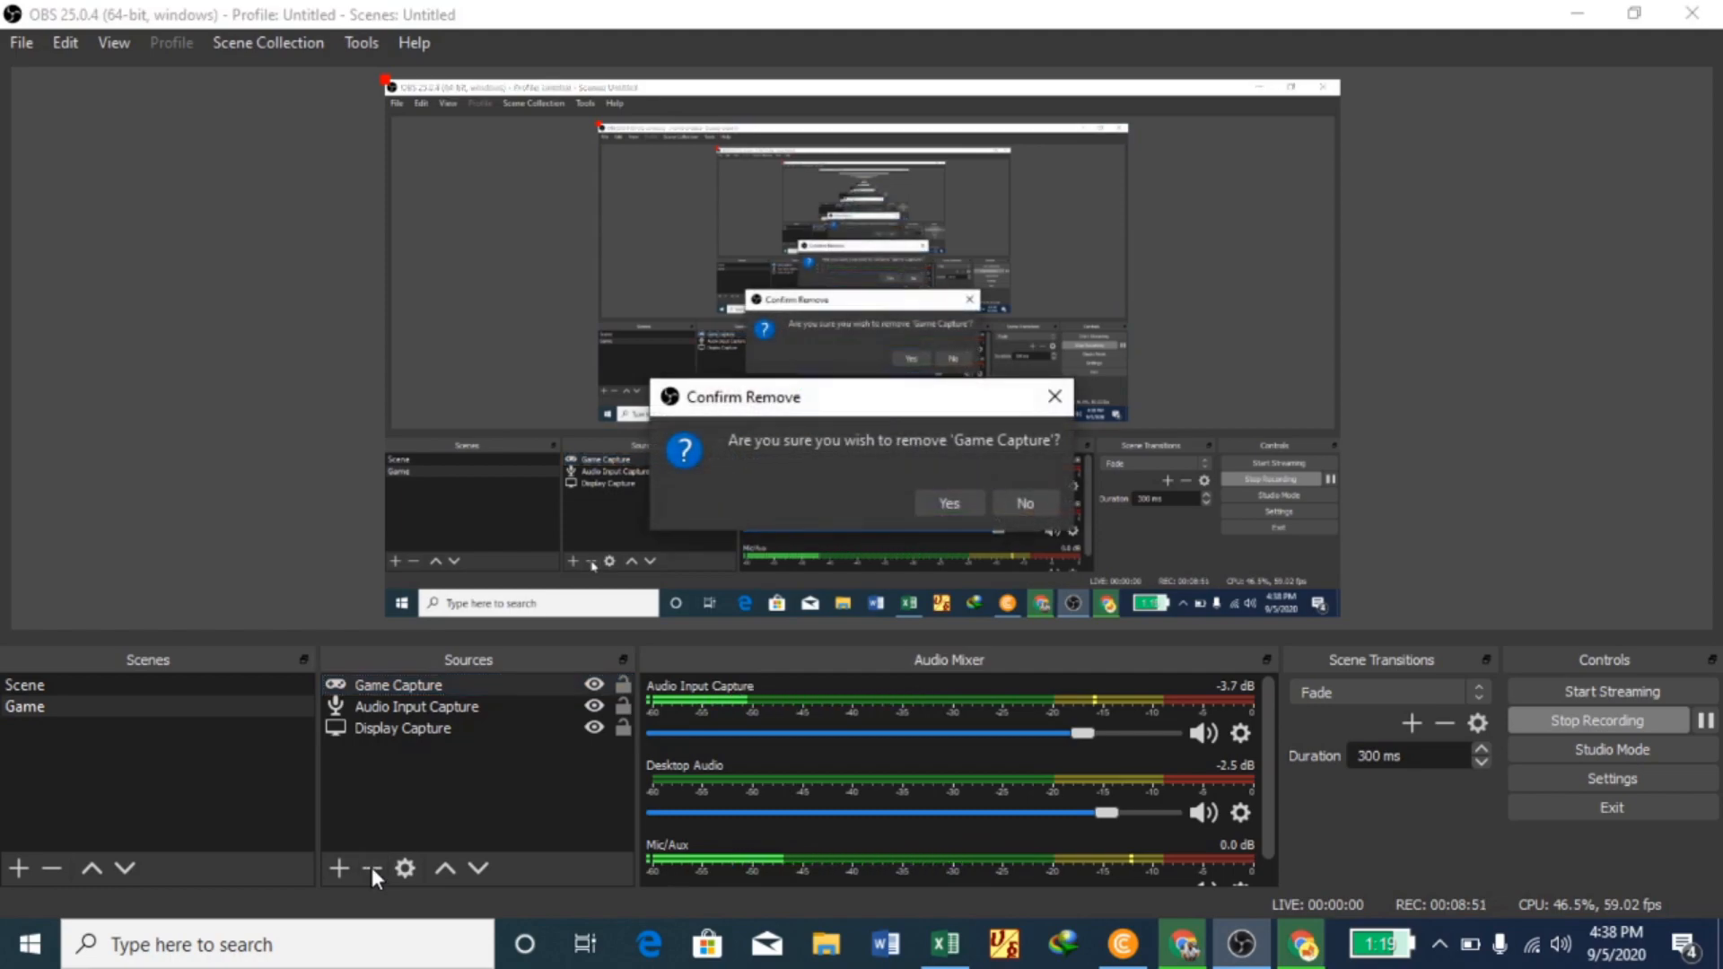
pyautogui.click(939, 505)
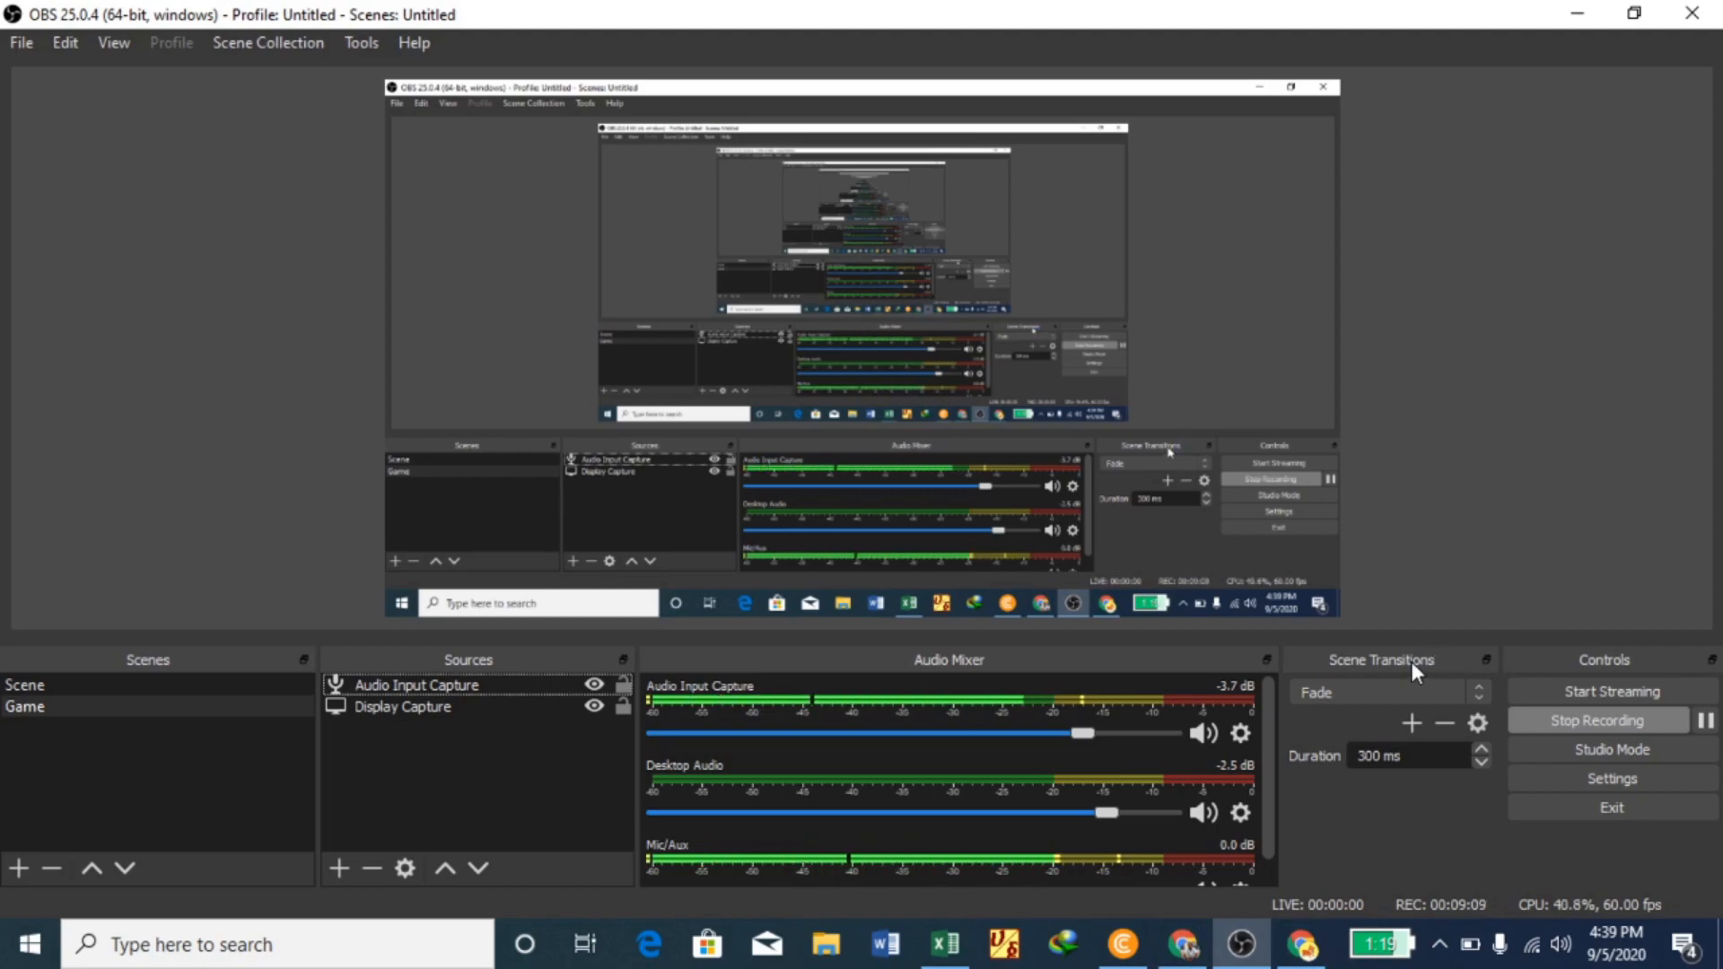
# - Look through the available scene transition types and keep Fade as the transition
pyautogui.click(1477, 698)
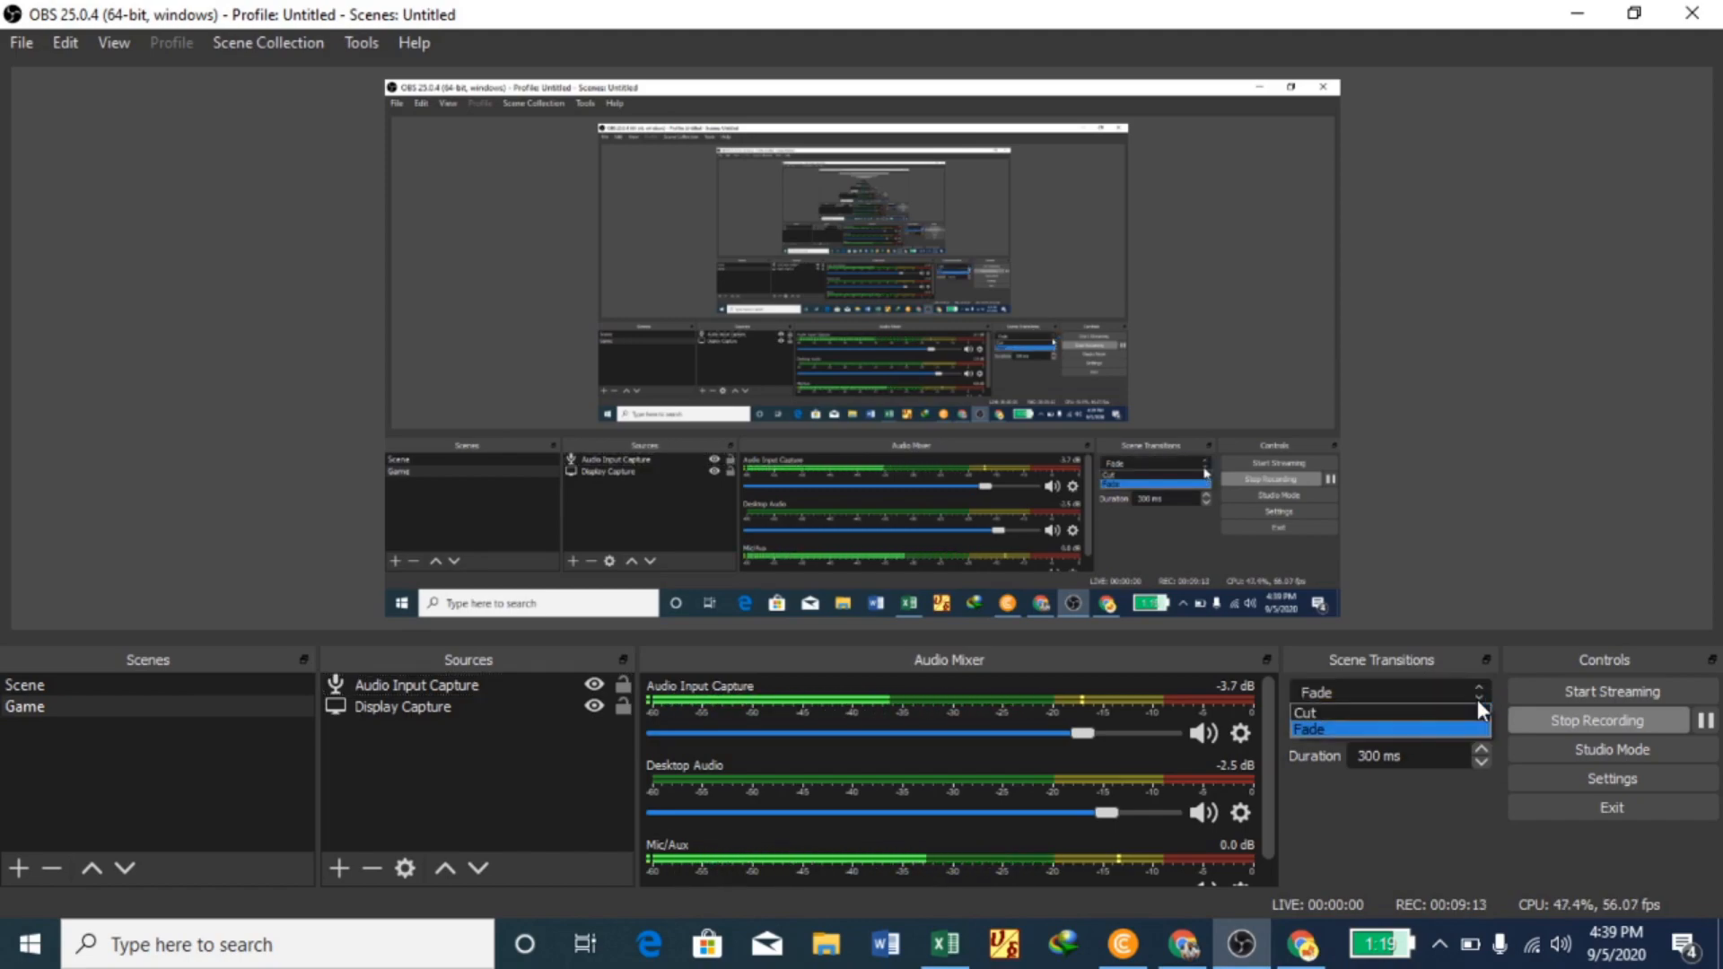
pyautogui.click(1424, 700)
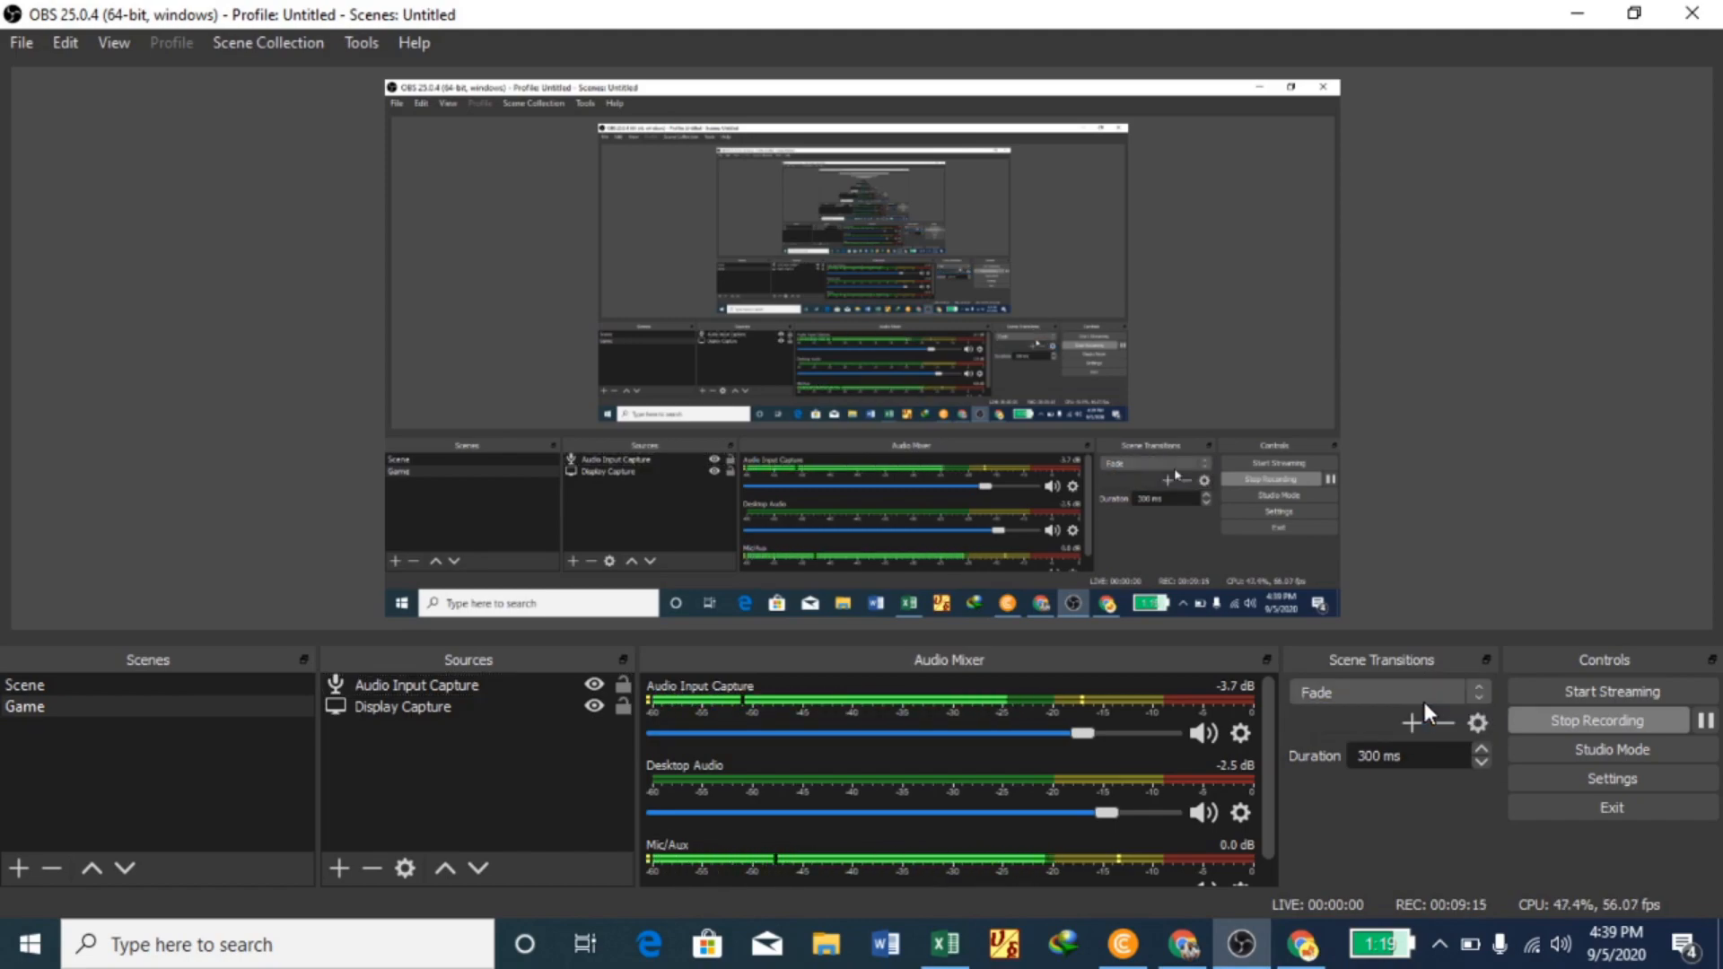
pyautogui.click(1478, 696)
pyautogui.click(1344, 736)
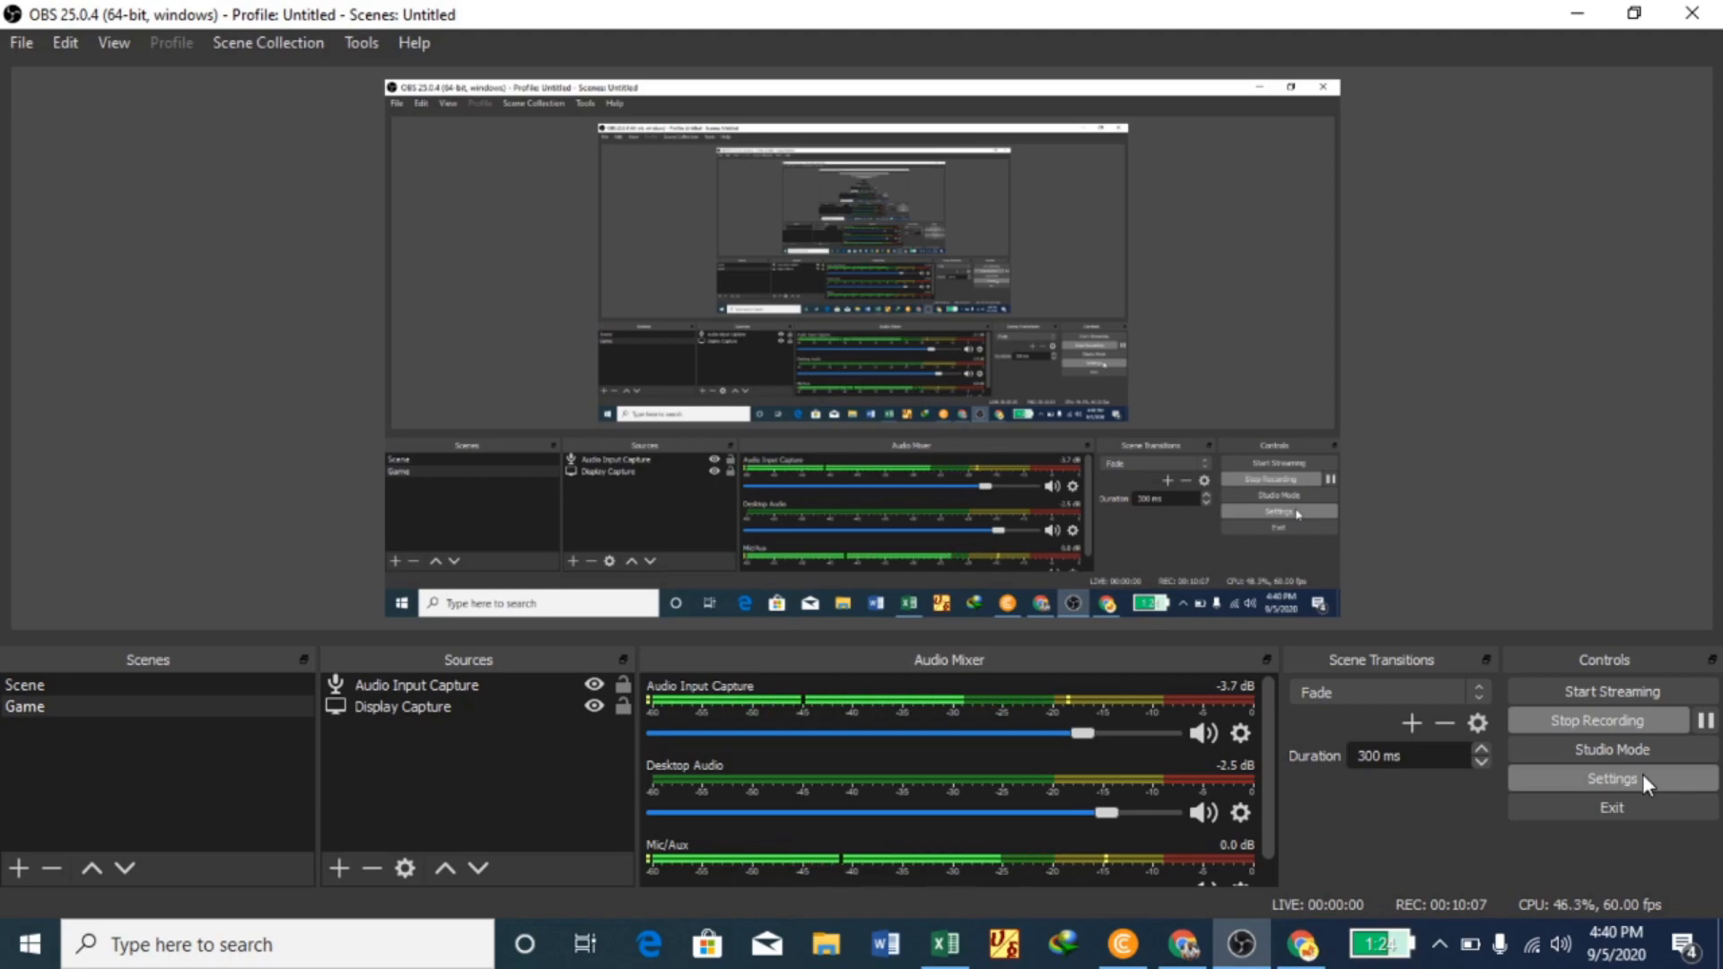
# - Switch to the Chrome window with the BARAH Tech YouTube channel, view it, and minimize it to return to OBS
pyautogui.moveTo(1301, 959)
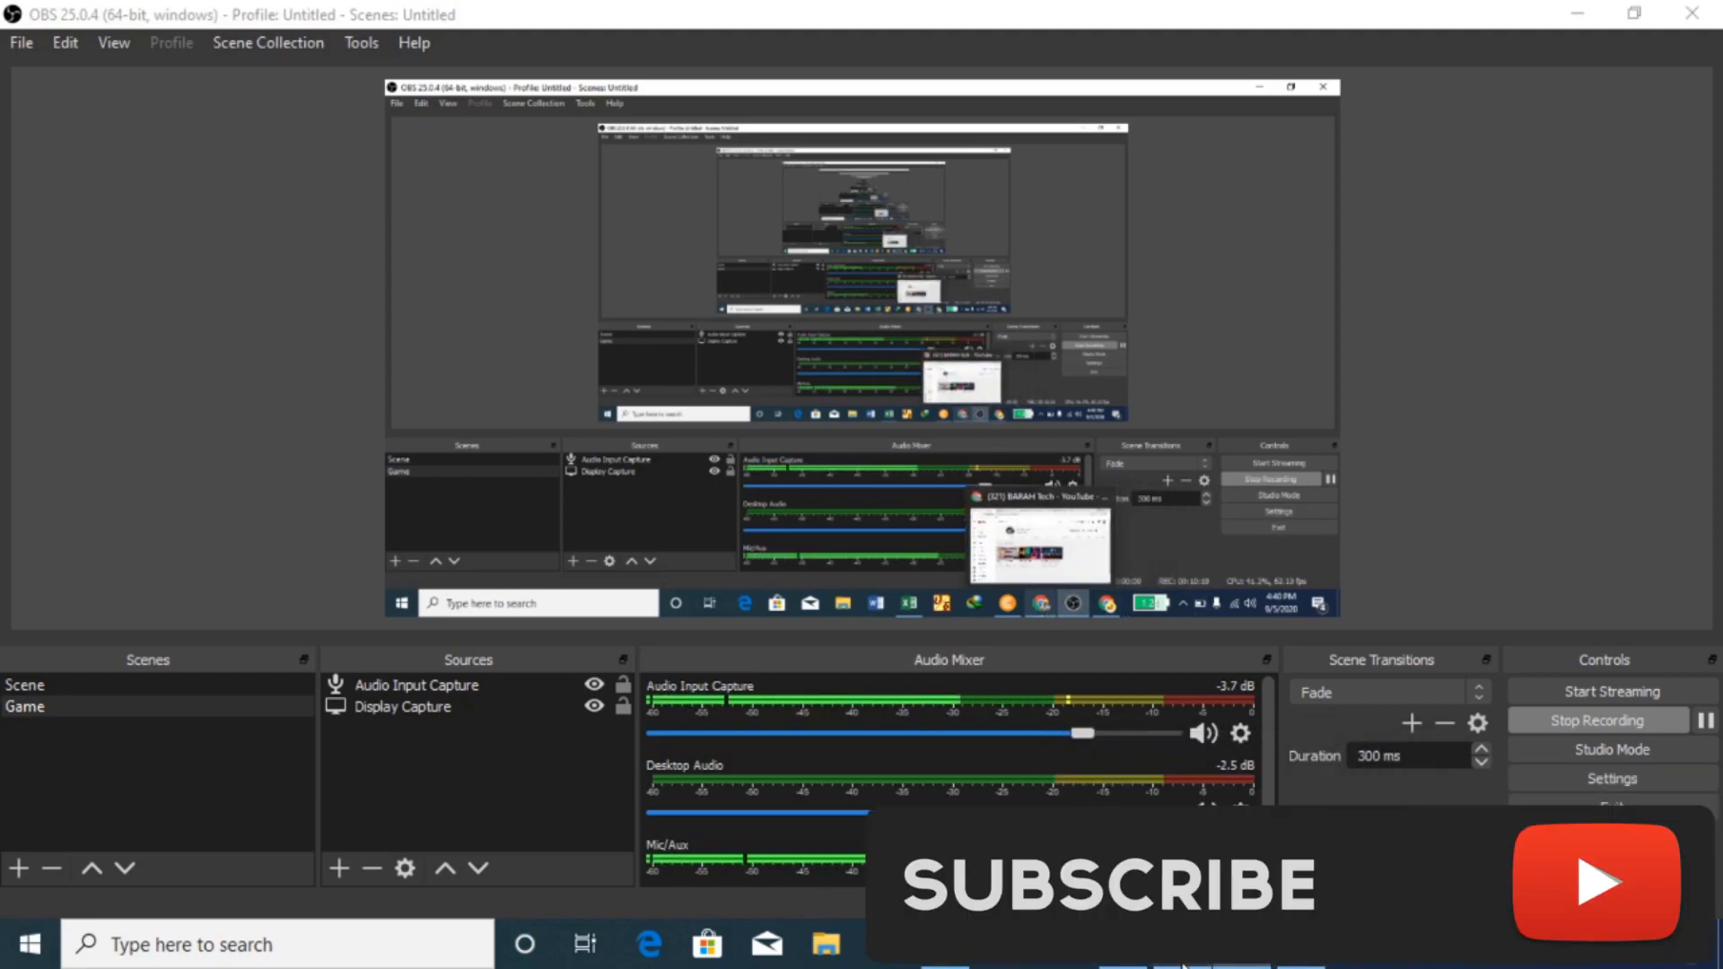
pyautogui.click(1183, 962)
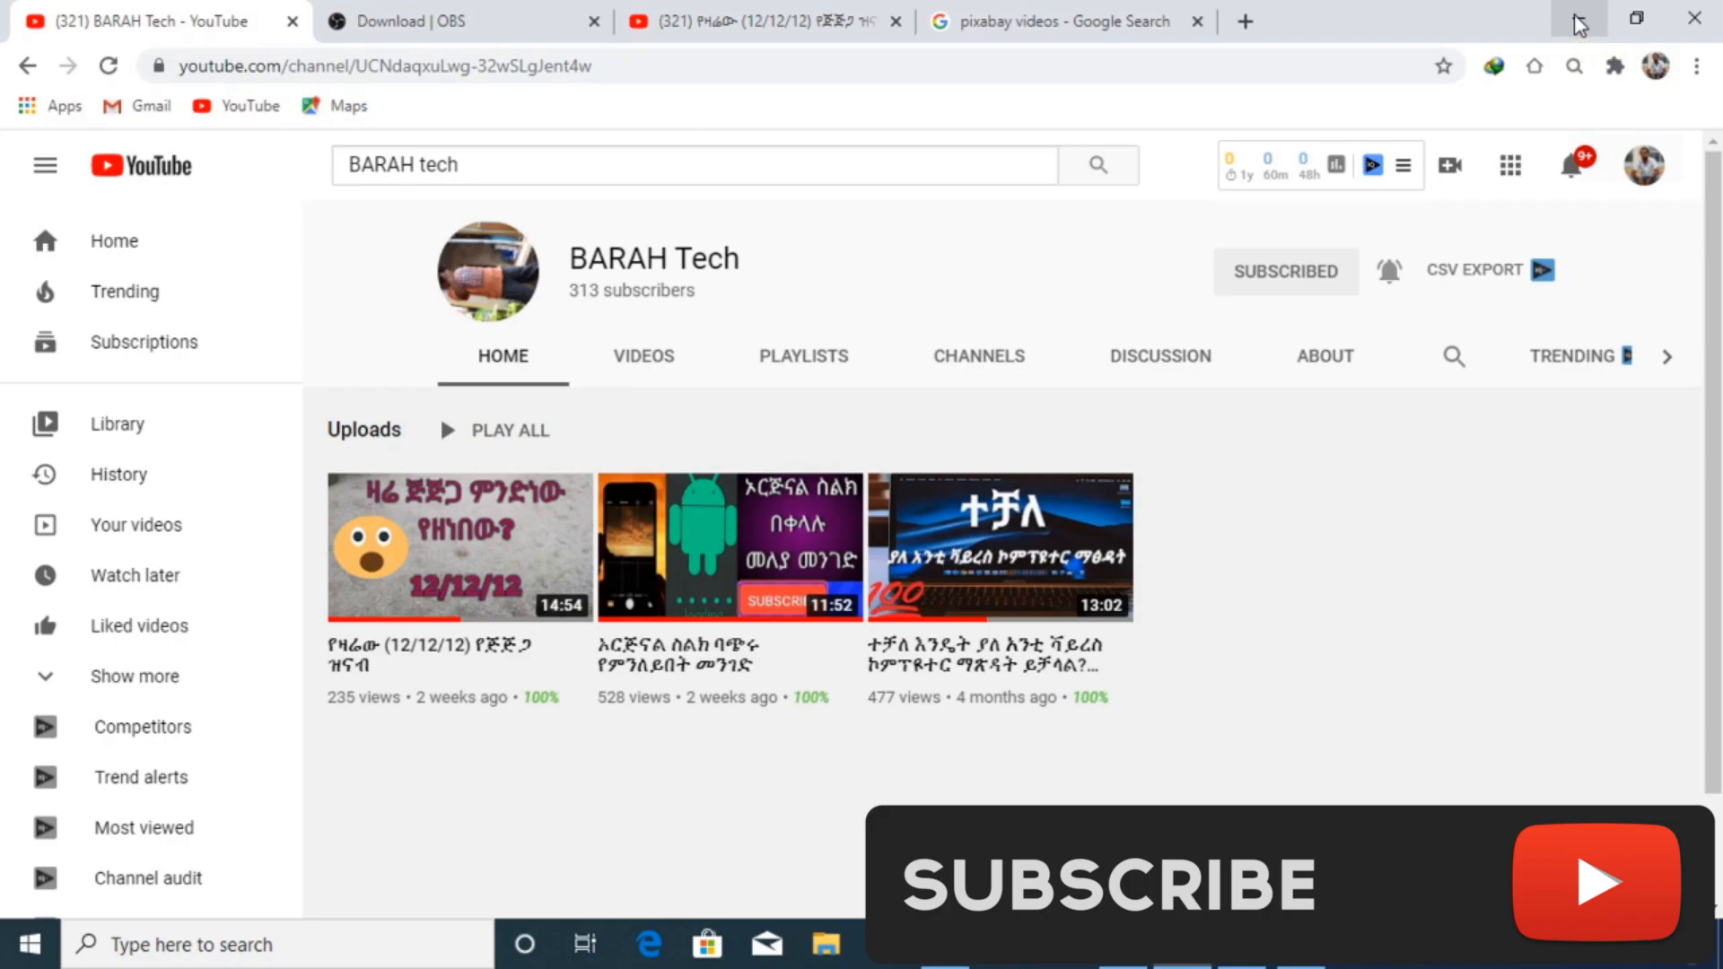
pyautogui.click(1579, 25)
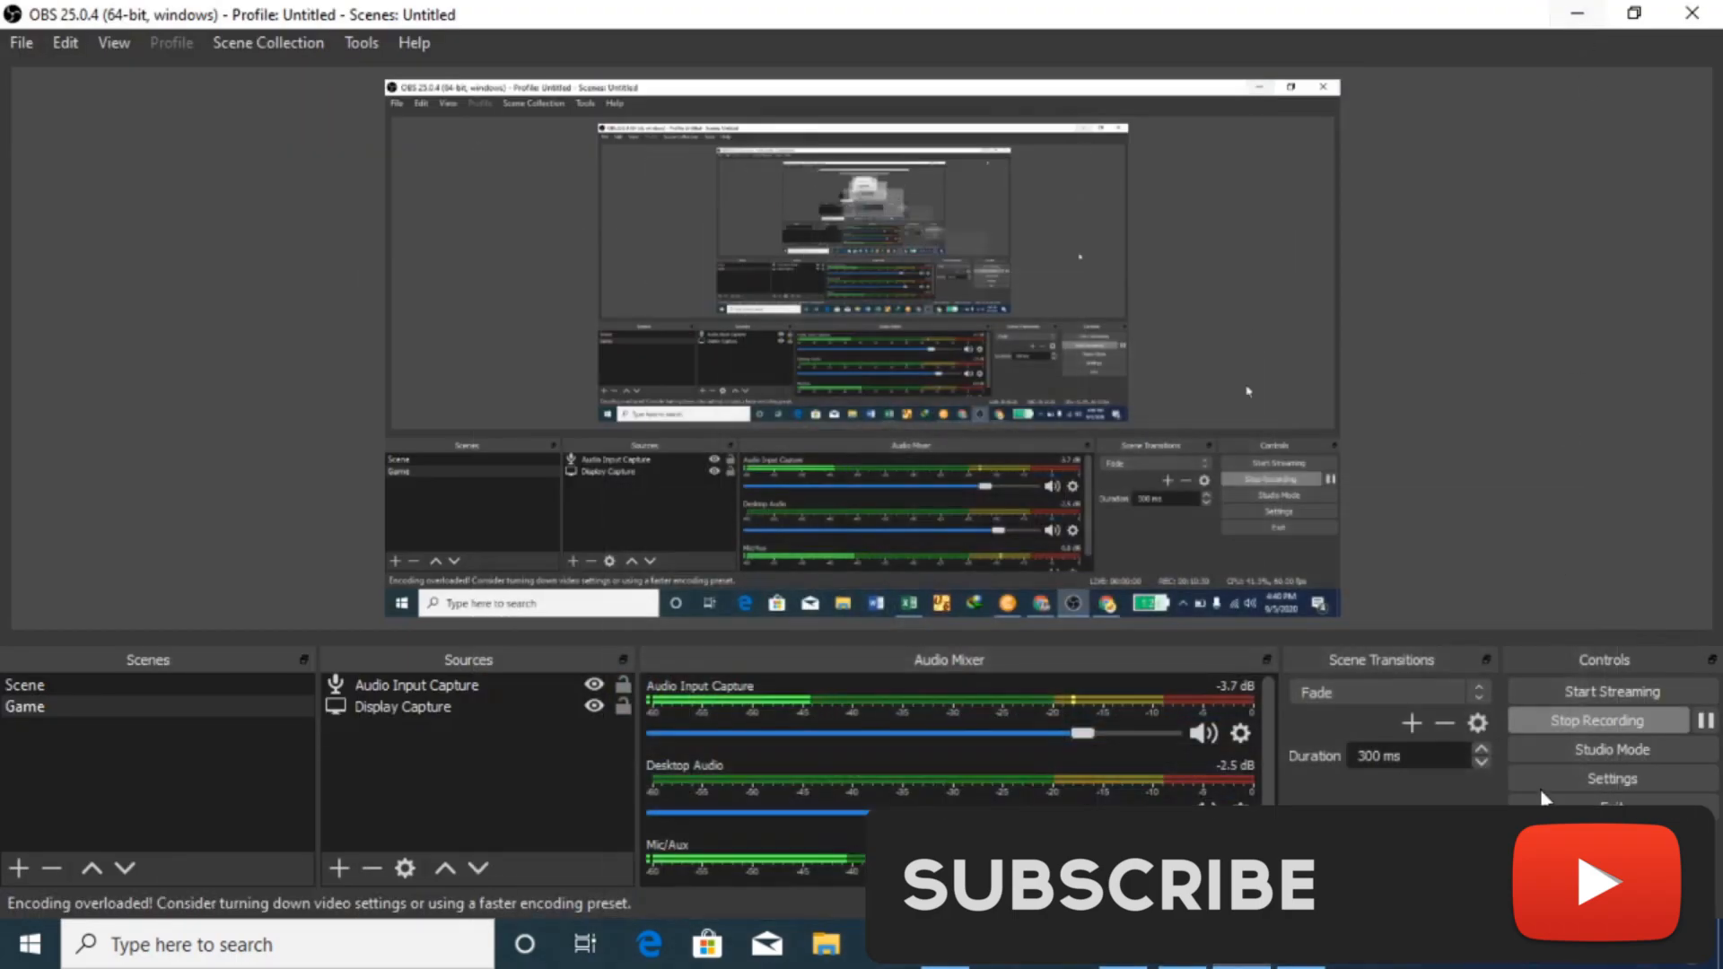
# - Open the OBS settings, try the Acri and System themes, and return to the Dark (Default) theme
pyautogui.click(1586, 777)
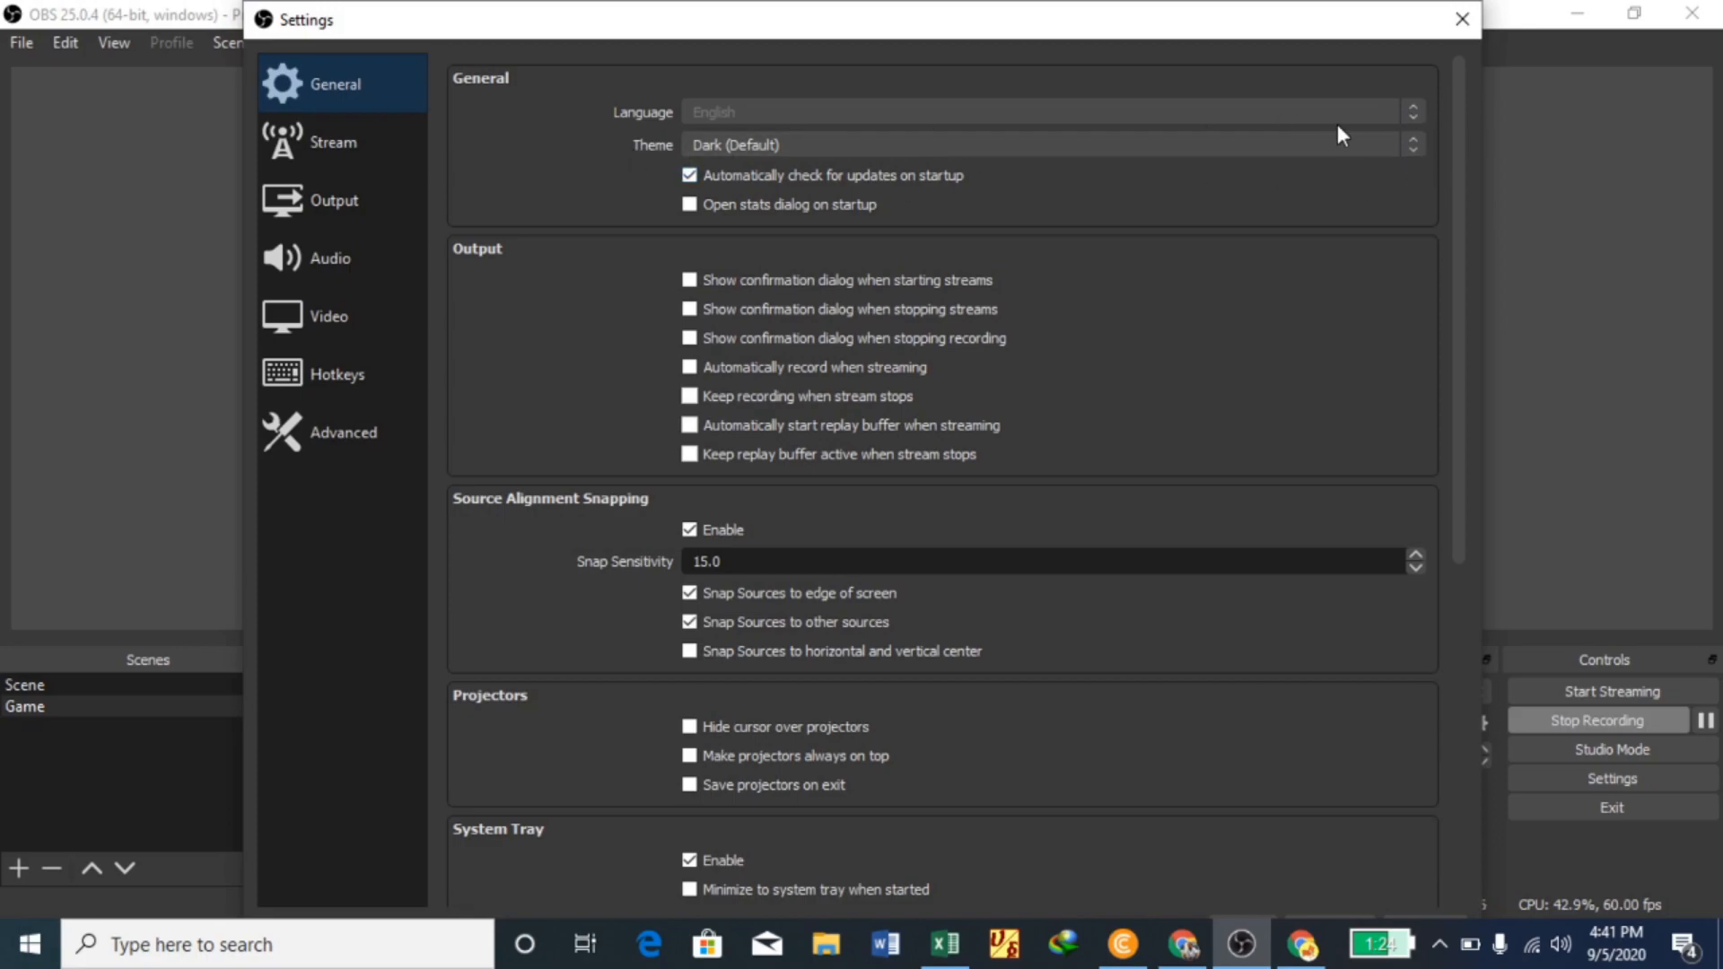
pyautogui.click(1412, 149)
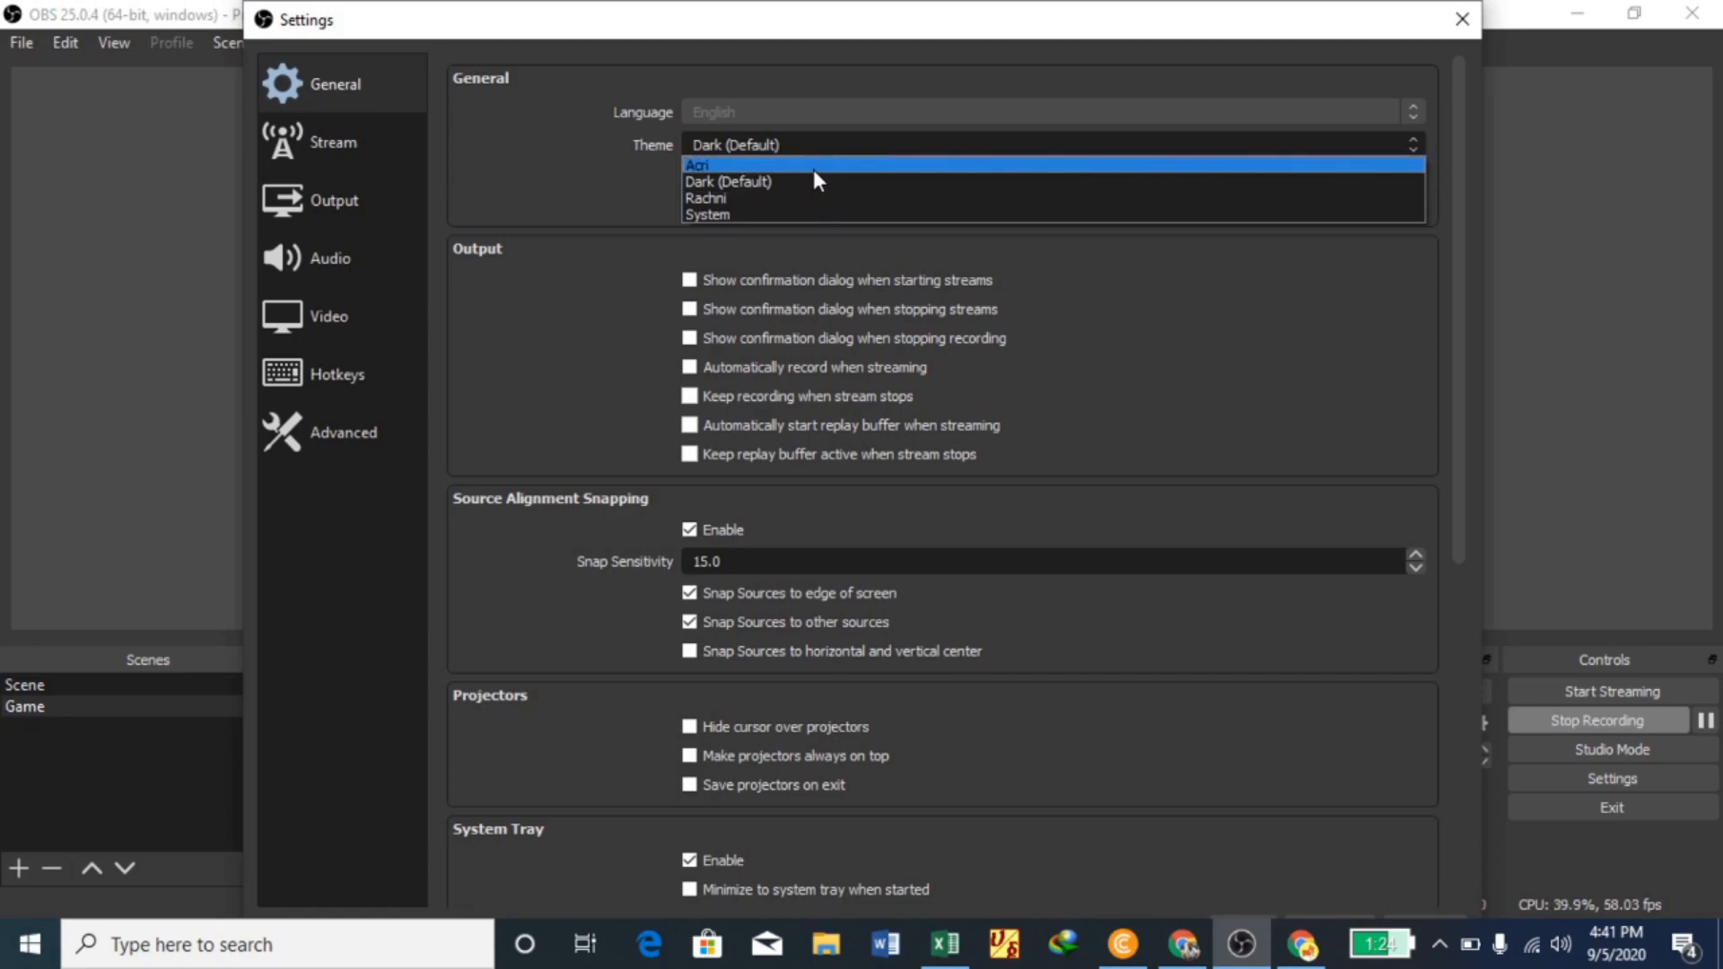
pyautogui.press('Escape')
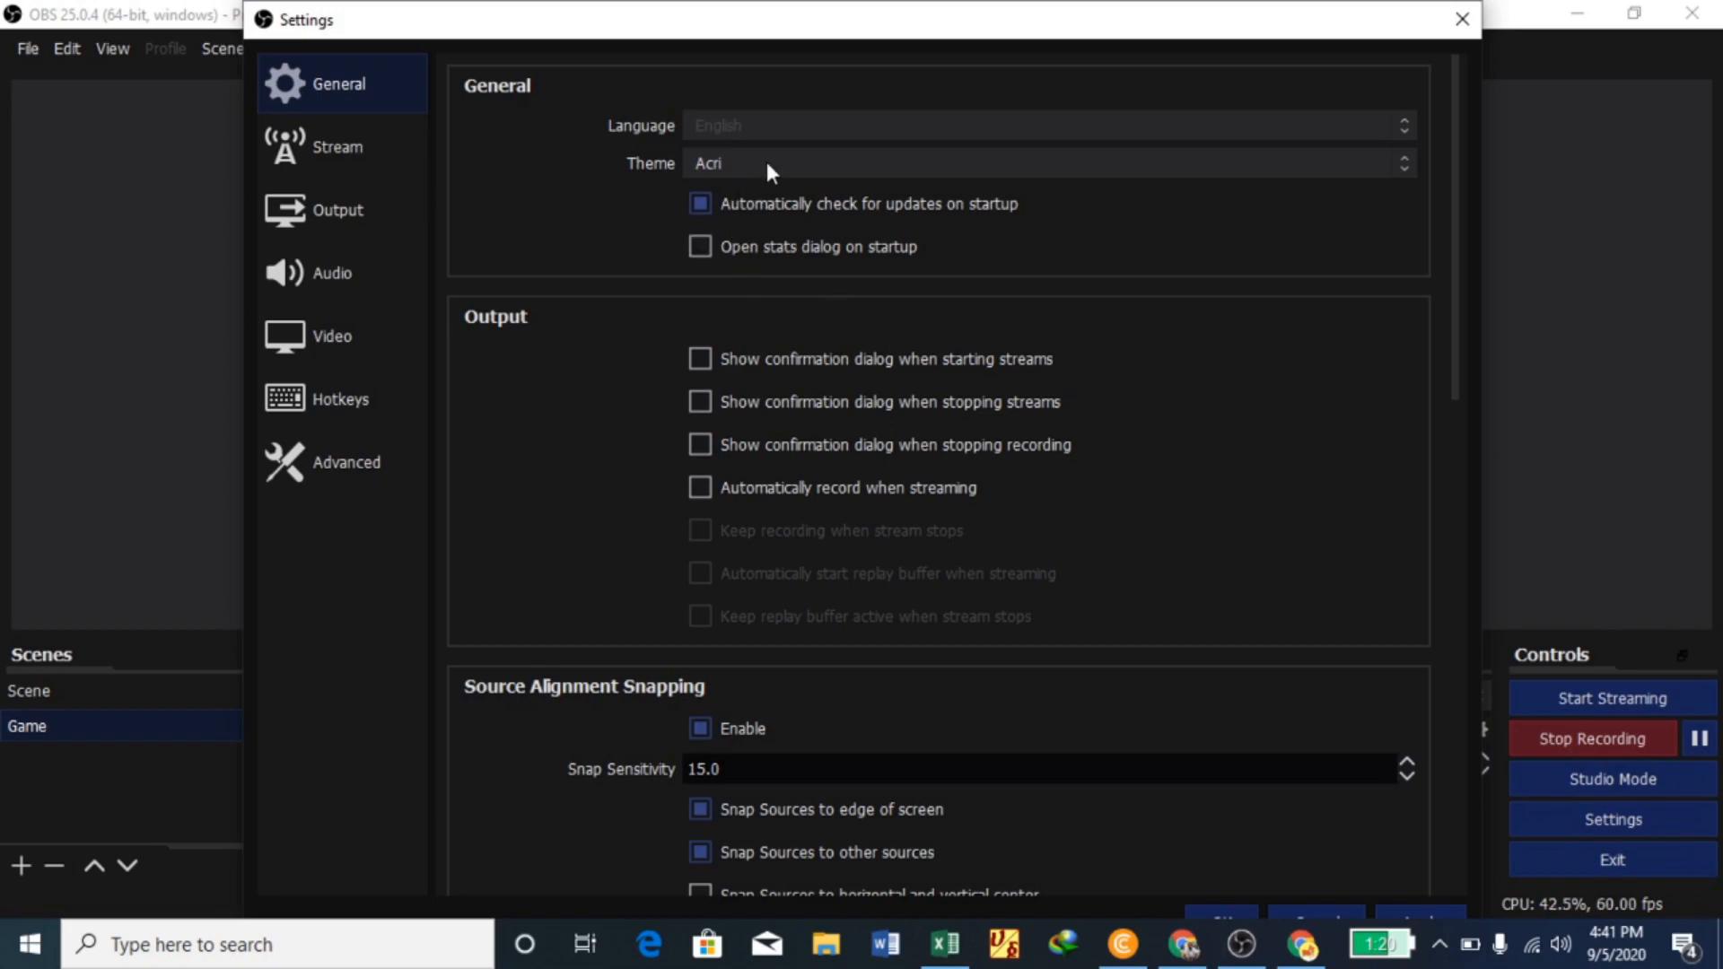
pyautogui.click(1402, 165)
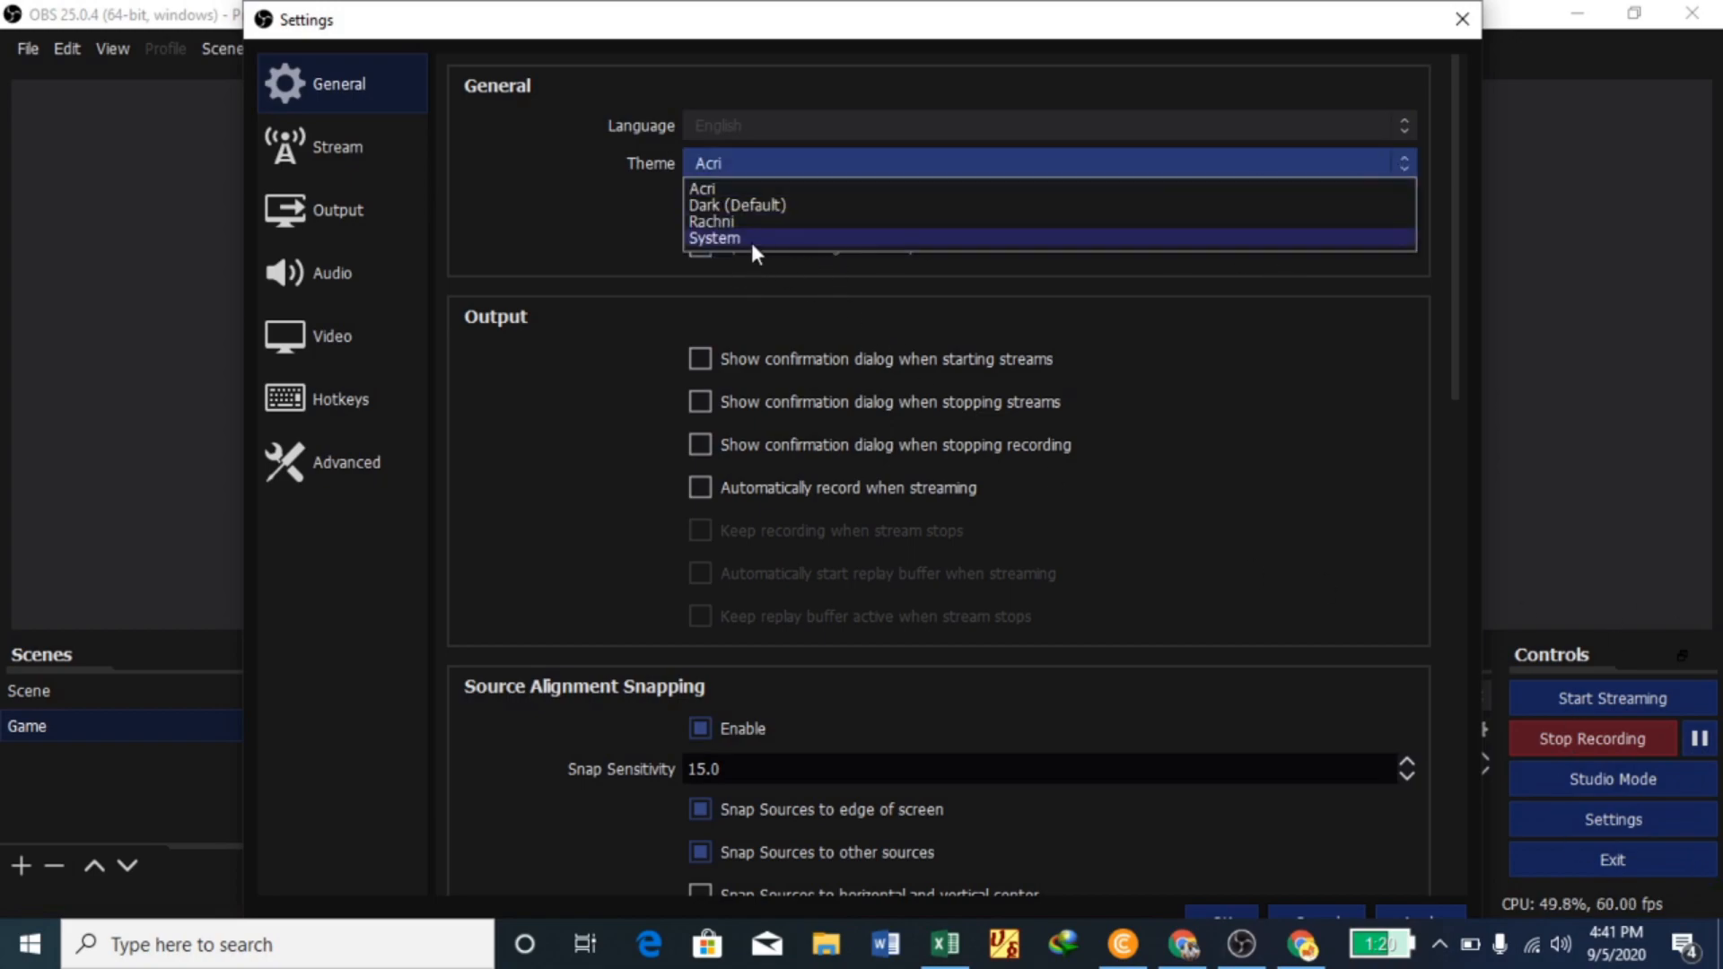
pyautogui.click(712, 239)
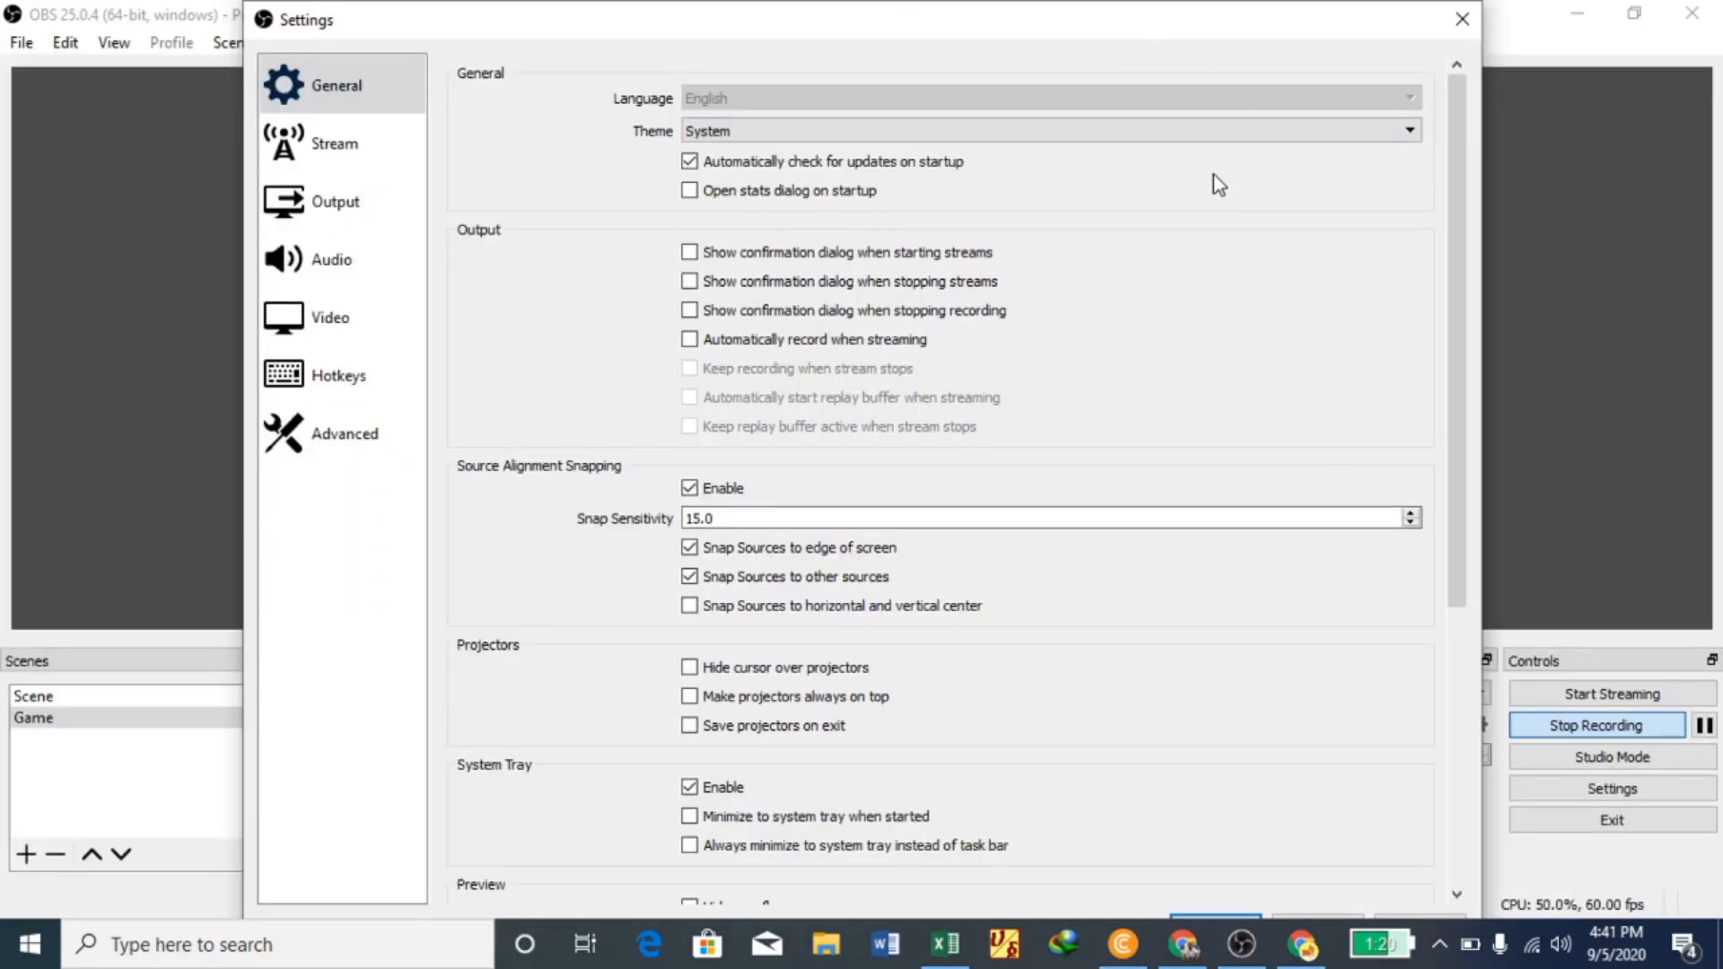
pyautogui.click(1415, 129)
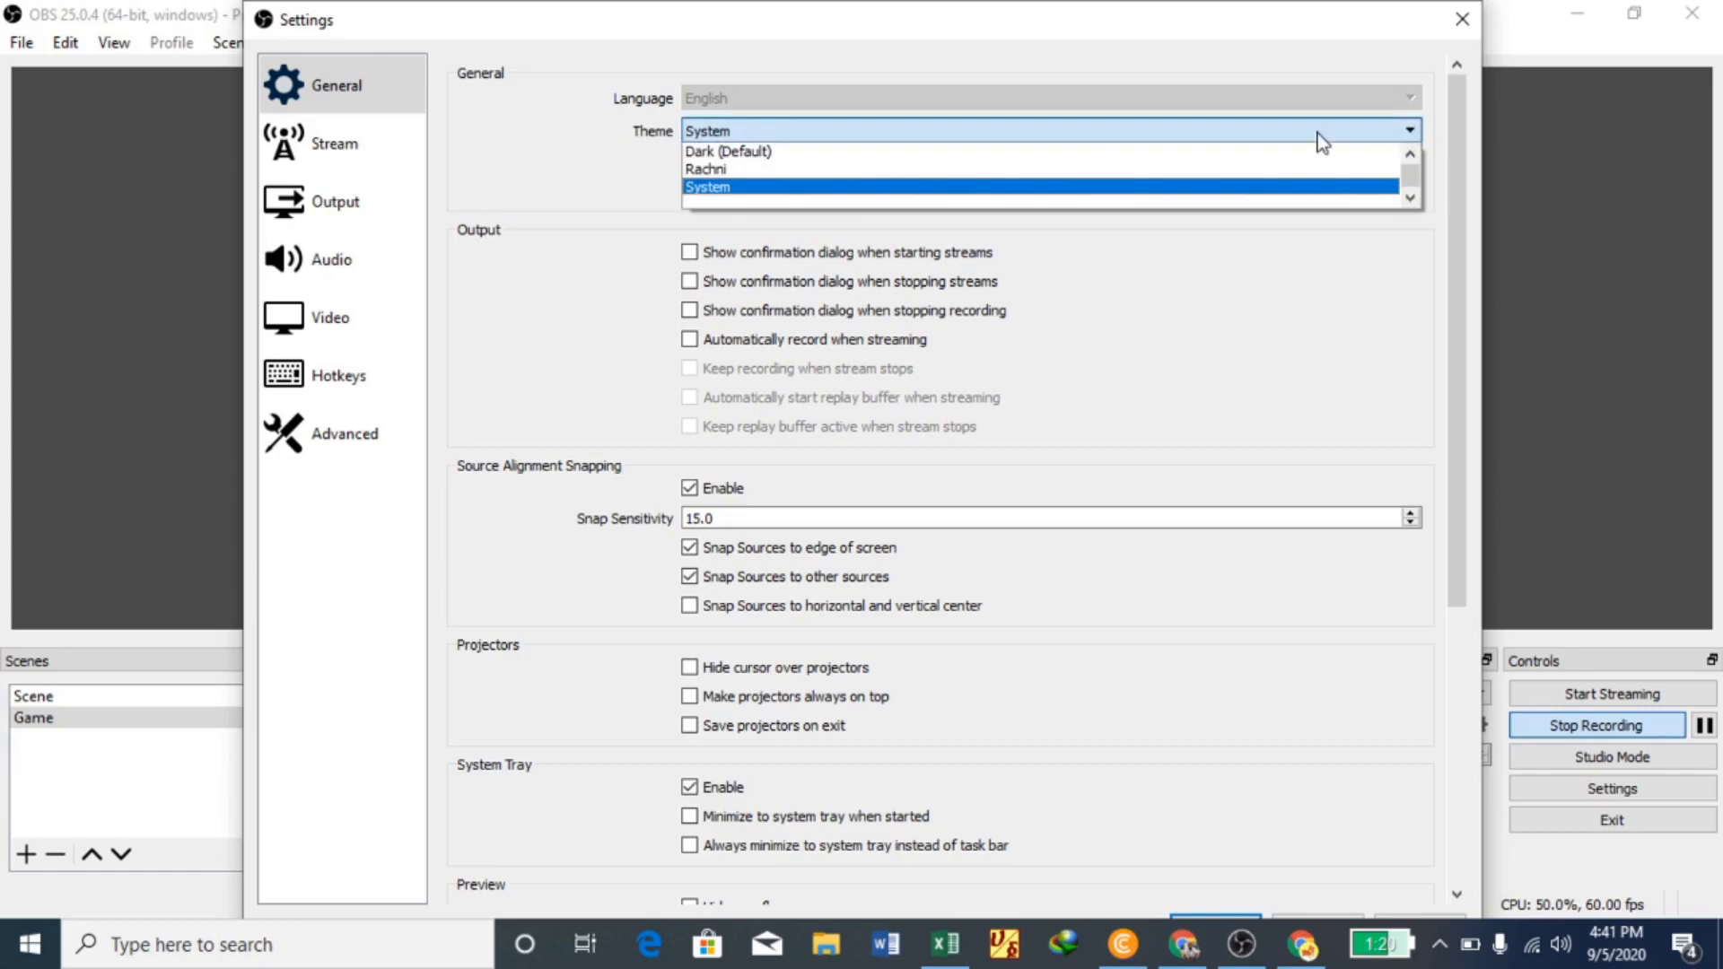
pyautogui.press('Escape')
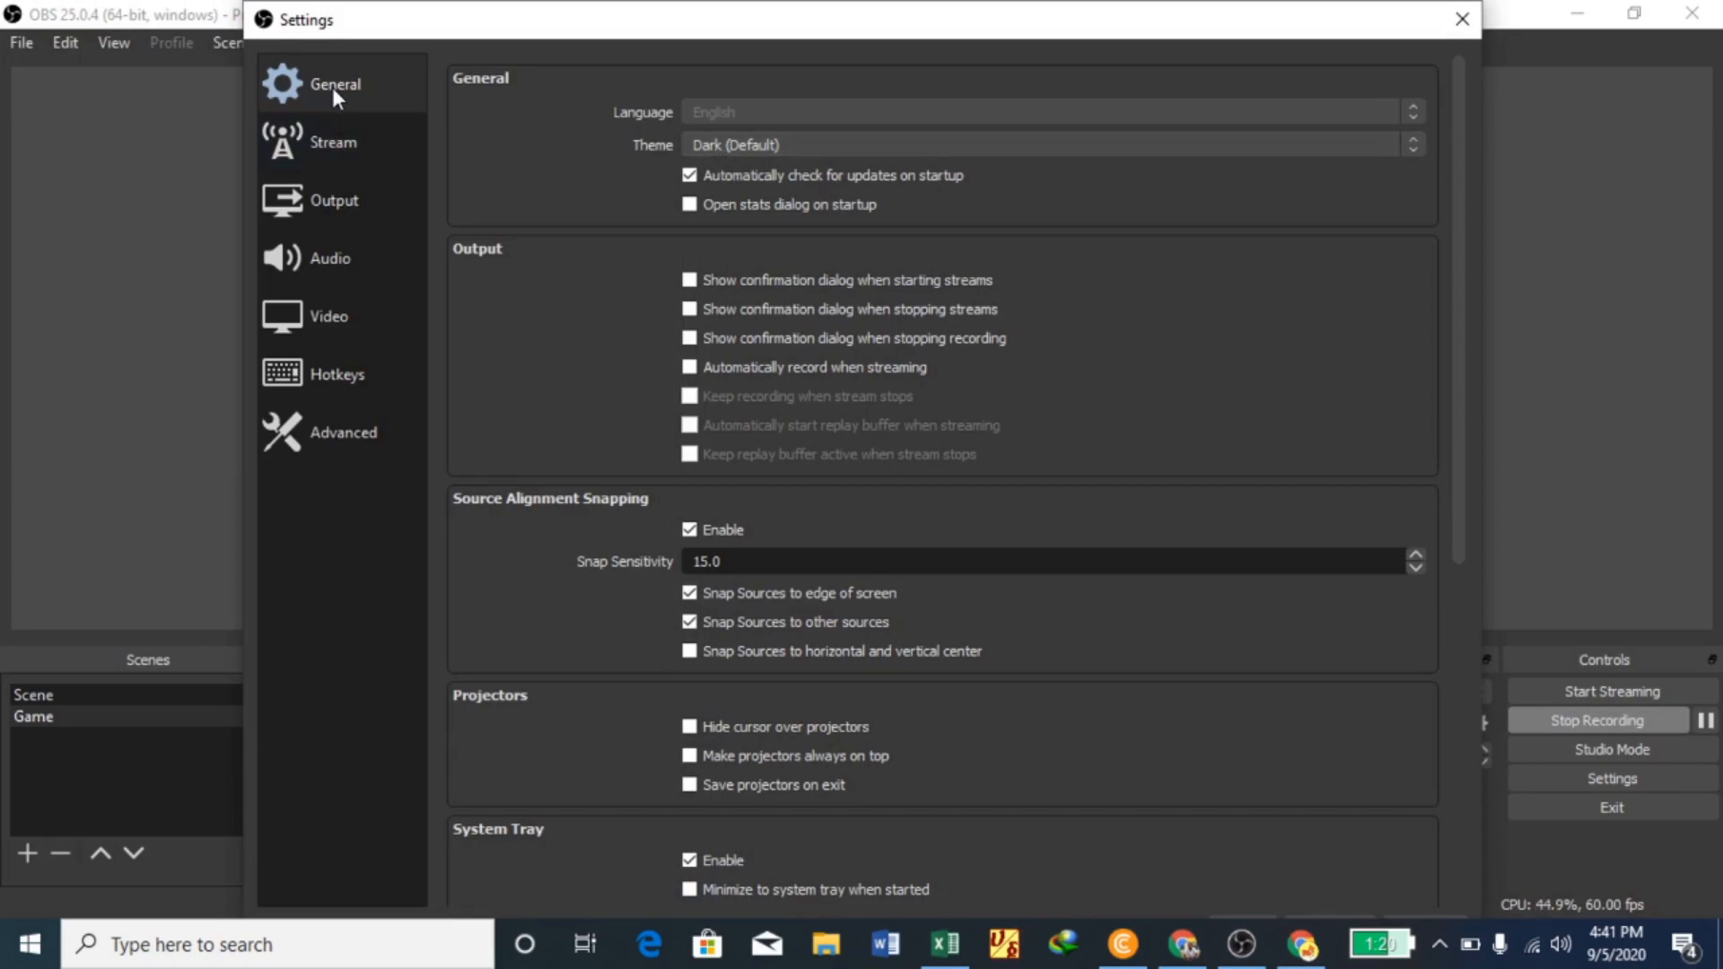
# - Examine the stream settings, including the service list, the Twitch account connection window and the stream key option
pyautogui.click(316, 147)
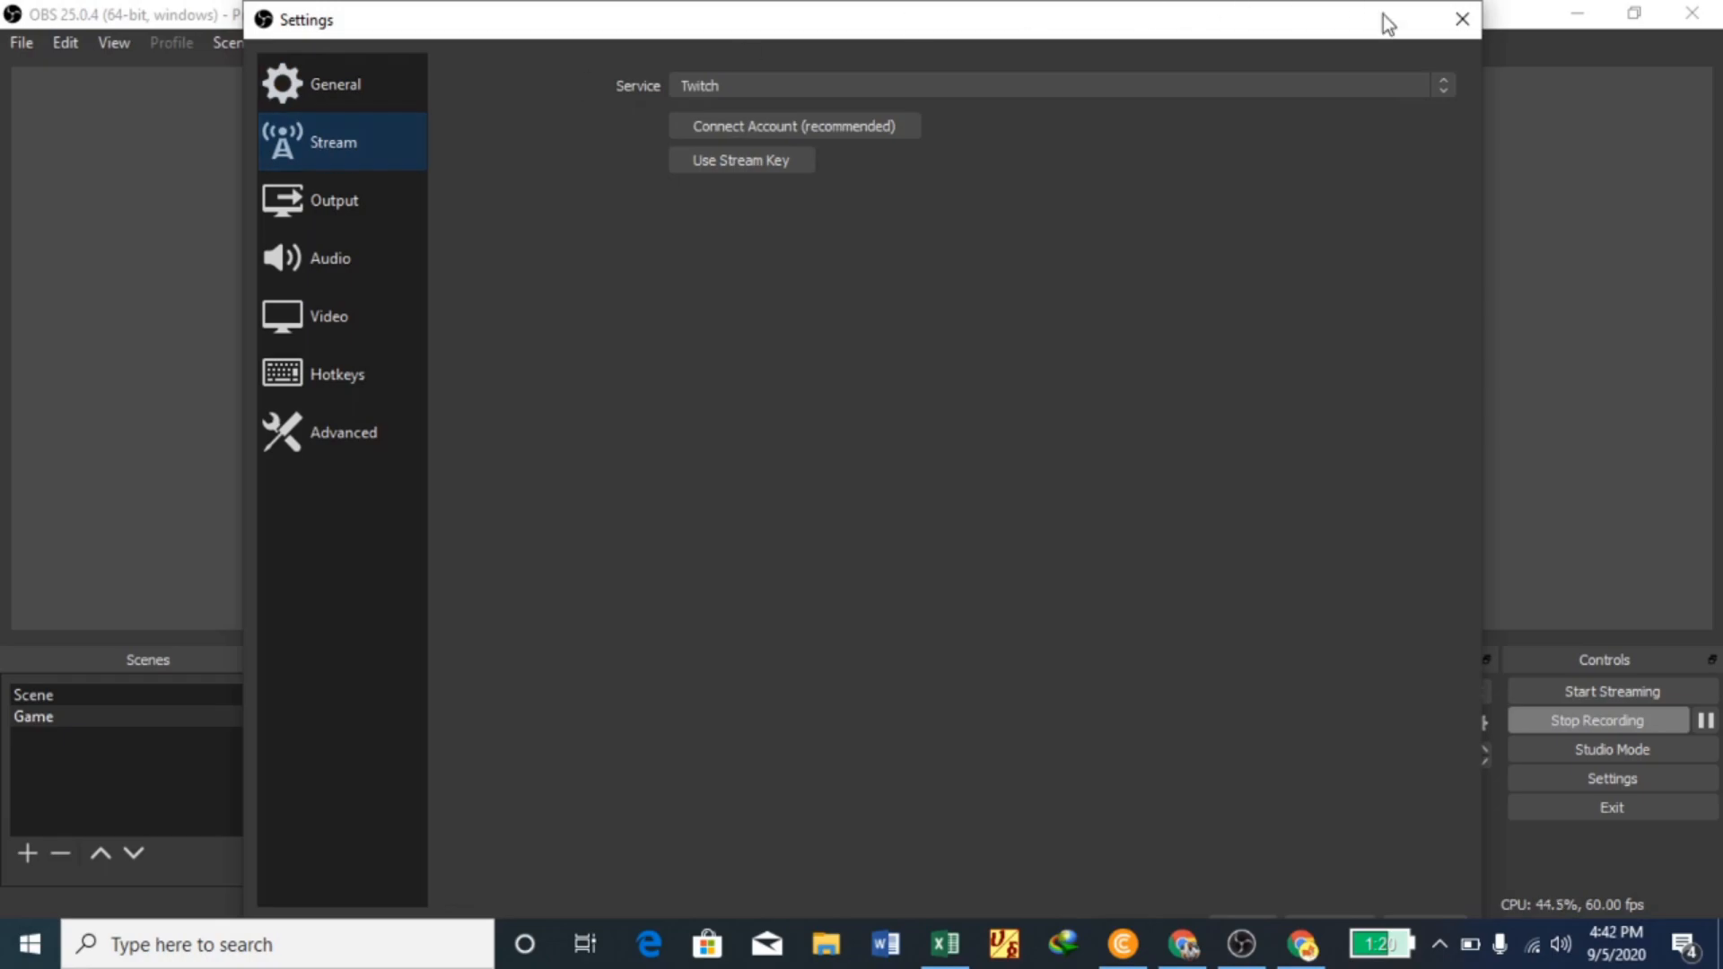
pyautogui.click(1450, 90)
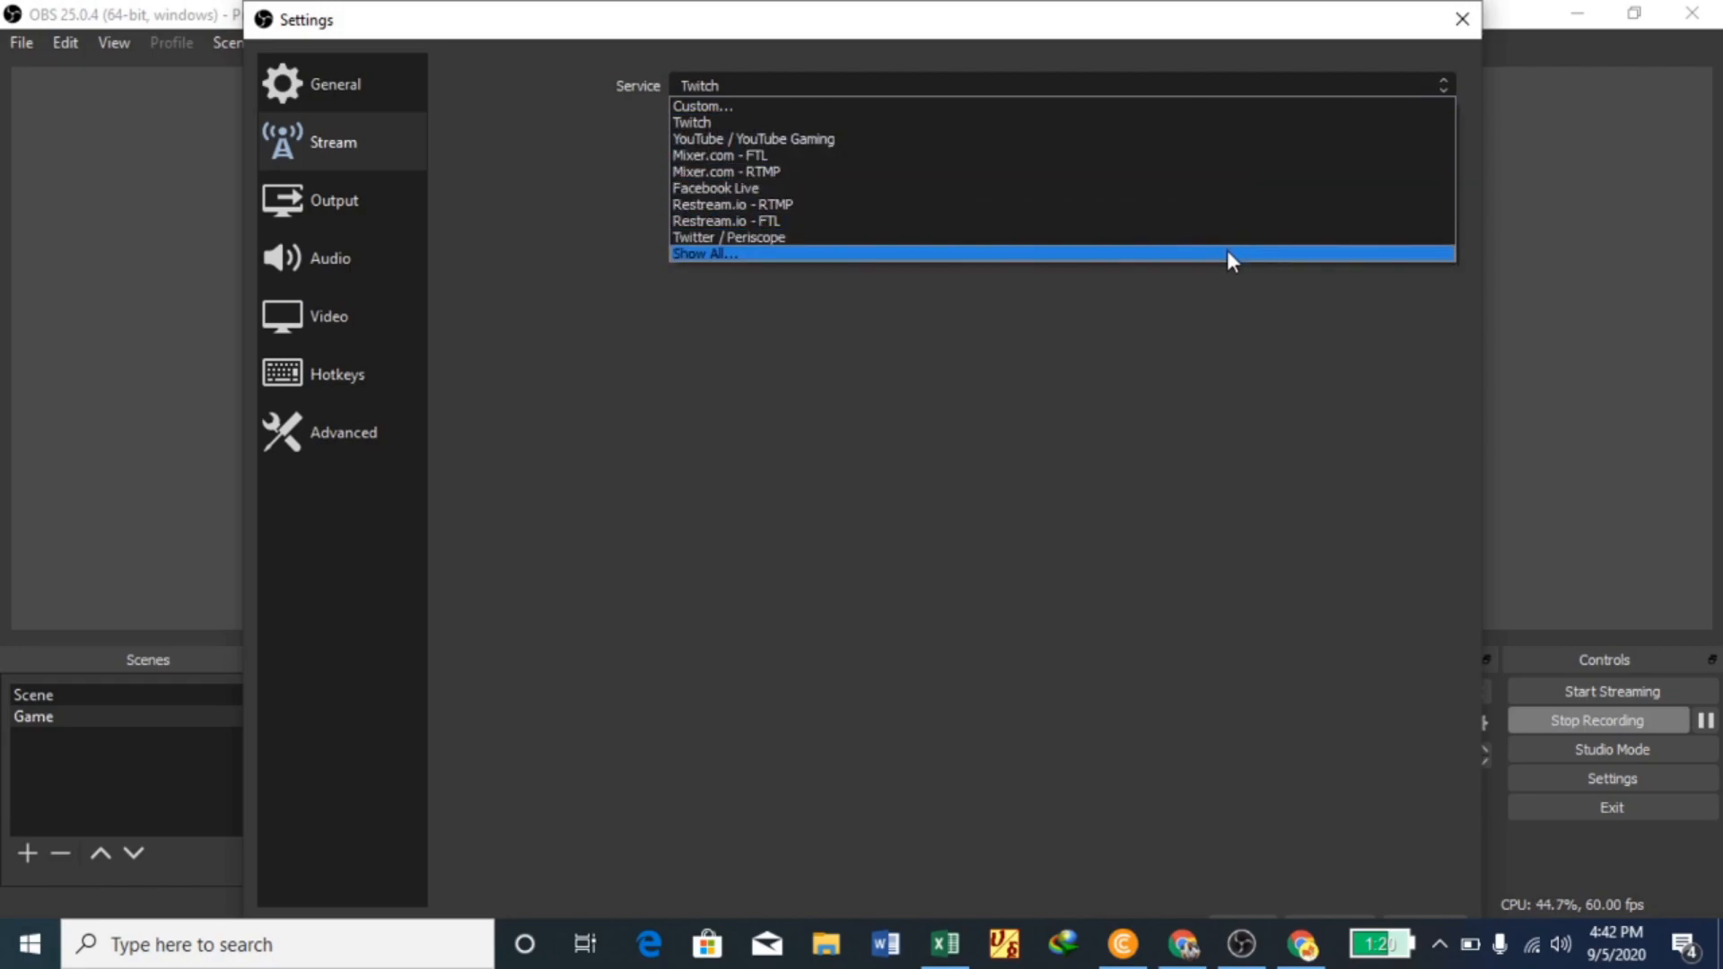
pyautogui.click(1246, 321)
pyautogui.click(825, 127)
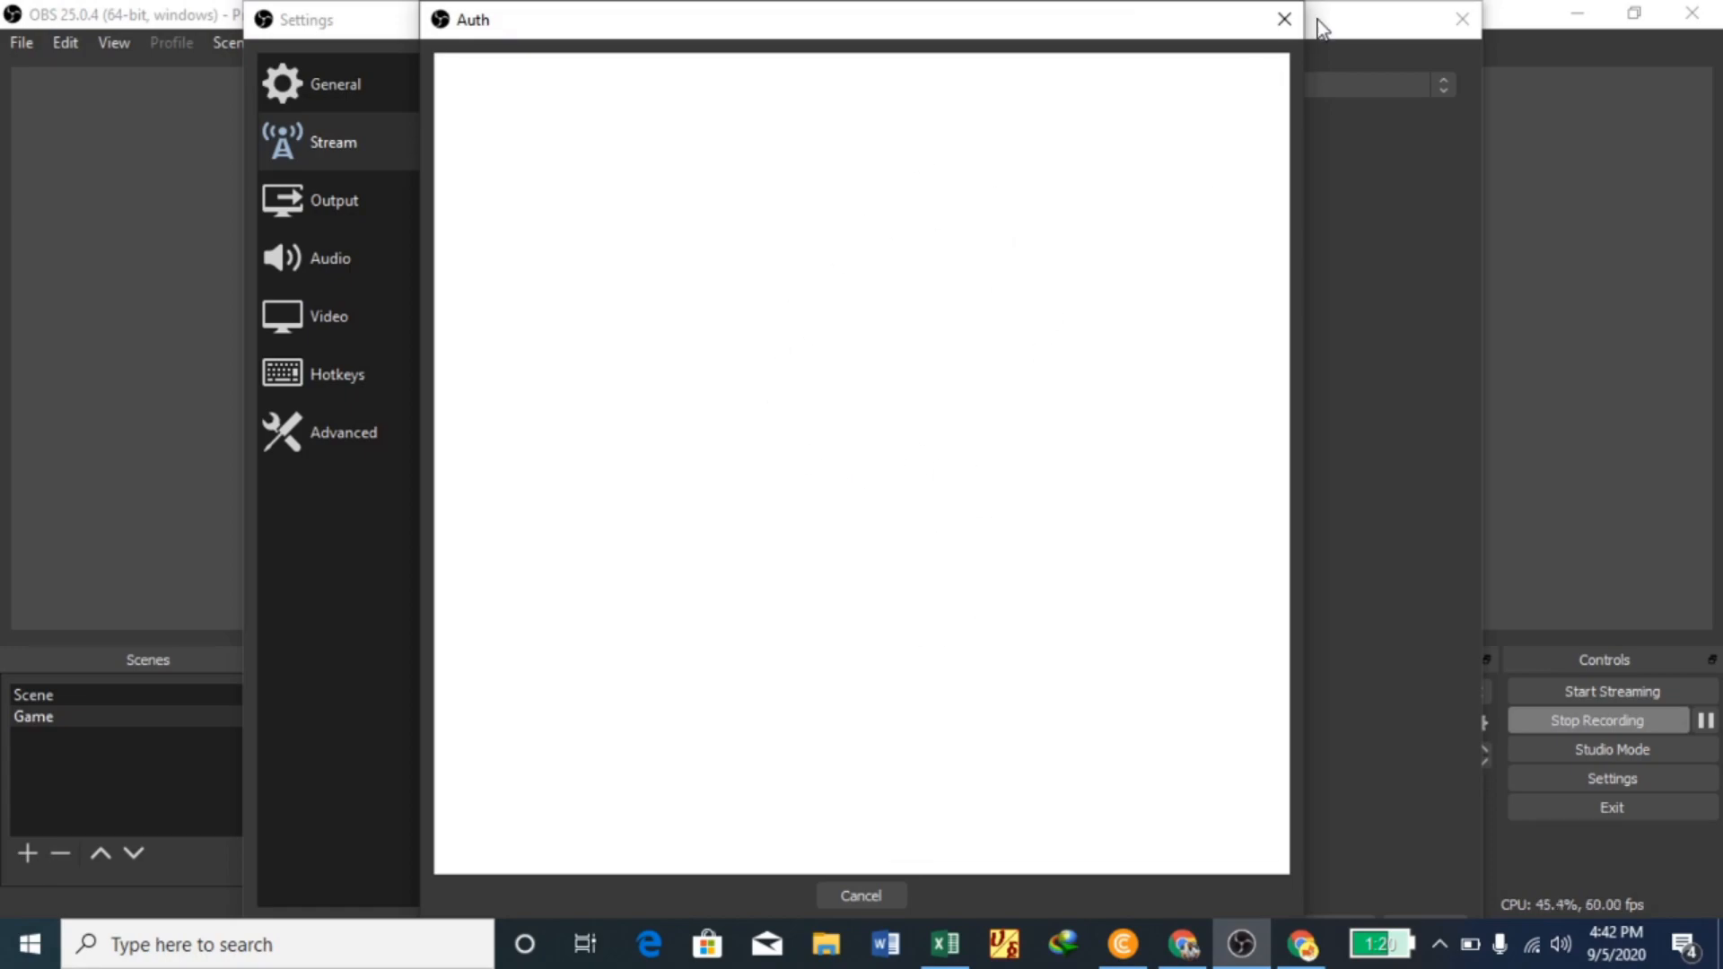
pyautogui.click(1283, 19)
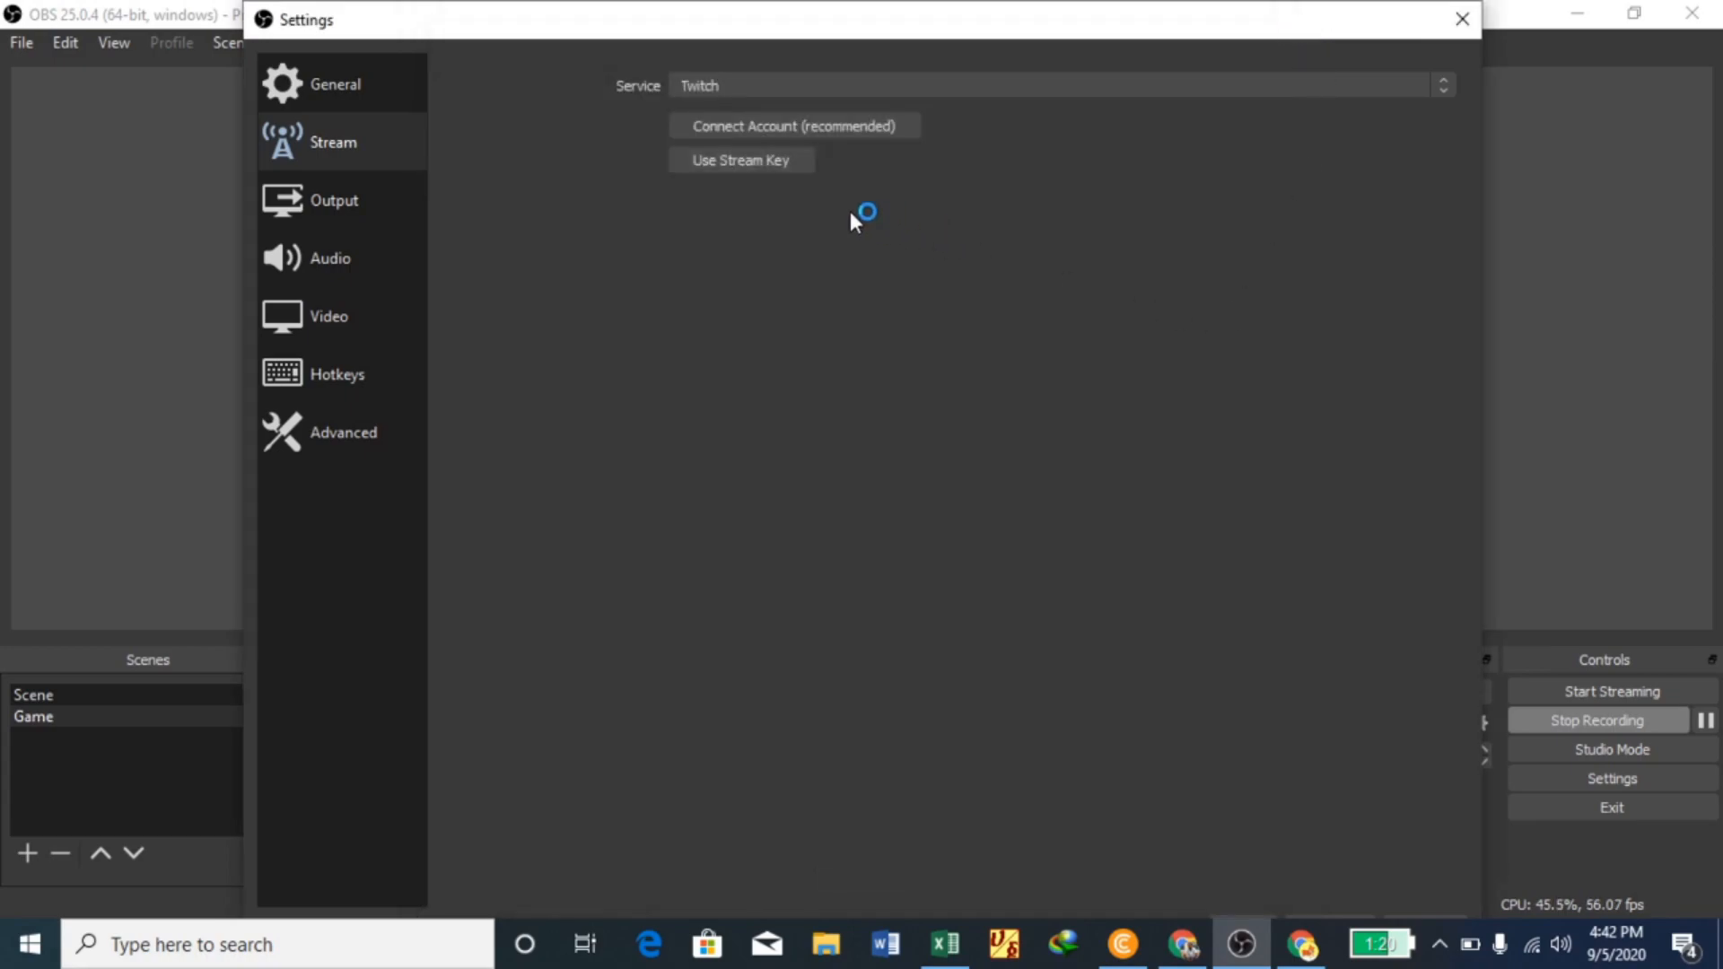
pyautogui.click(763, 159)
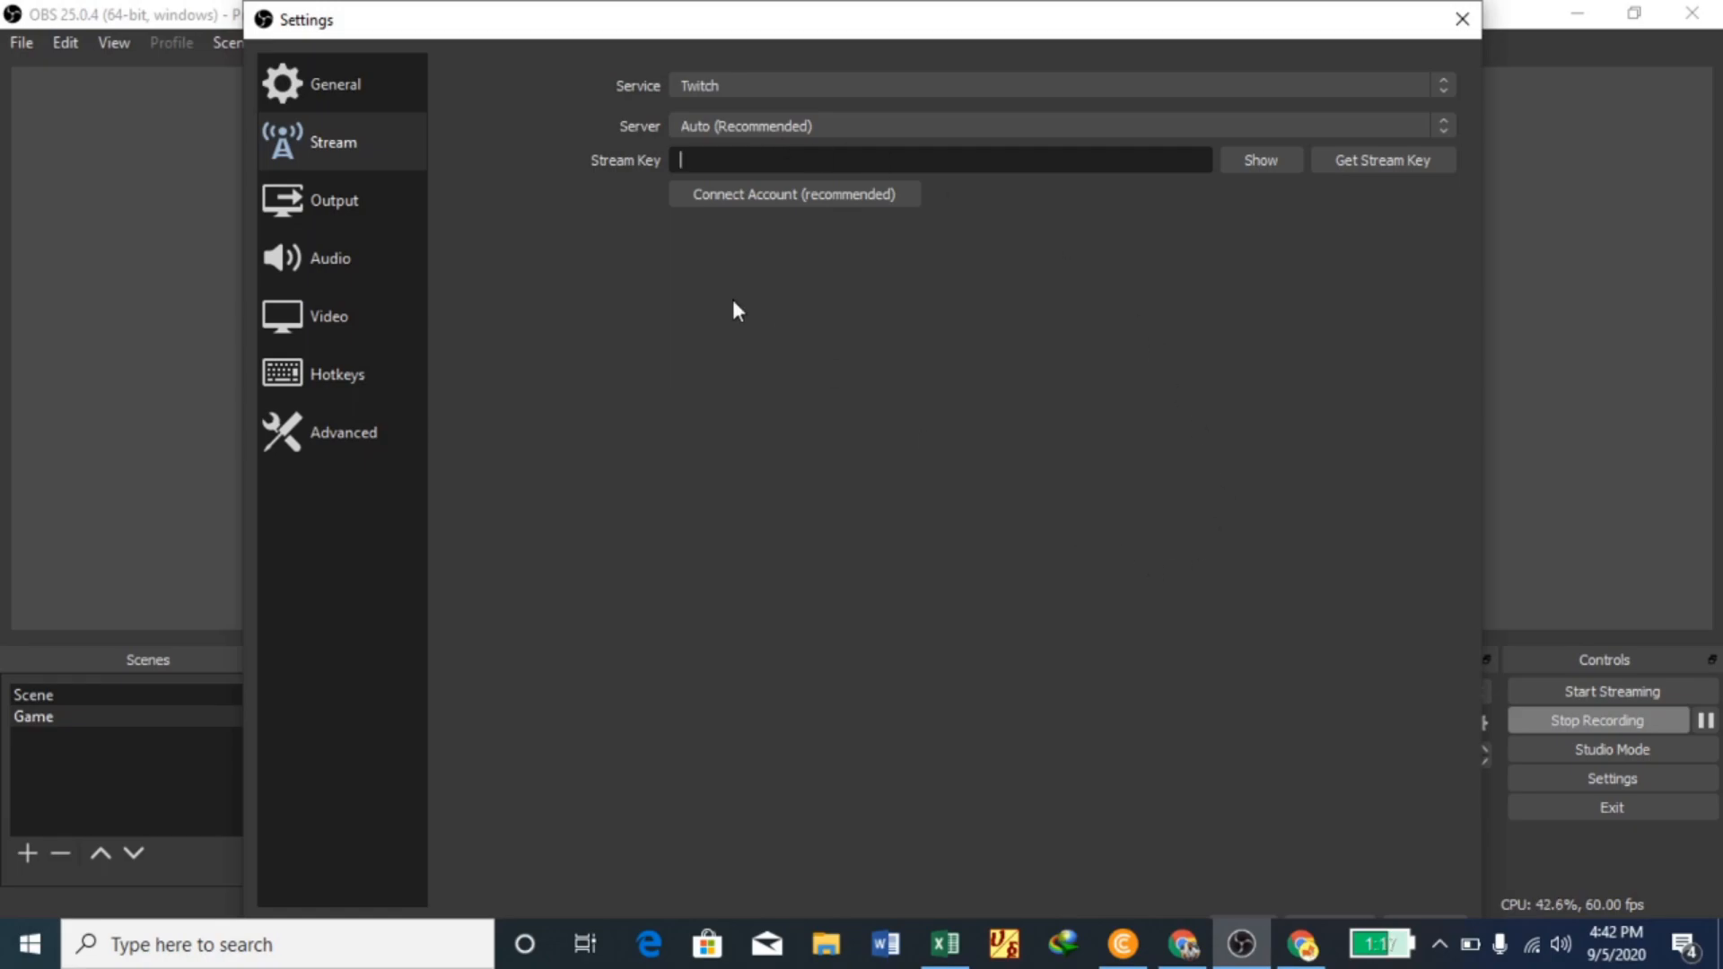
# - Review the output settings and the streaming encoder choices, leaving Software (x264) selected
pyautogui.click(330, 206)
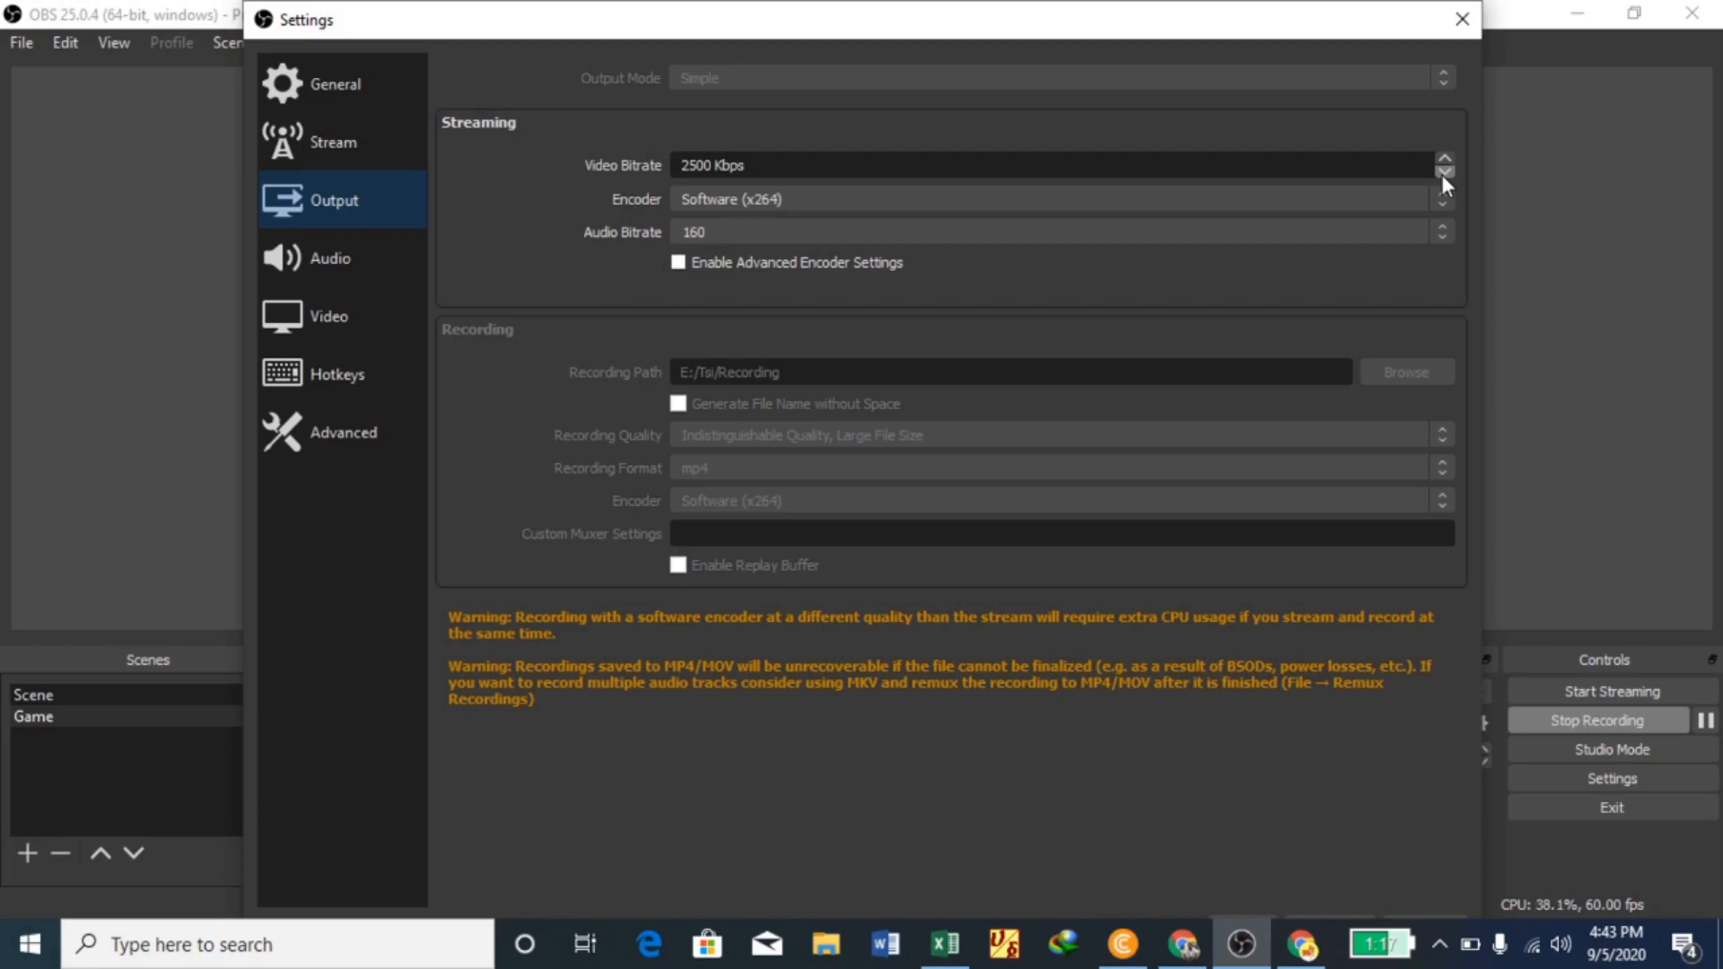
pyautogui.click(1440, 213)
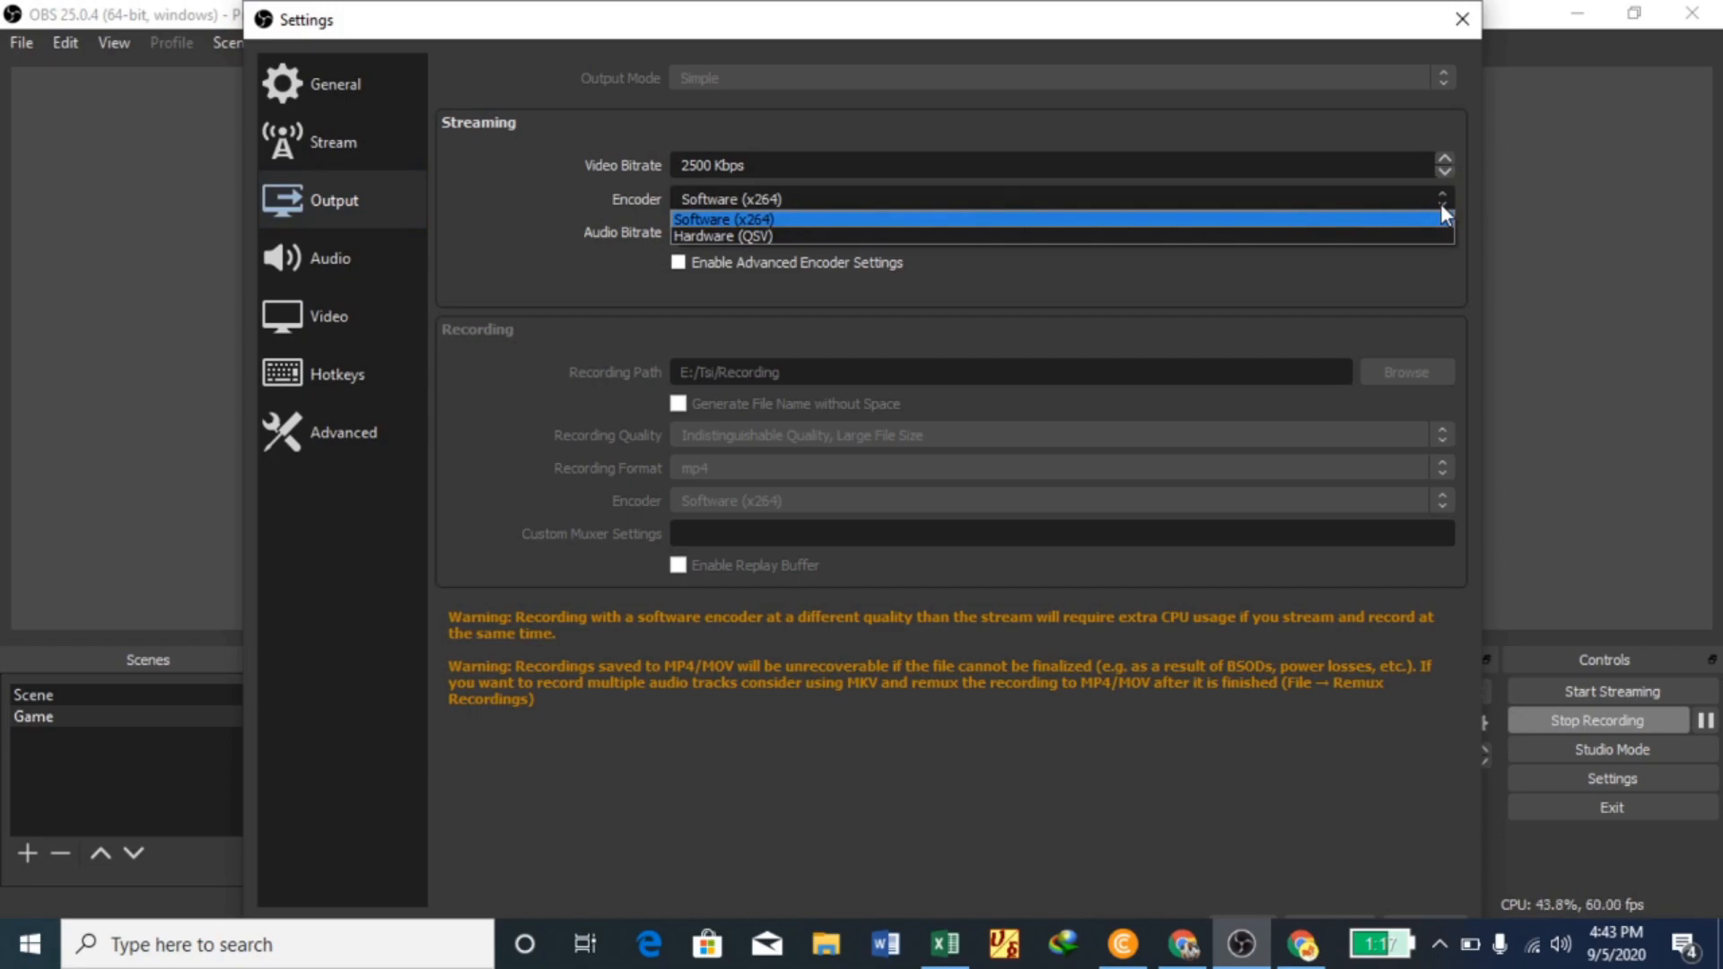
pyautogui.click(1441, 207)
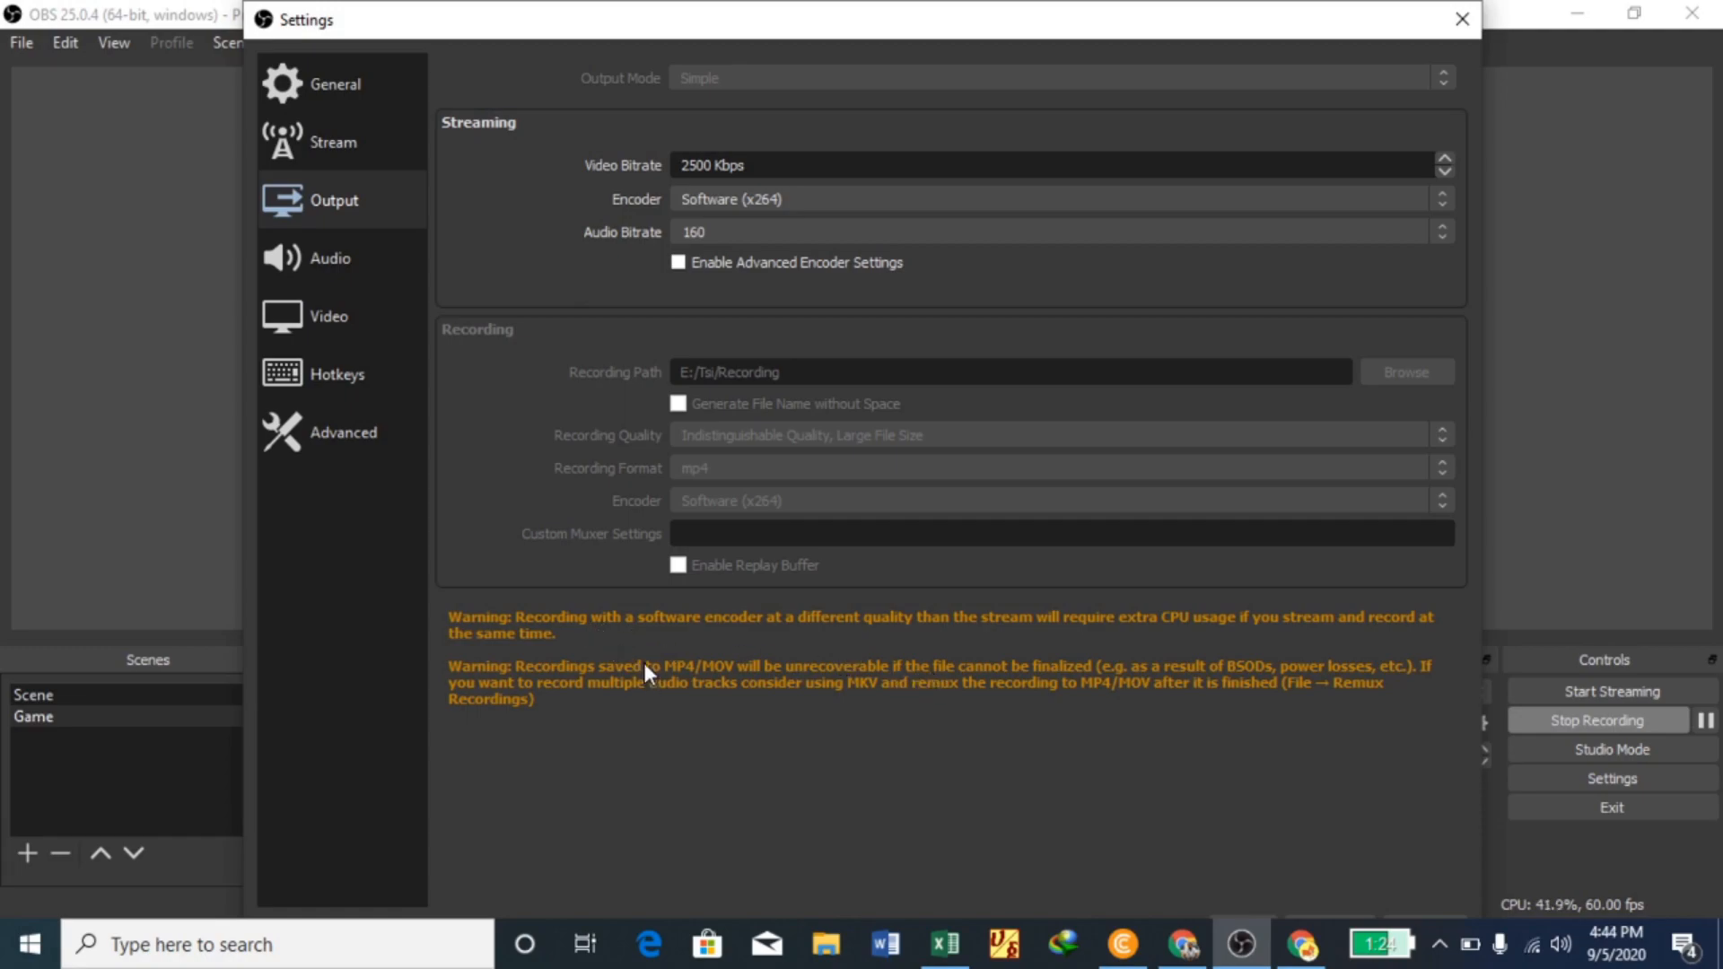
# - Examine the audio settings and the Desktop Audio device options, and open the video settings for review
pyautogui.click(323, 255)
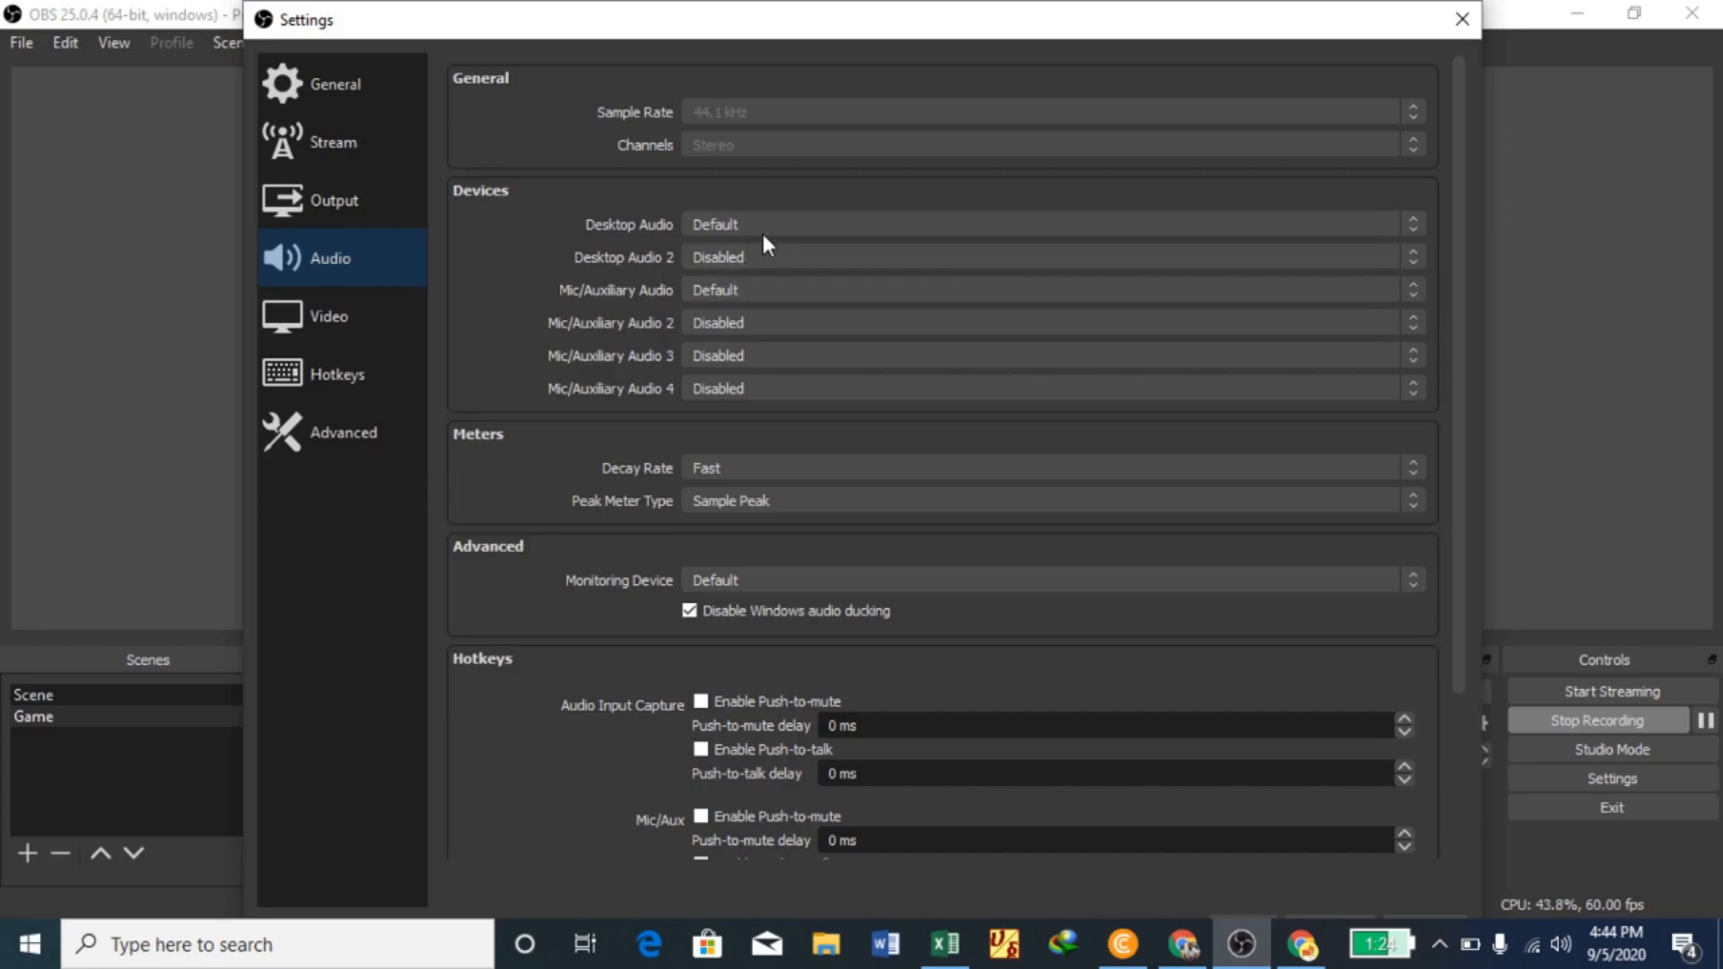
pyautogui.click(1414, 232)
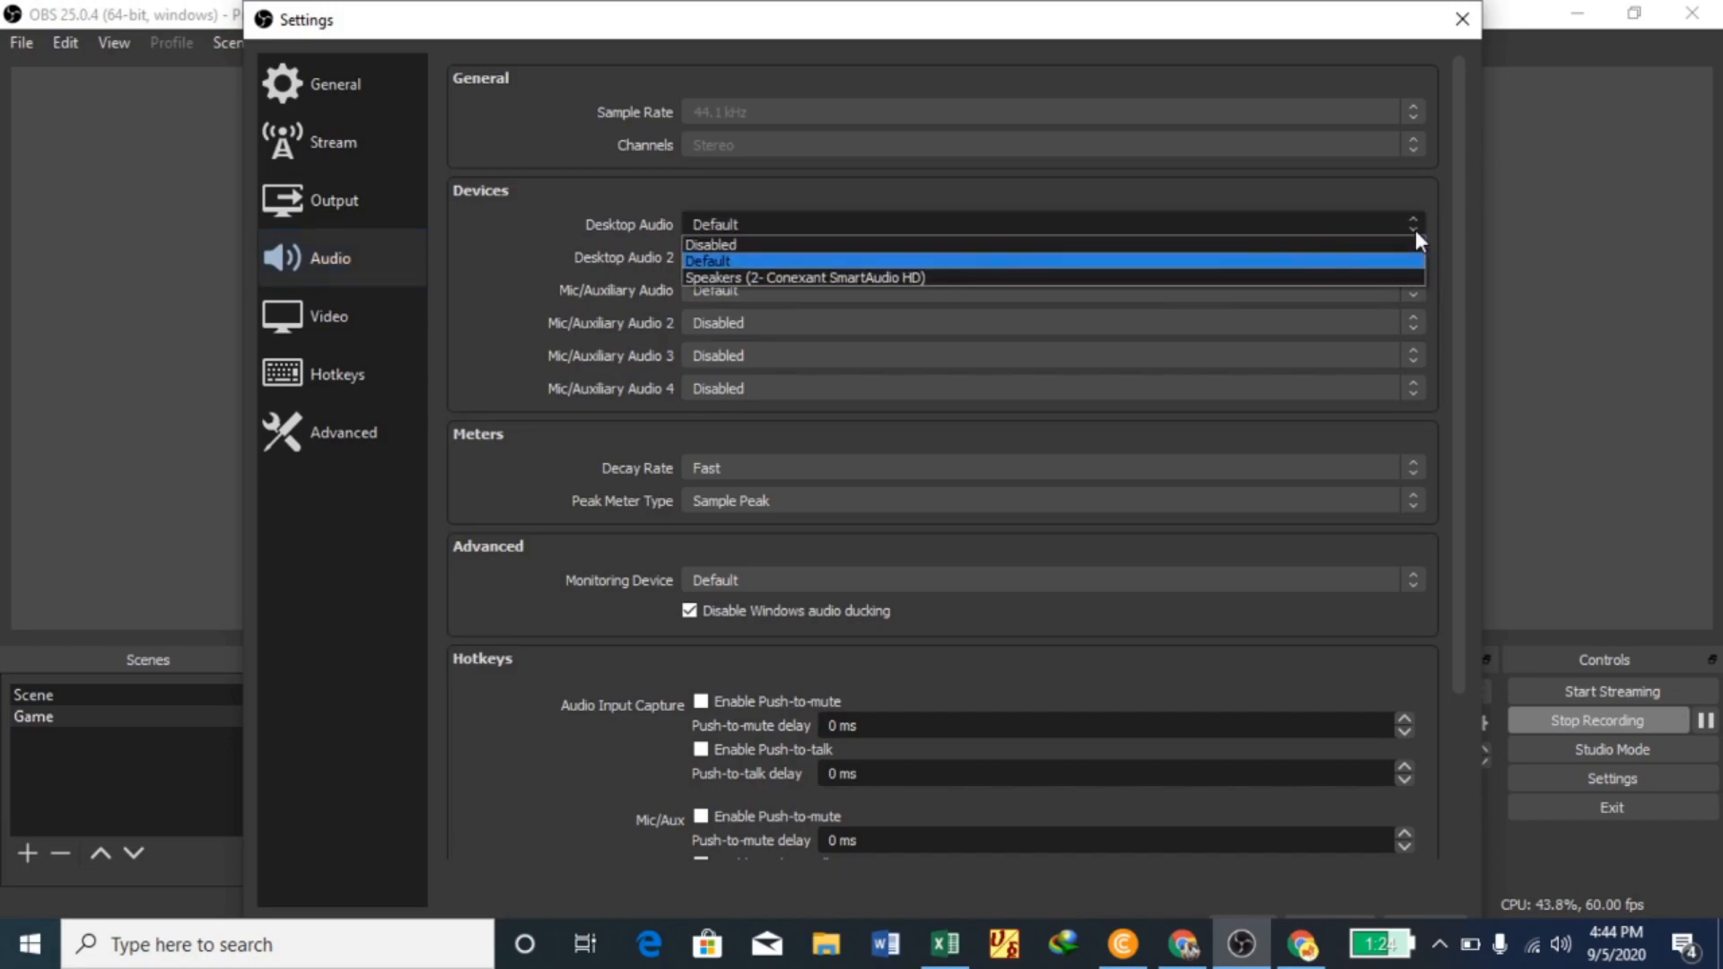
pyautogui.click(1414, 230)
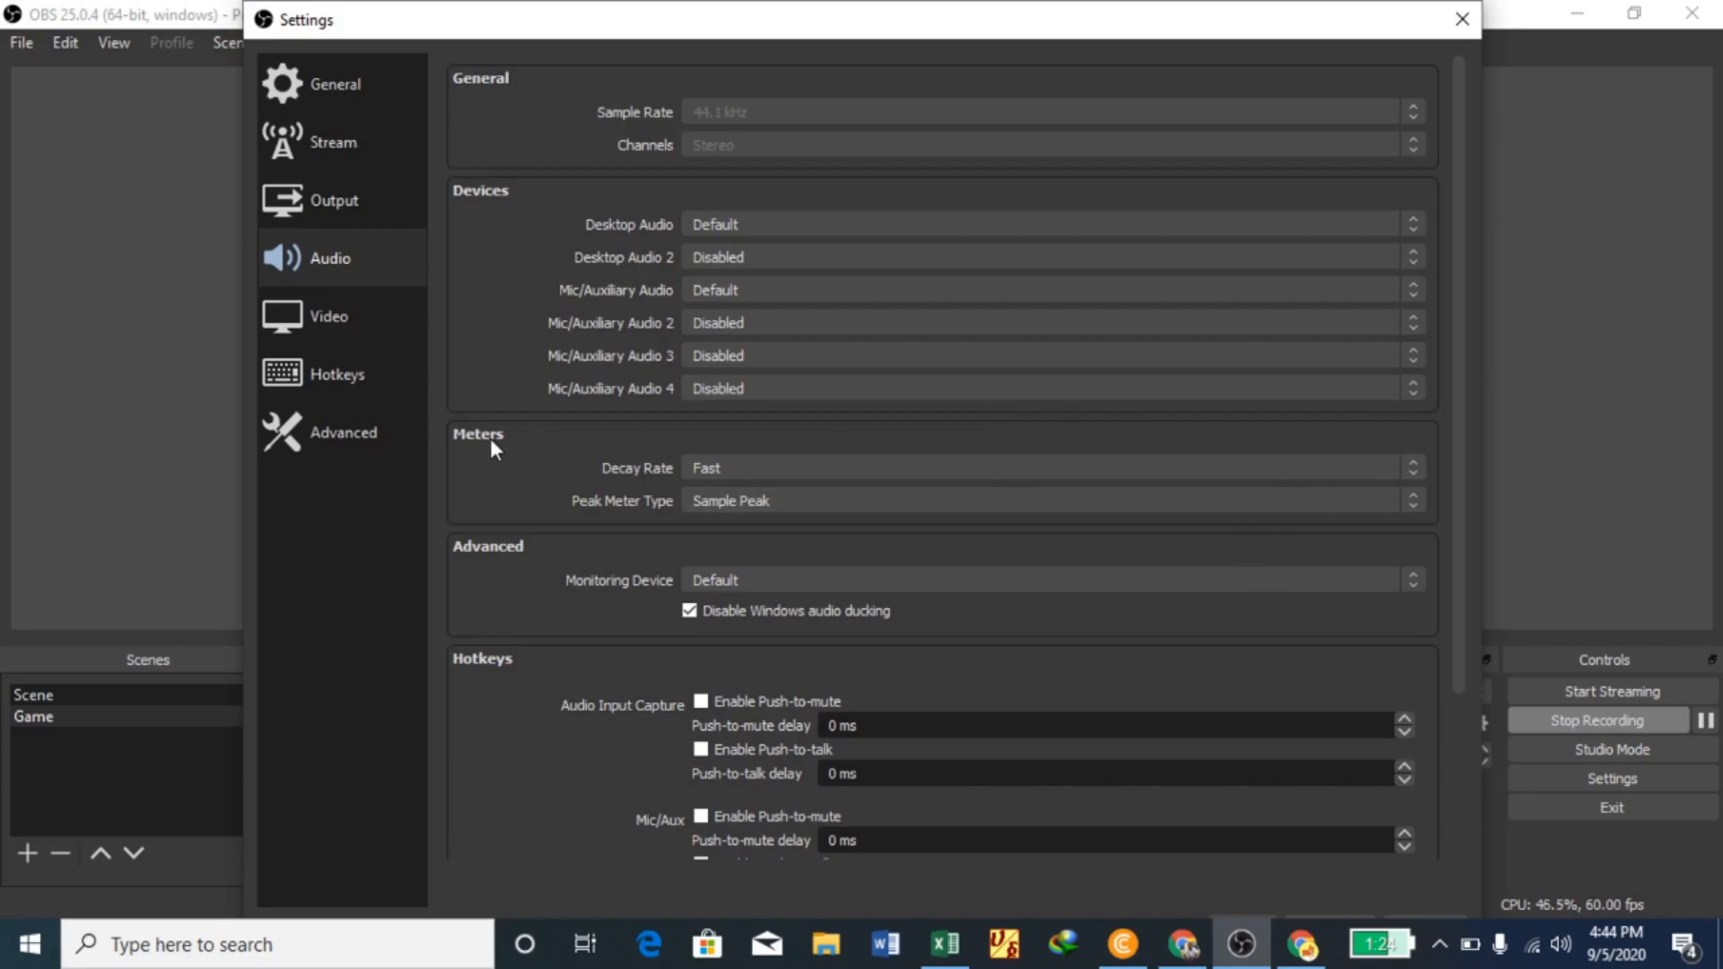
pyautogui.click(357, 316)
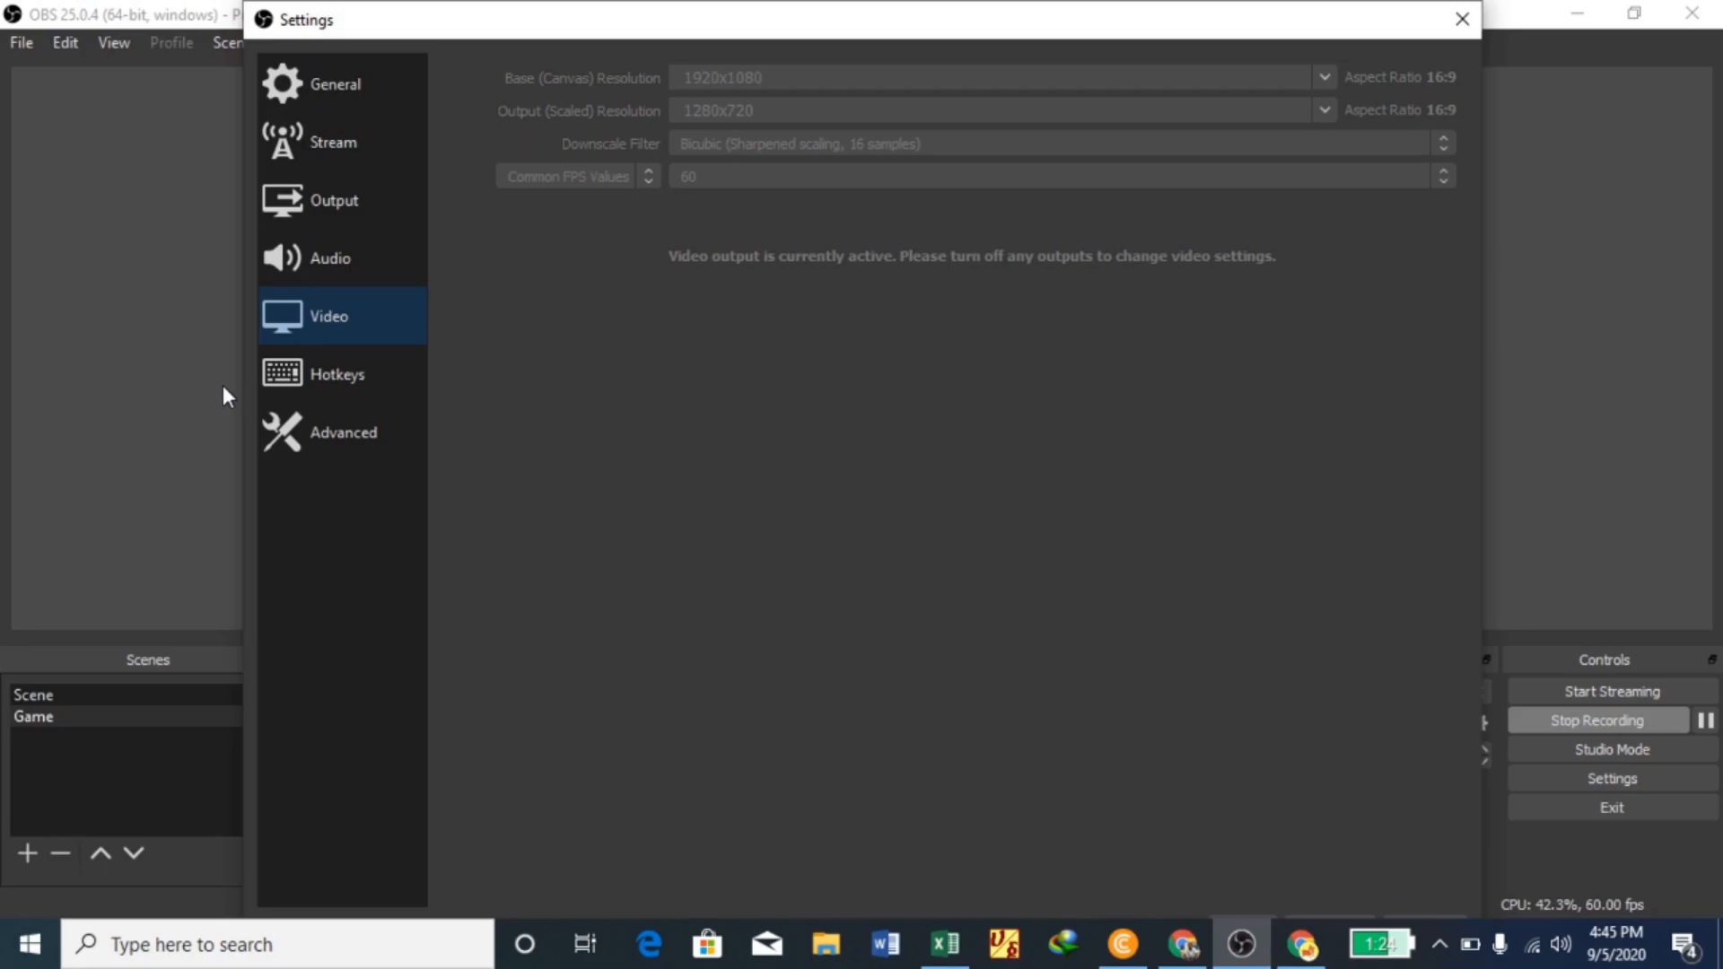
# - Assign Space as the Start Streaming hotkey and Enter as the Stop Streaming hotkey, leaving the recording hotkeys empty
pyautogui.click(324, 385)
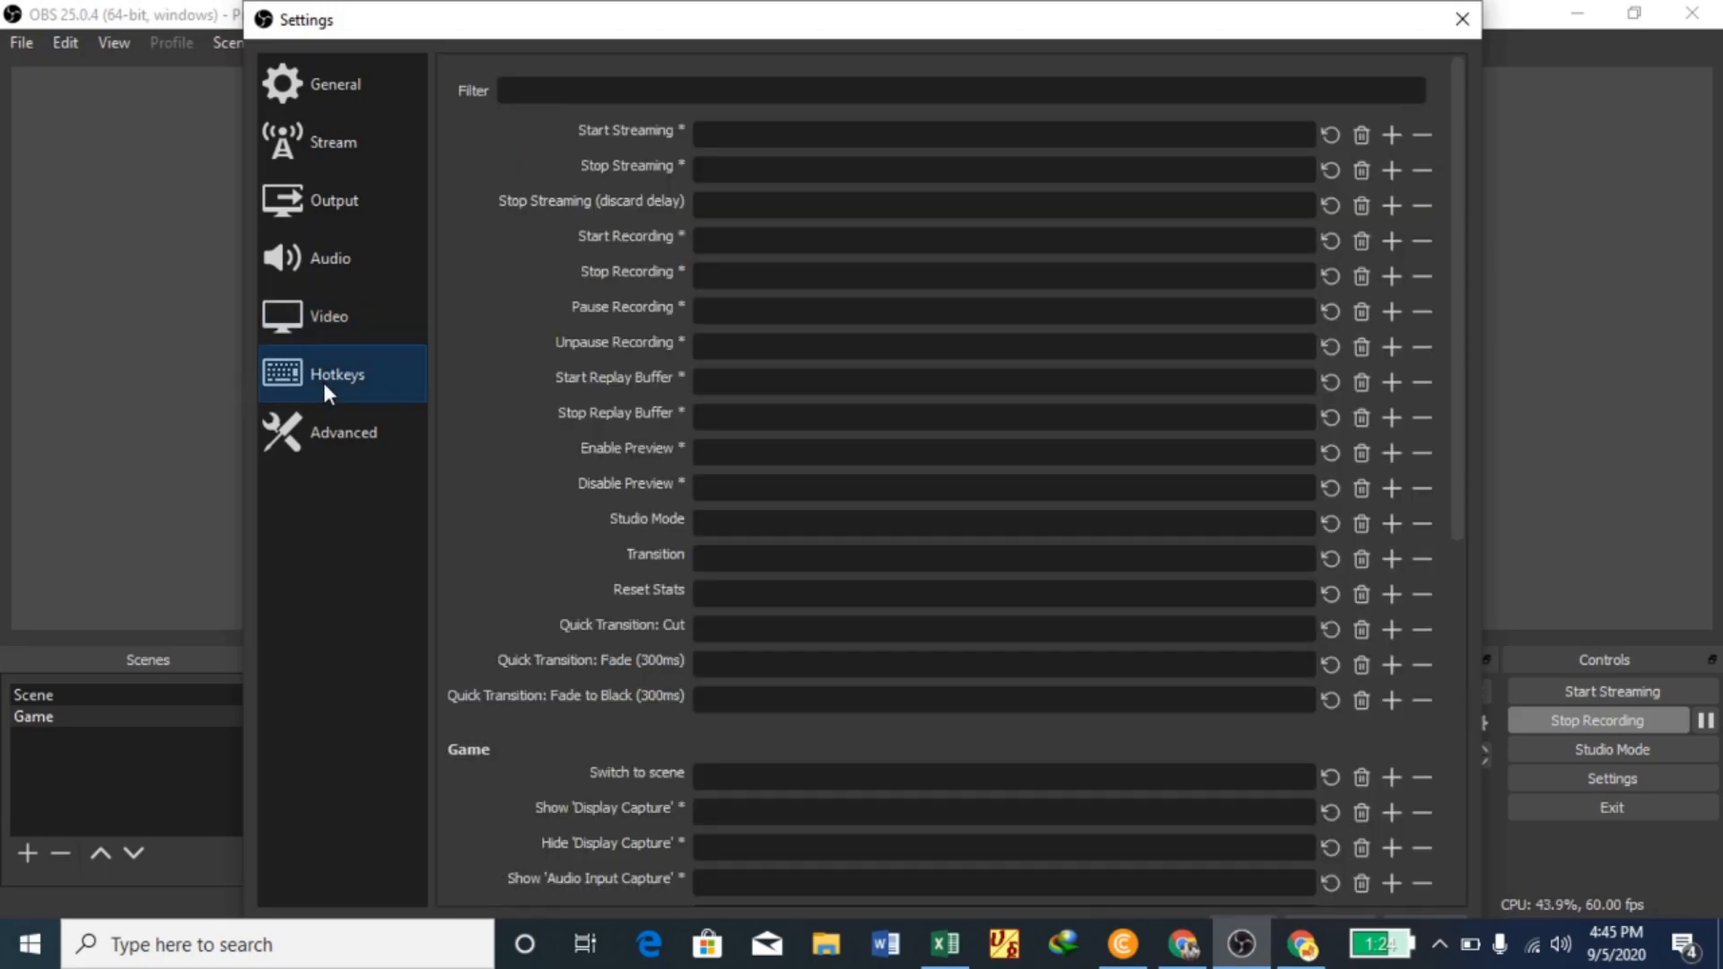
pyautogui.click(702, 136)
pyautogui.press('space')
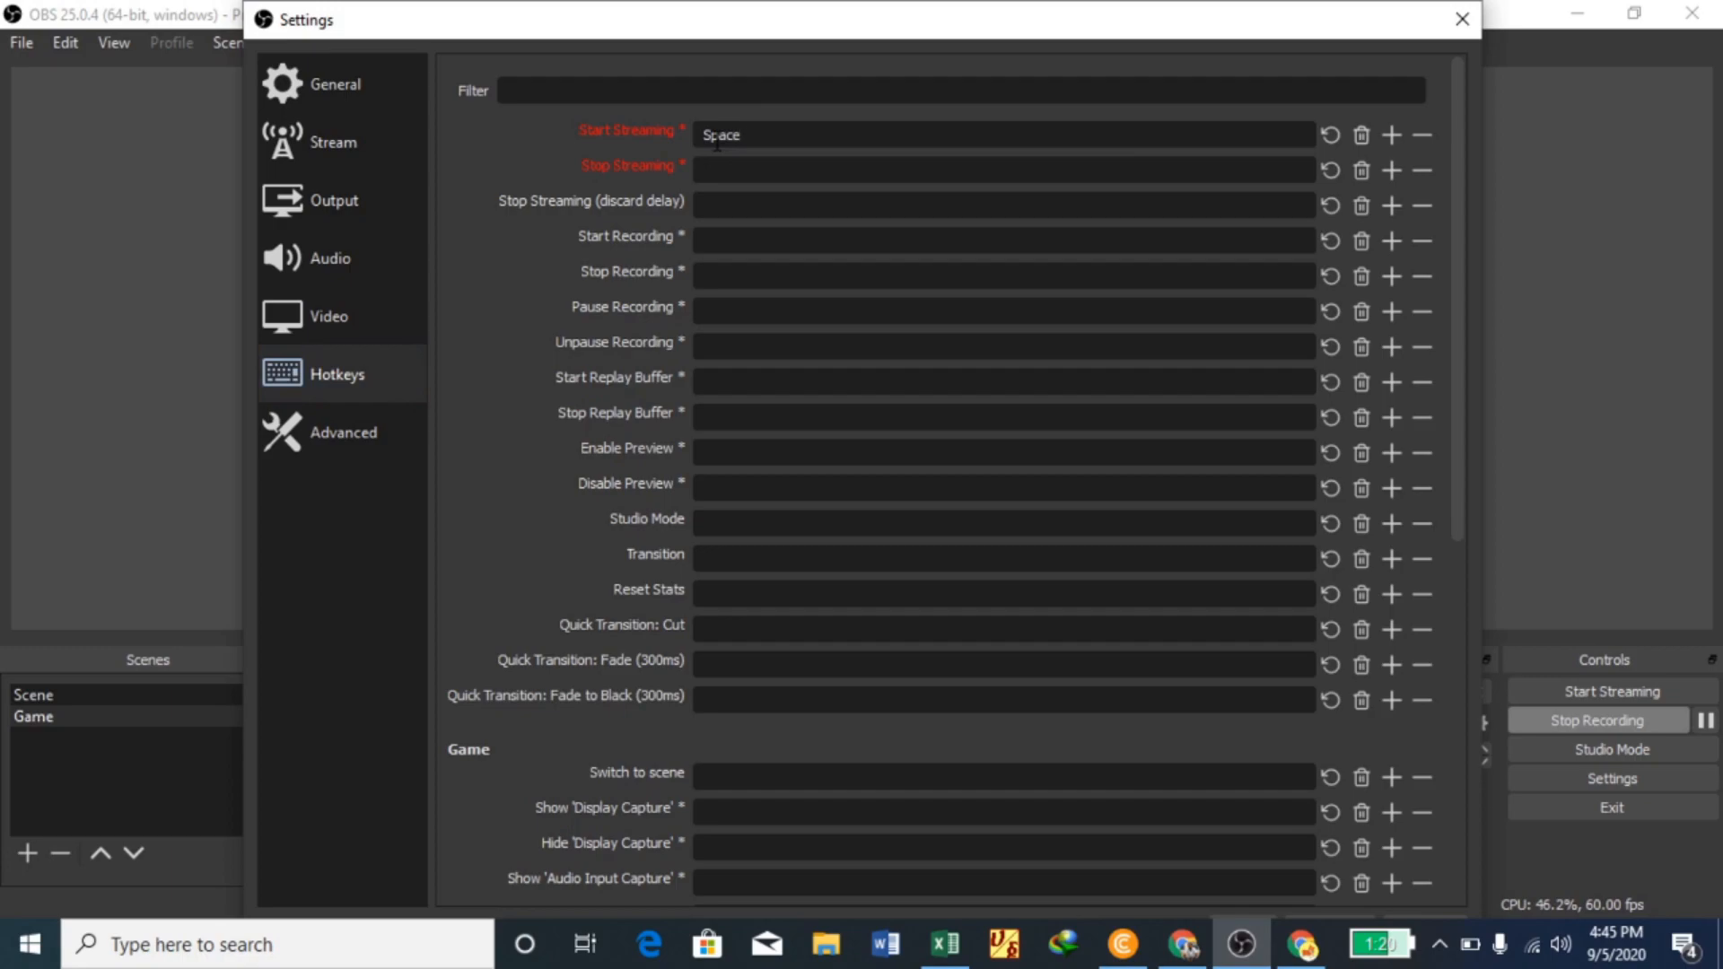
pyautogui.click(732, 166)
pyautogui.press('Return')
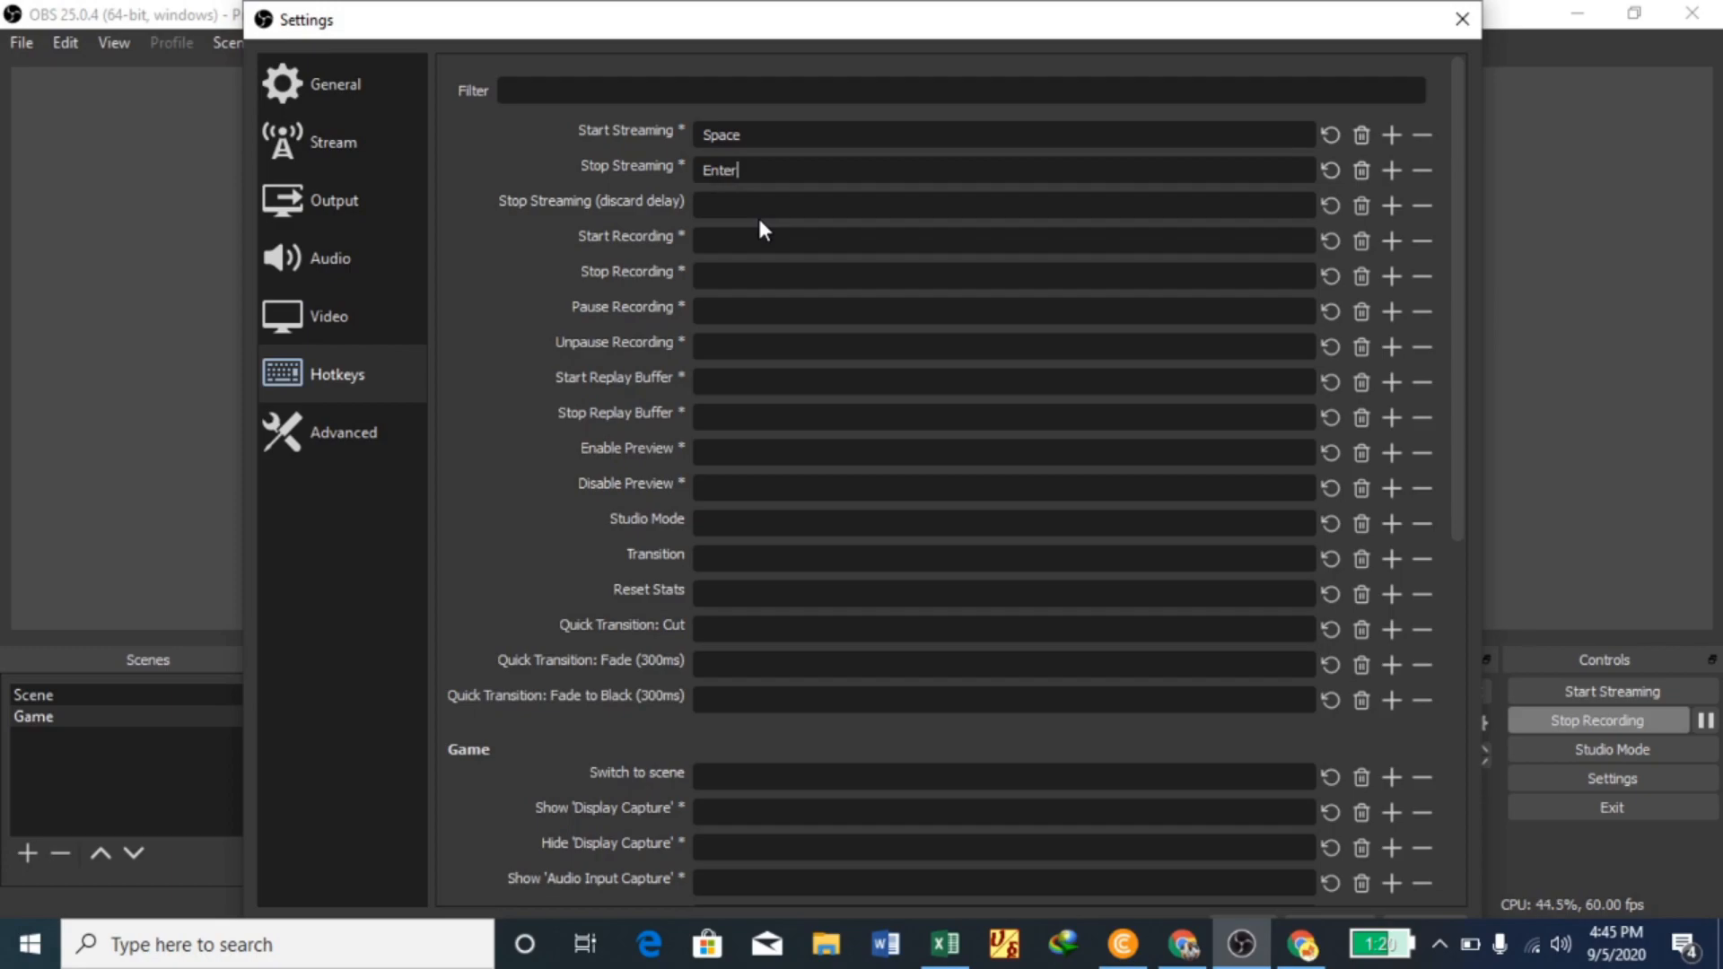
pyautogui.click(723, 238)
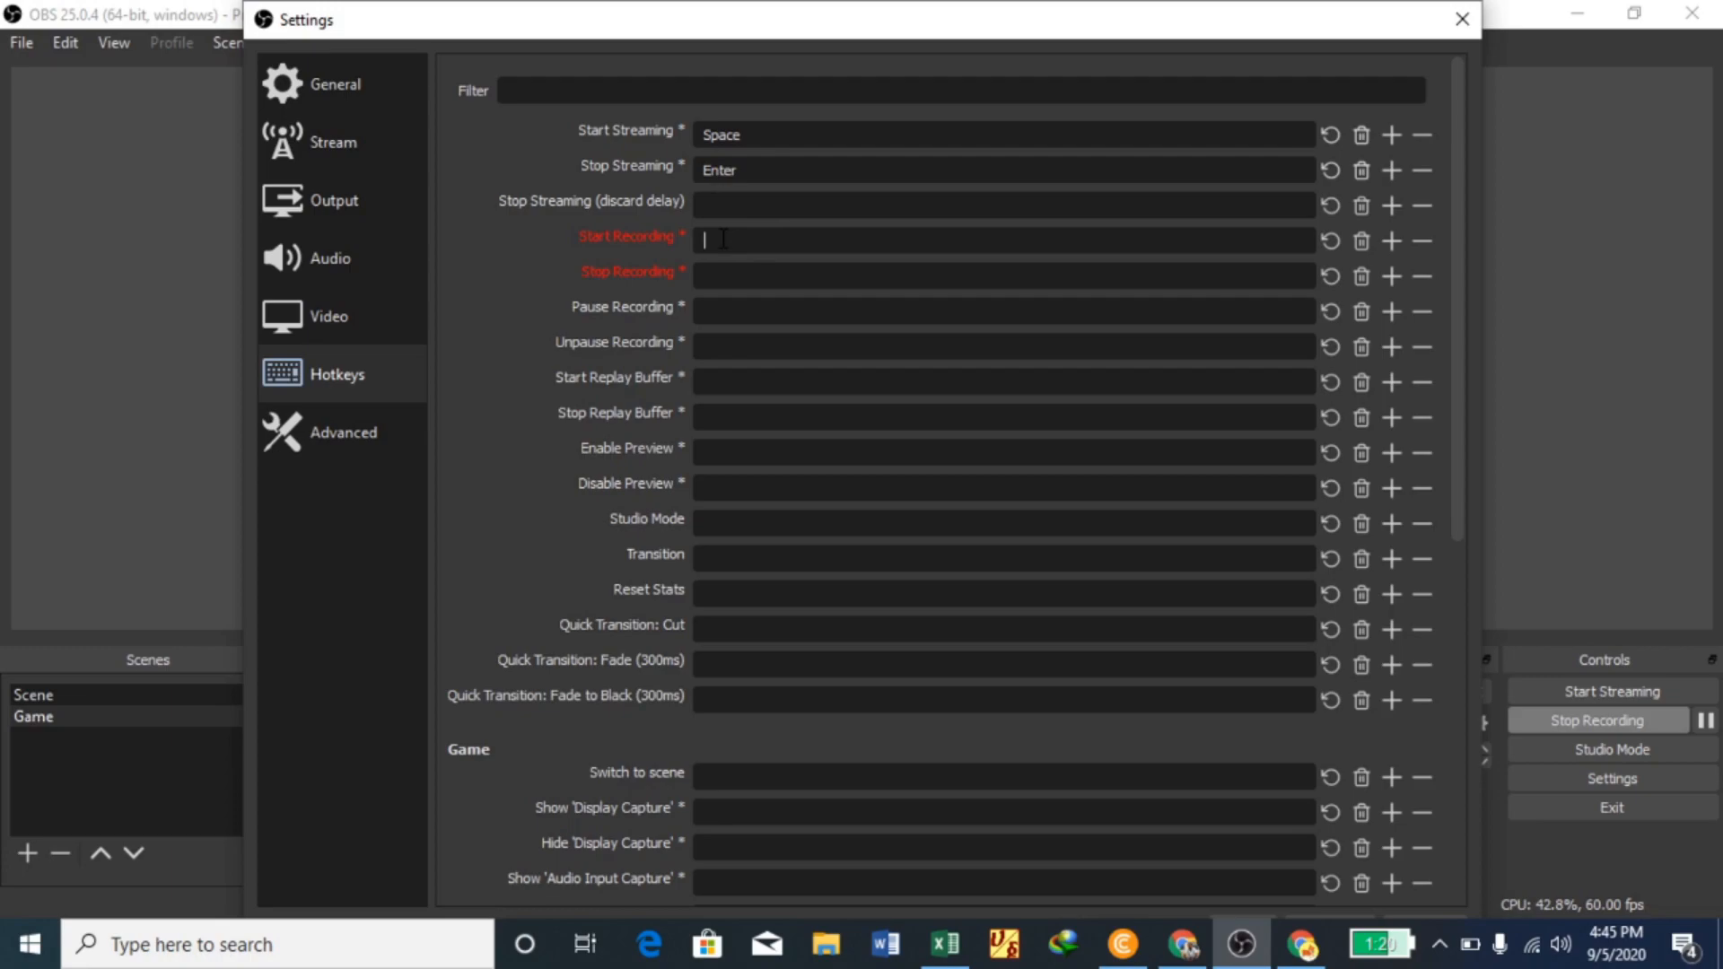
pyautogui.click(751, 312)
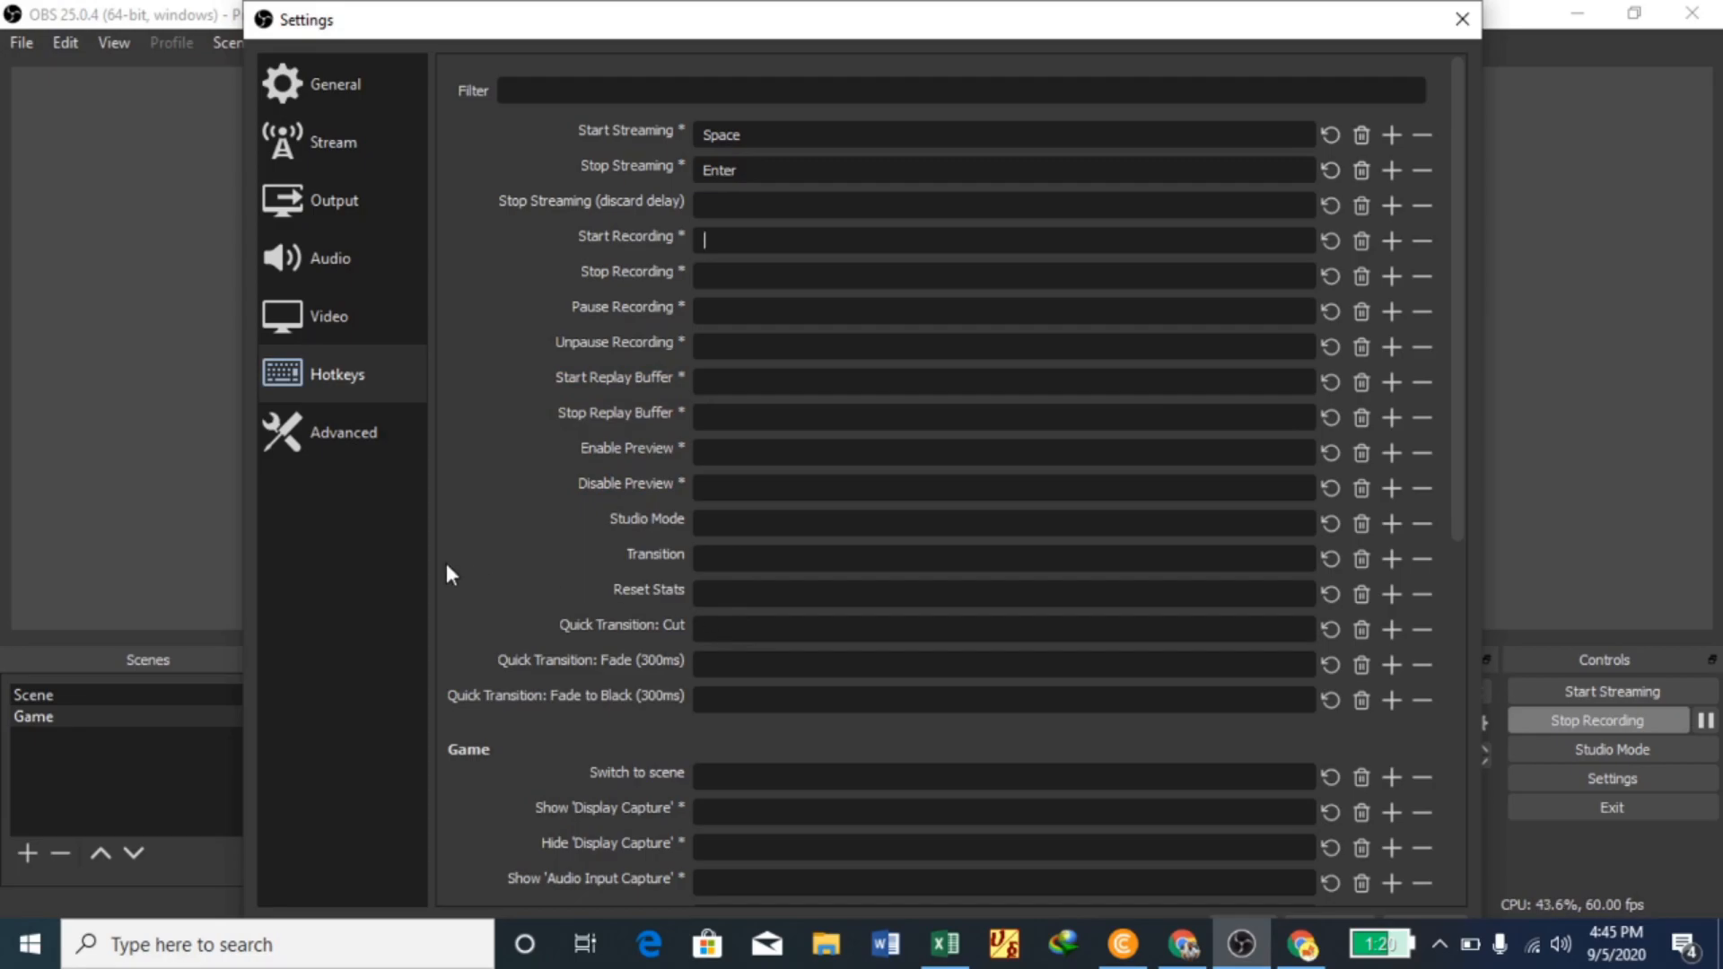
# - Examine the advanced settings and look through the general, stream, output, audio, video and hotkey settings again
pyautogui.click(344, 433)
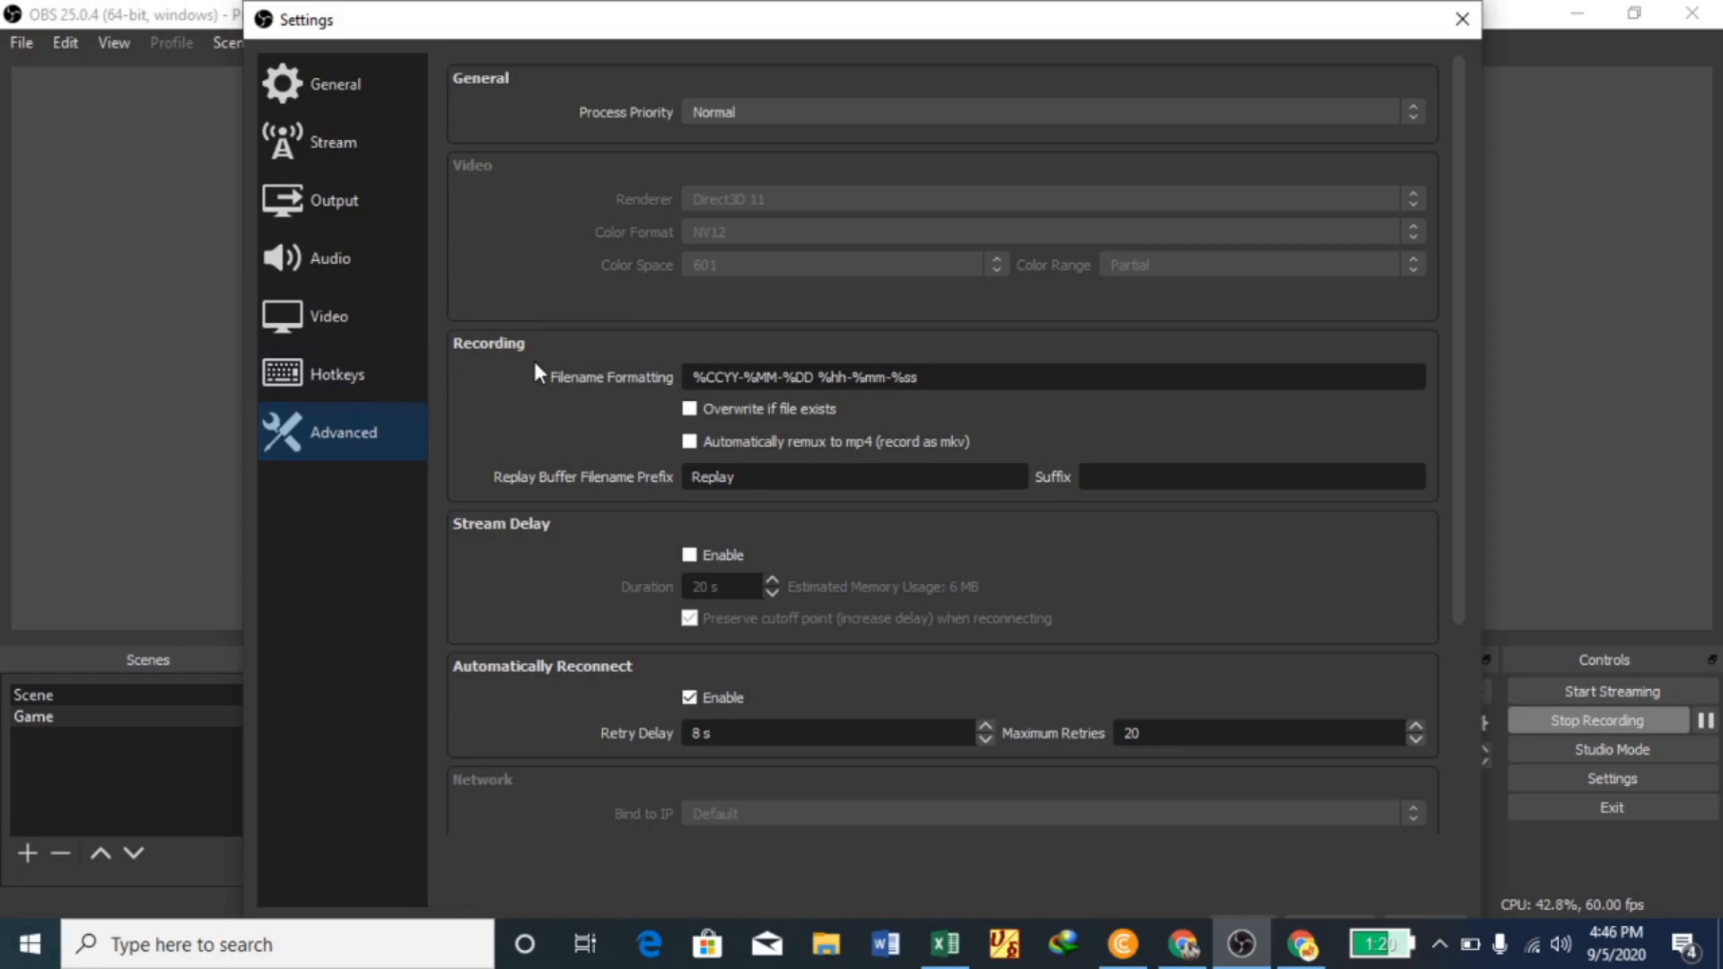
pyautogui.click(377, 100)
pyautogui.click(371, 148)
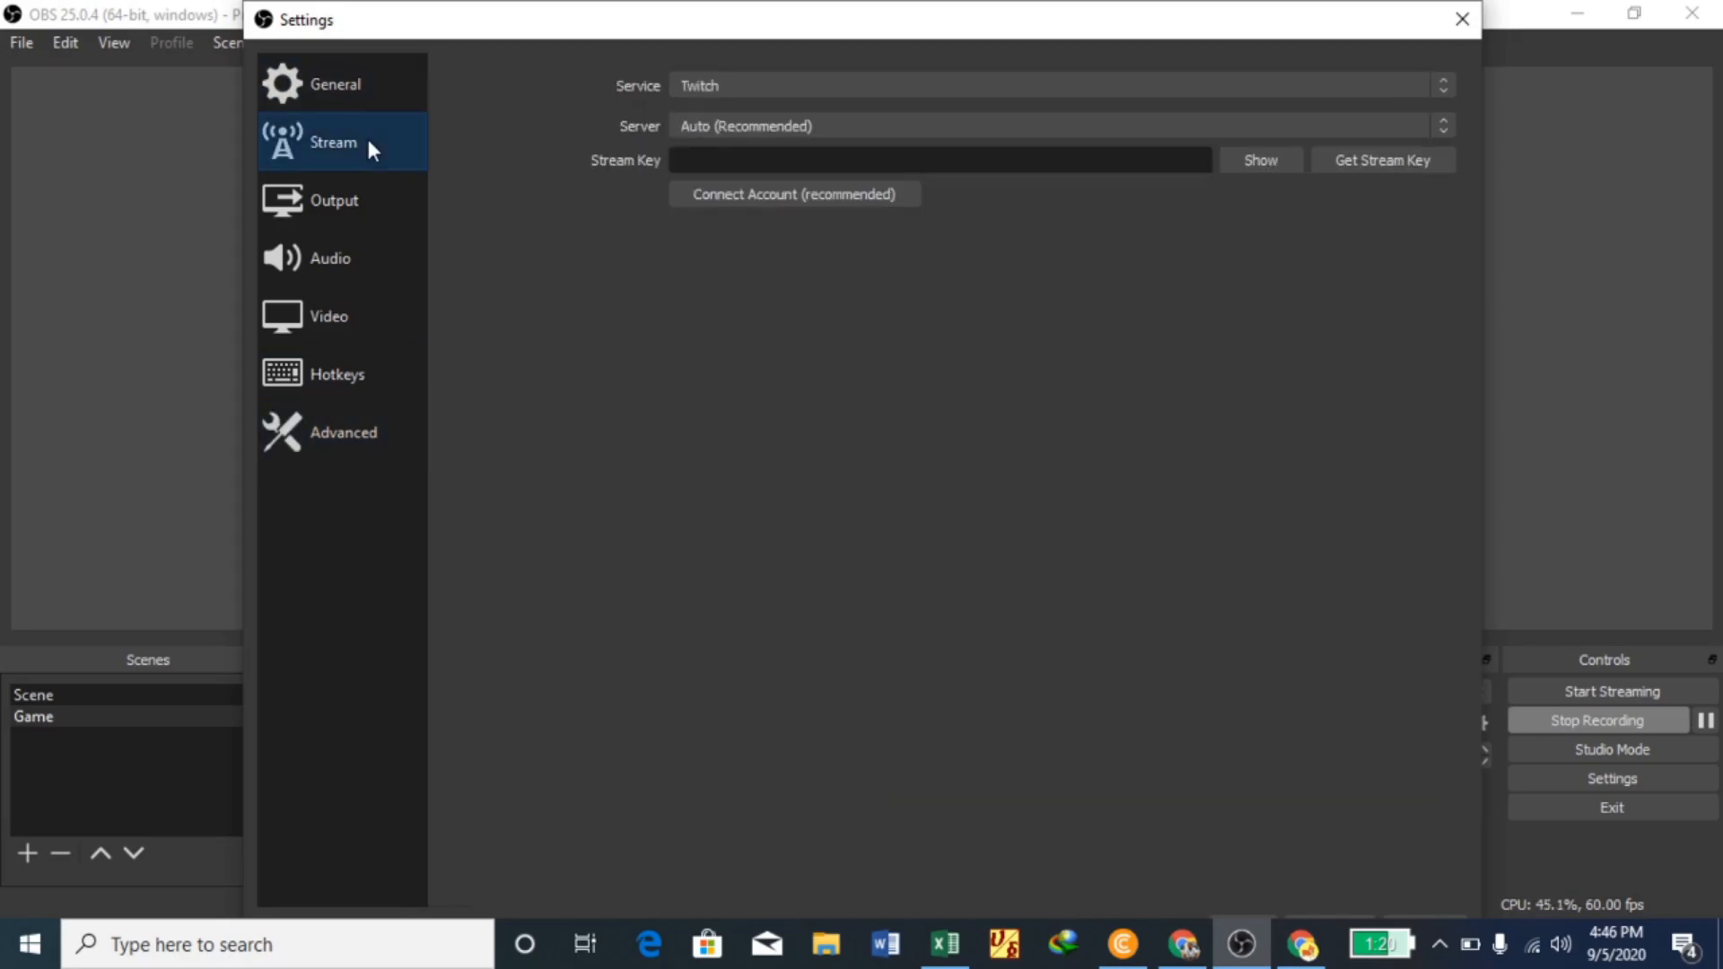
pyautogui.click(359, 201)
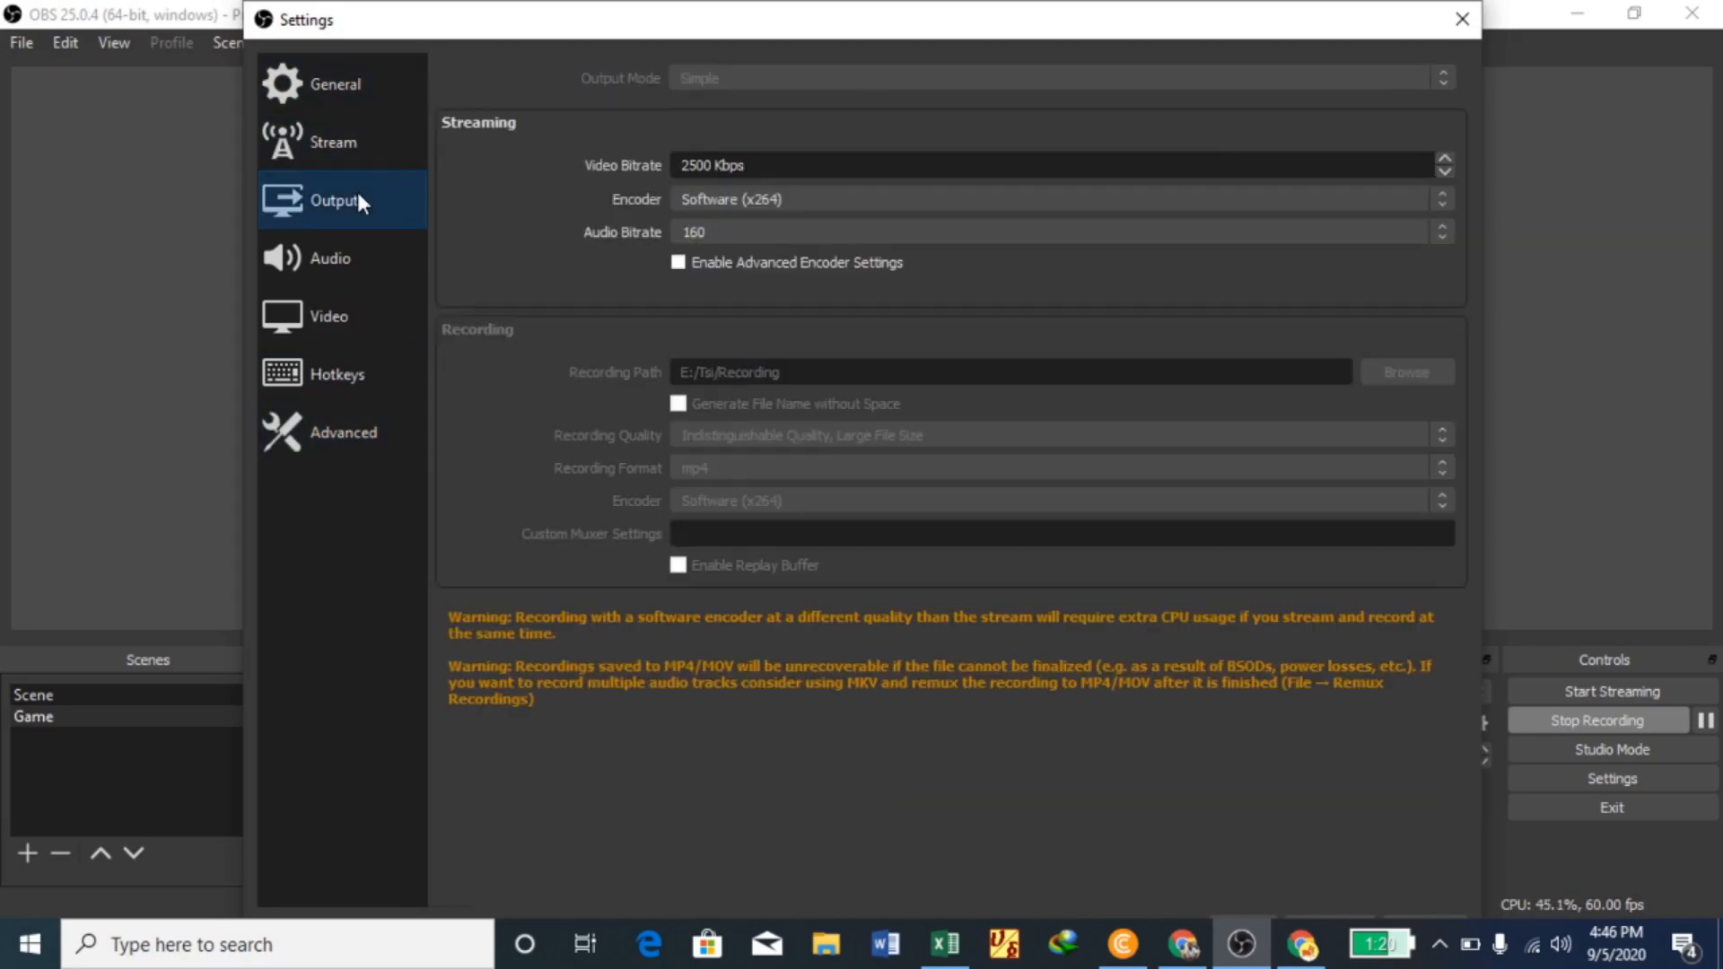
pyautogui.click(347, 260)
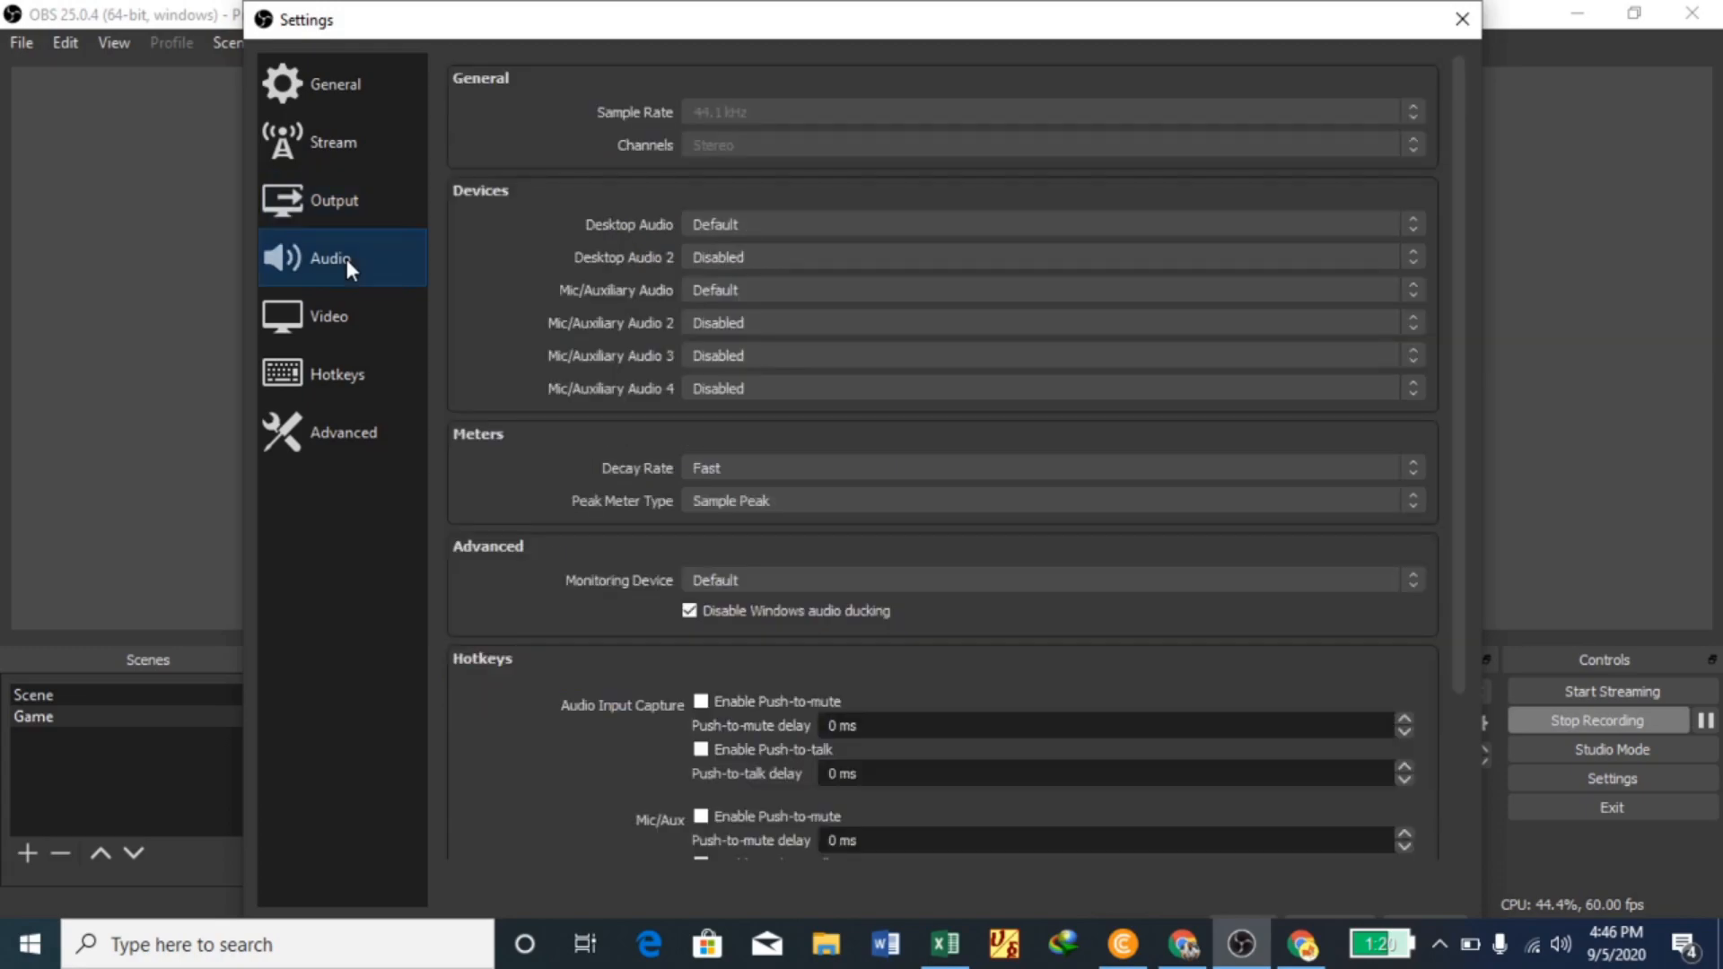
pyautogui.click(342, 316)
pyautogui.click(356, 374)
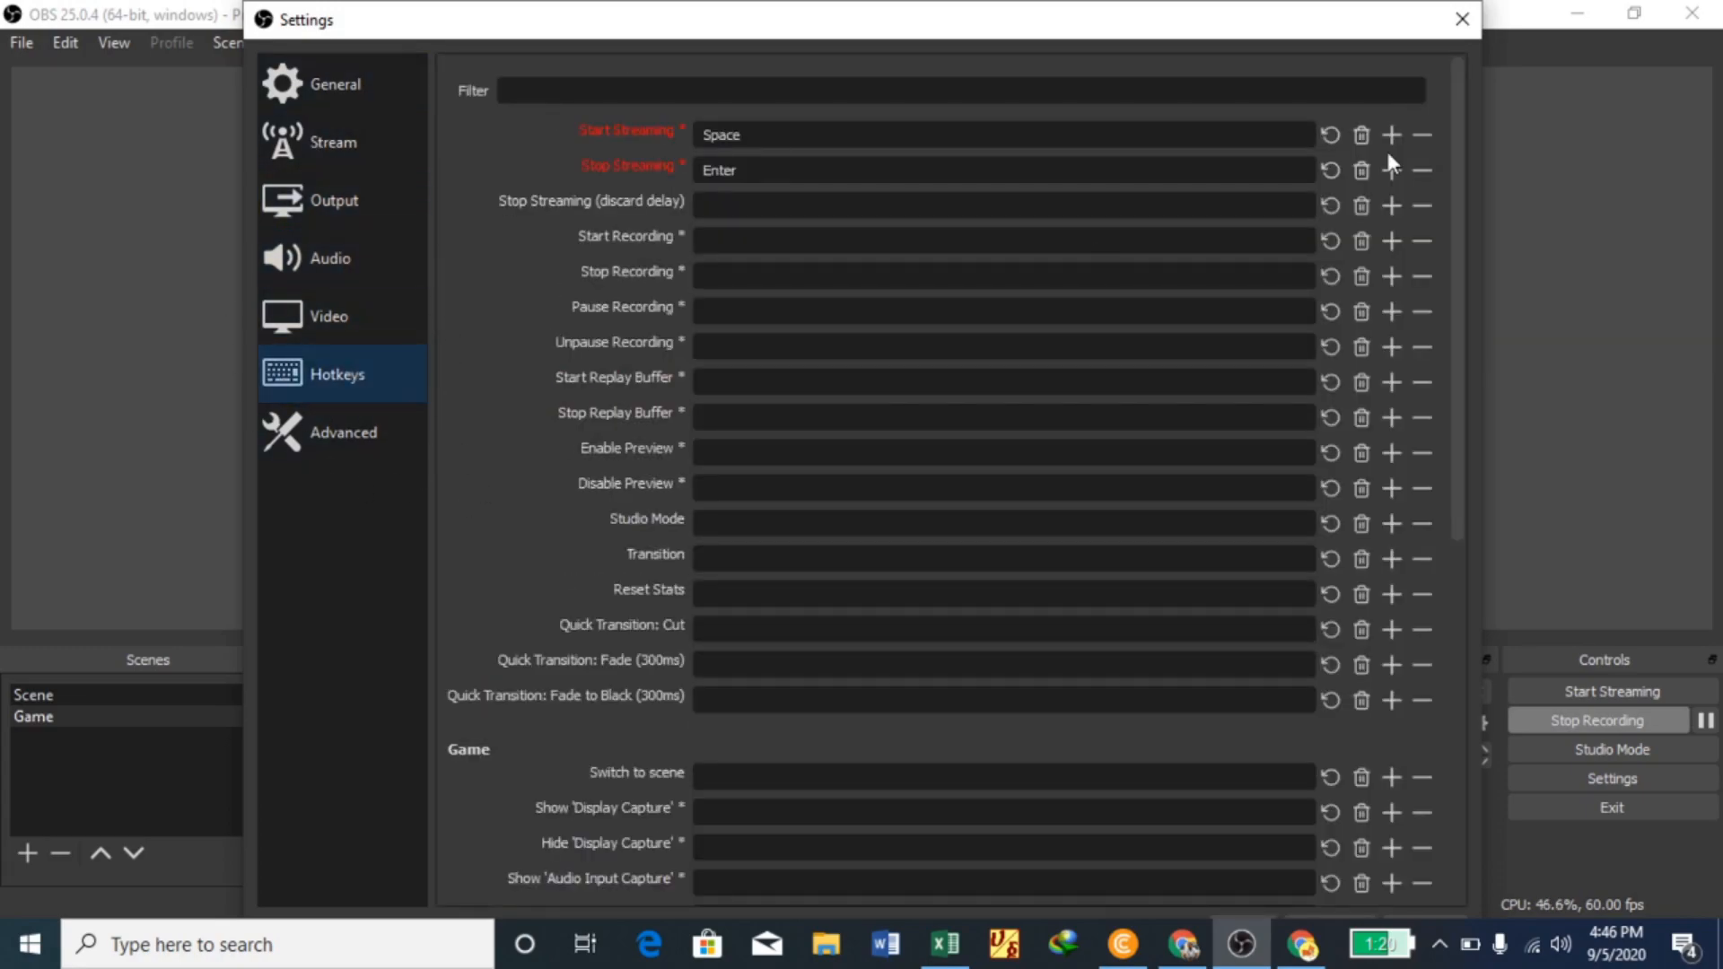
# - Close the settings window and save the hotkey changes
pyautogui.click(1462, 20)
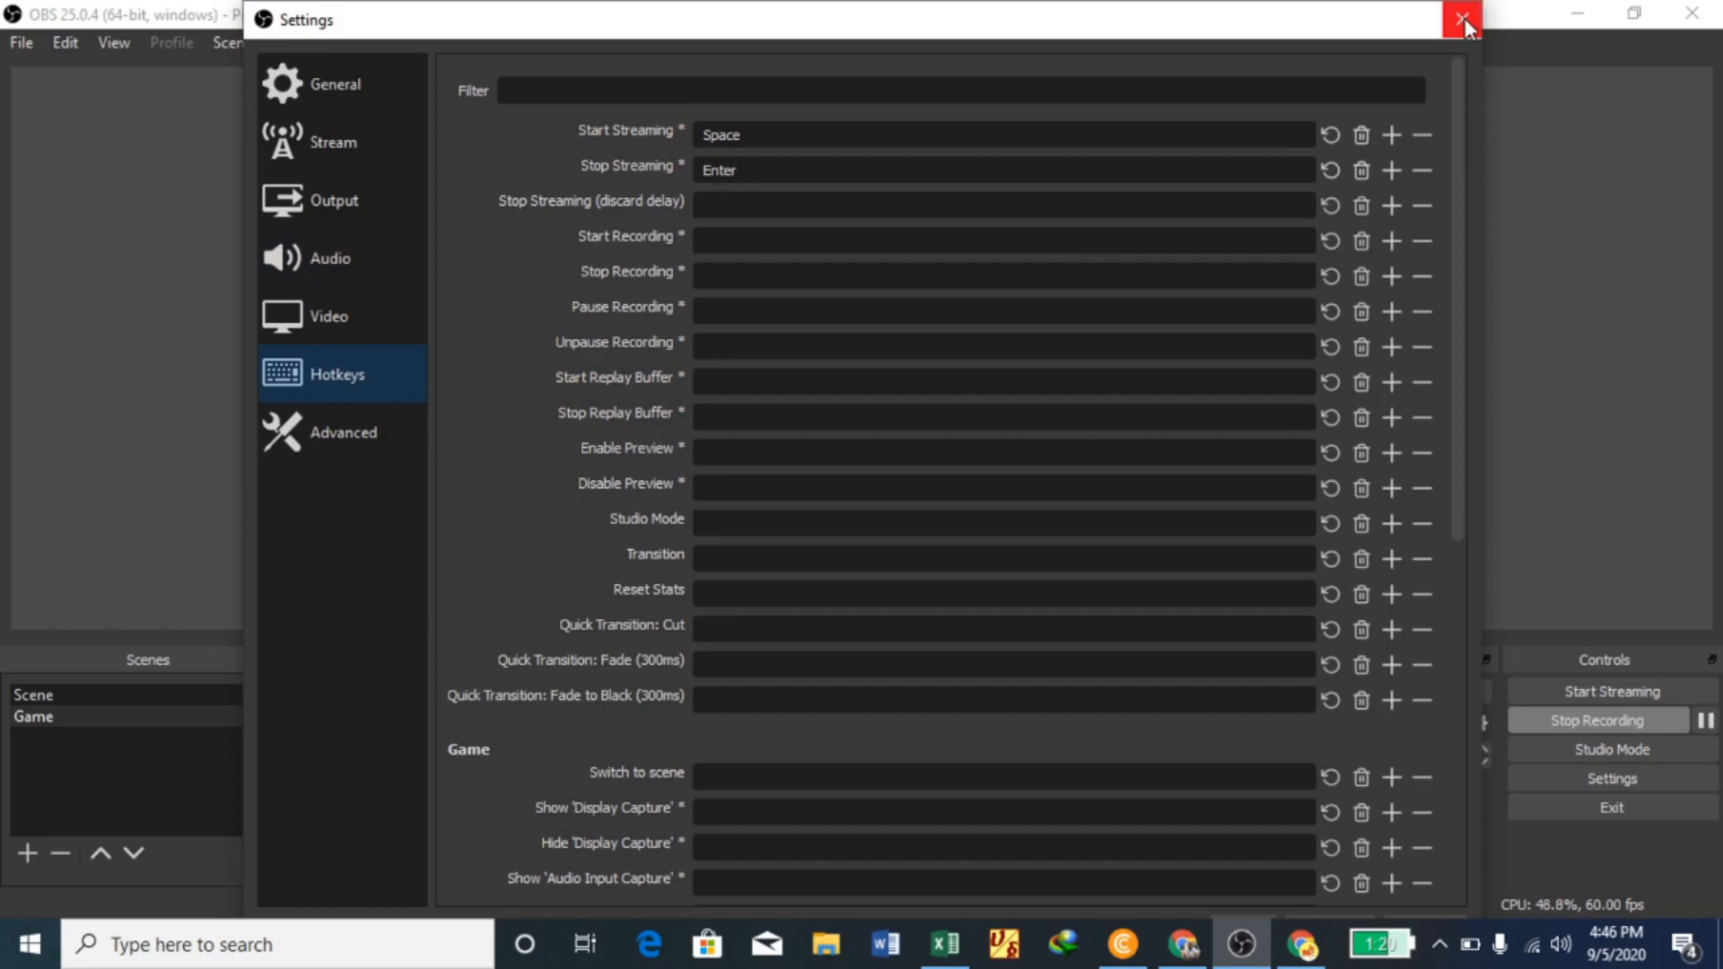
pyautogui.click(1466, 19)
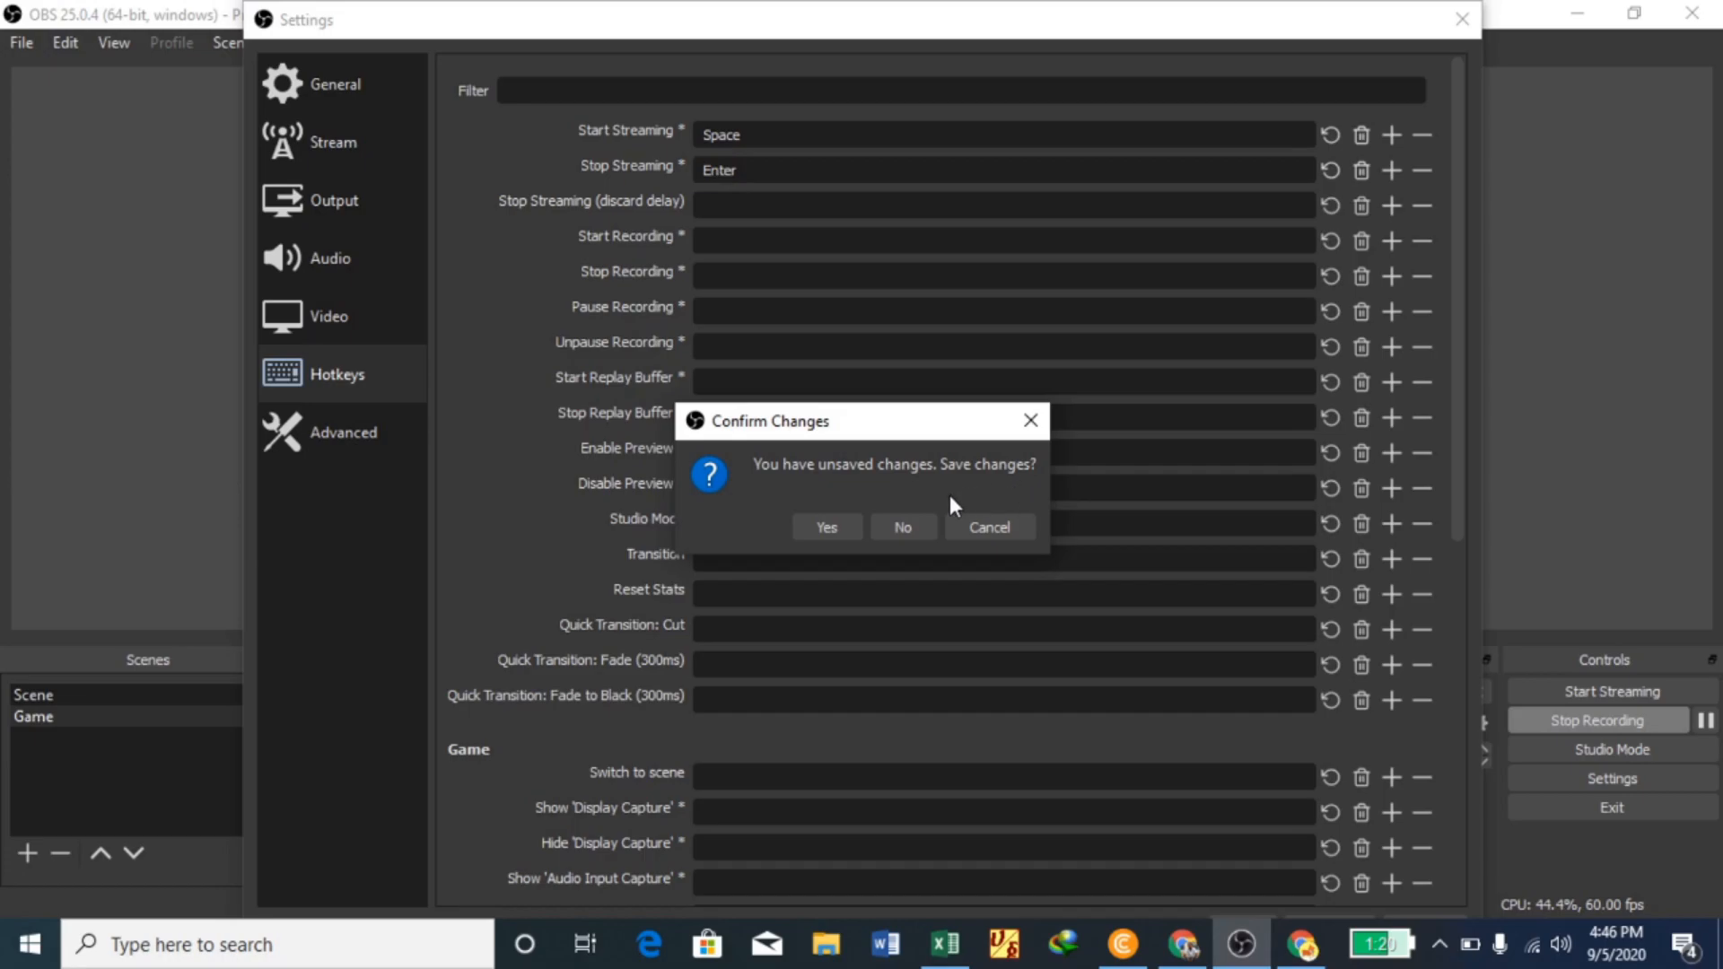
pyautogui.click(849, 521)
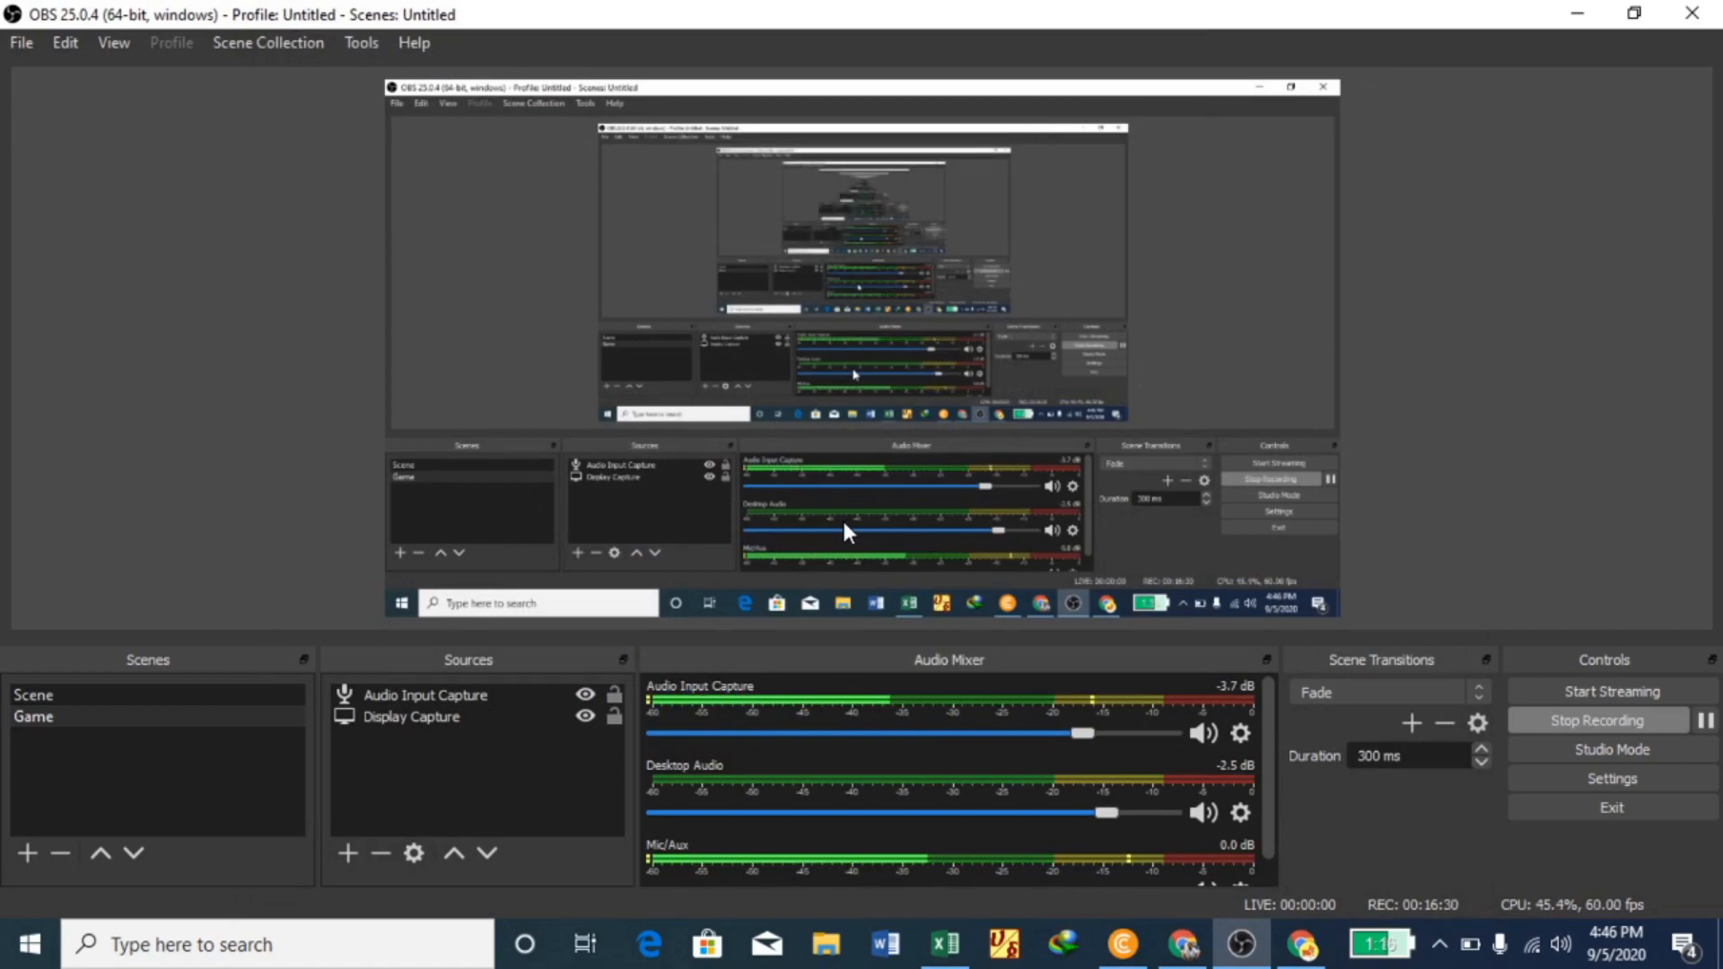
# - Minimize OBS, open the Channel 3 Chrome profile from the desktop and maximize its window
pyautogui.click(1573, 13)
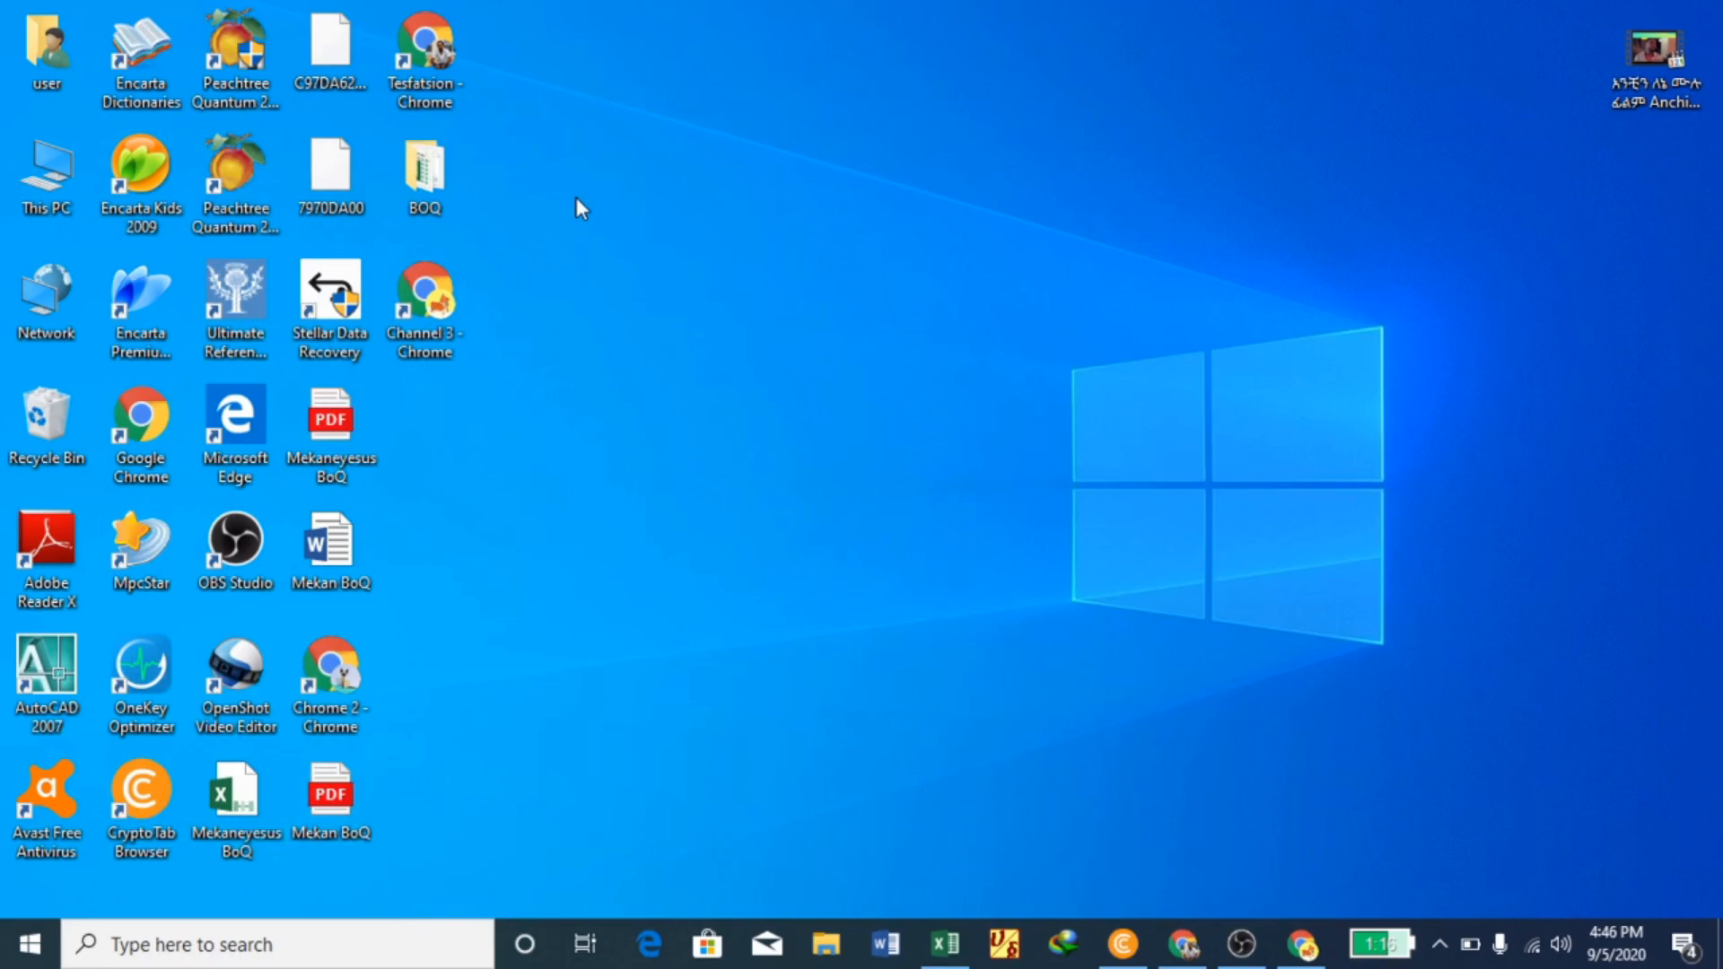
pyautogui.doubleClick(427, 299)
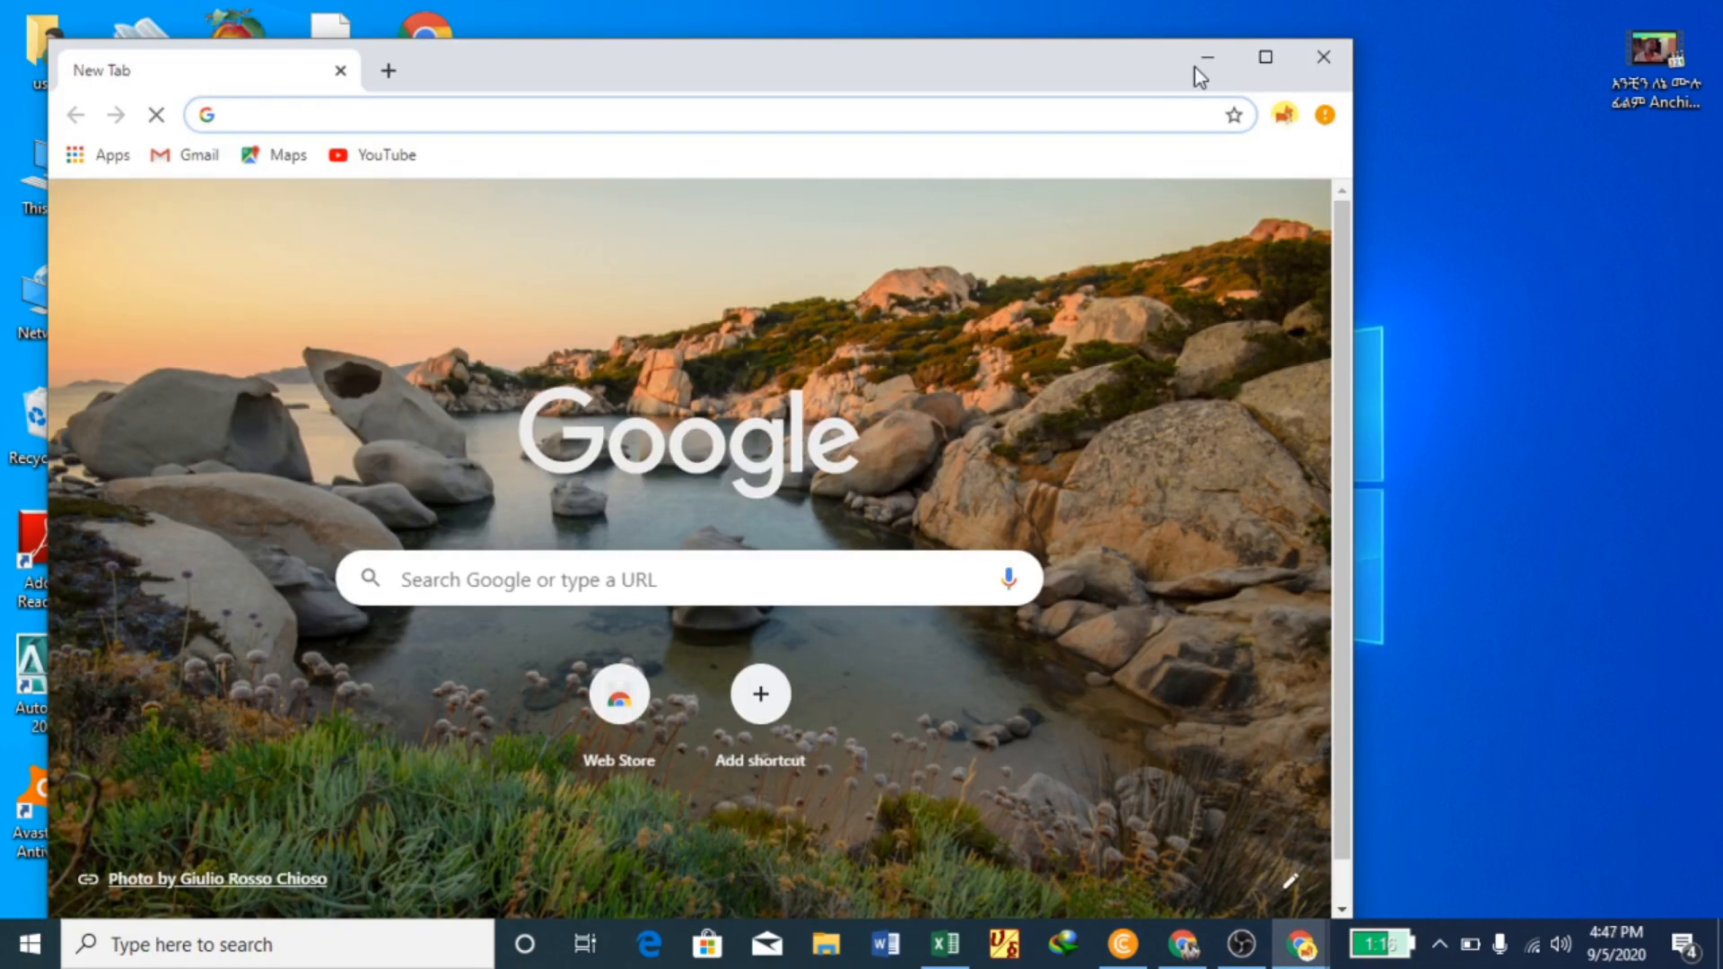
pyautogui.click(1266, 59)
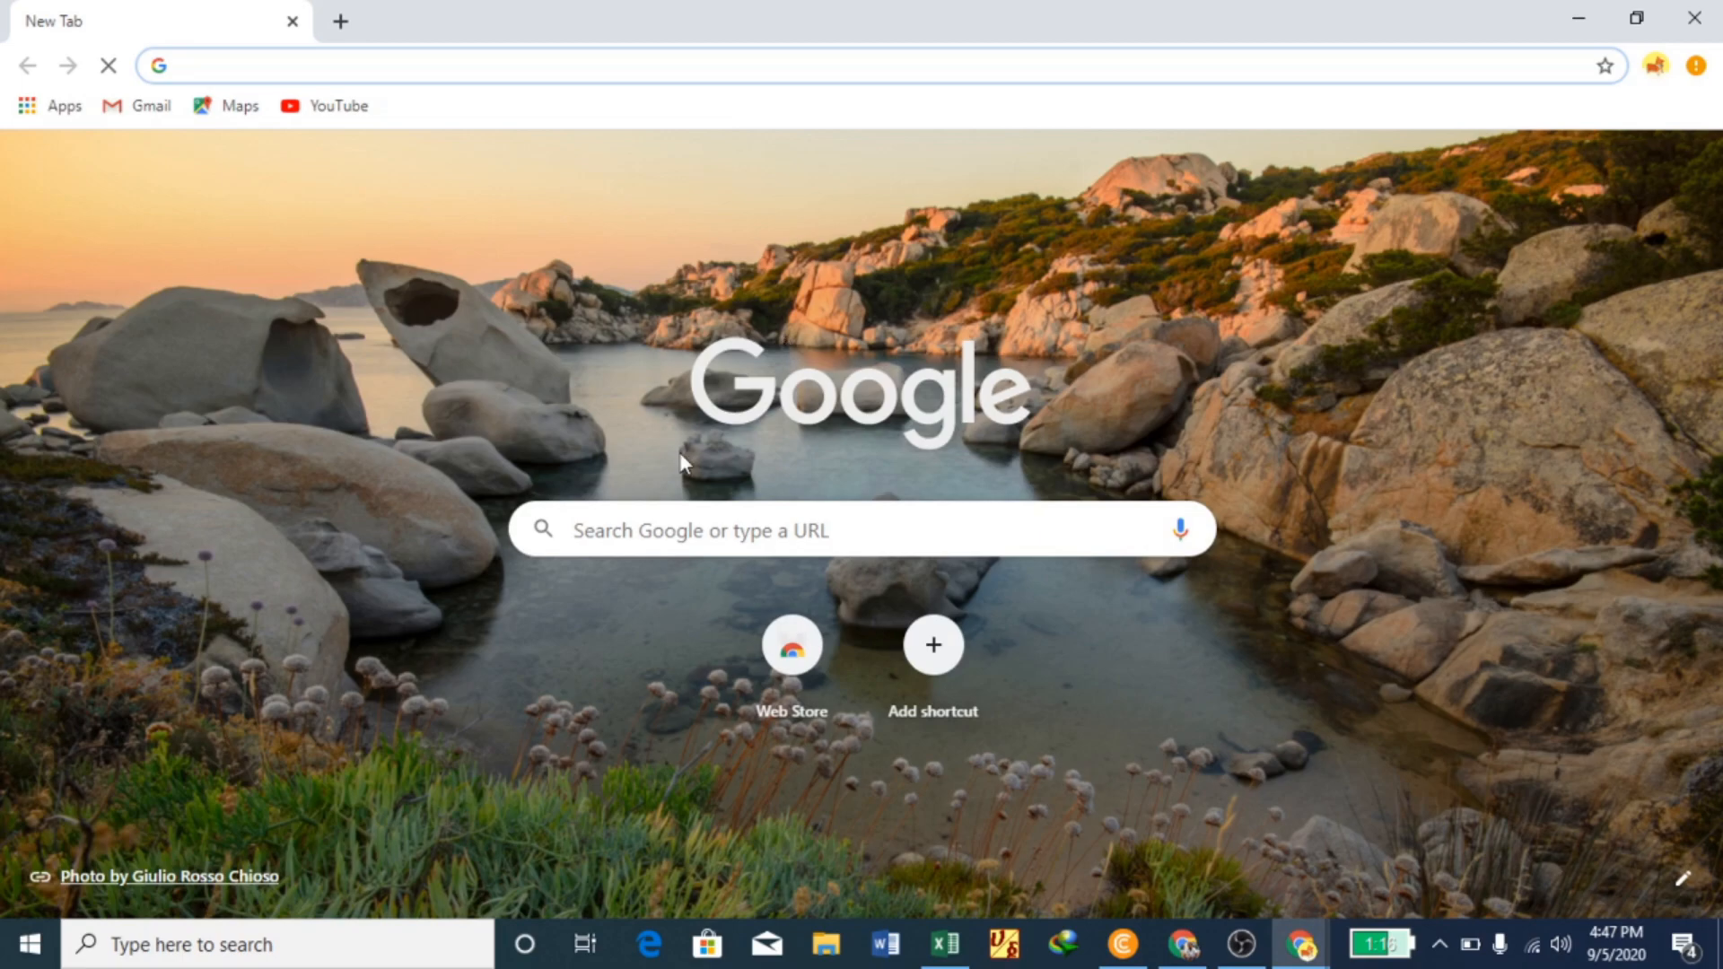
# - Search Google for youtube, open the YouTube website from the results and dismiss the desktop notification
pyautogui.click(689, 527)
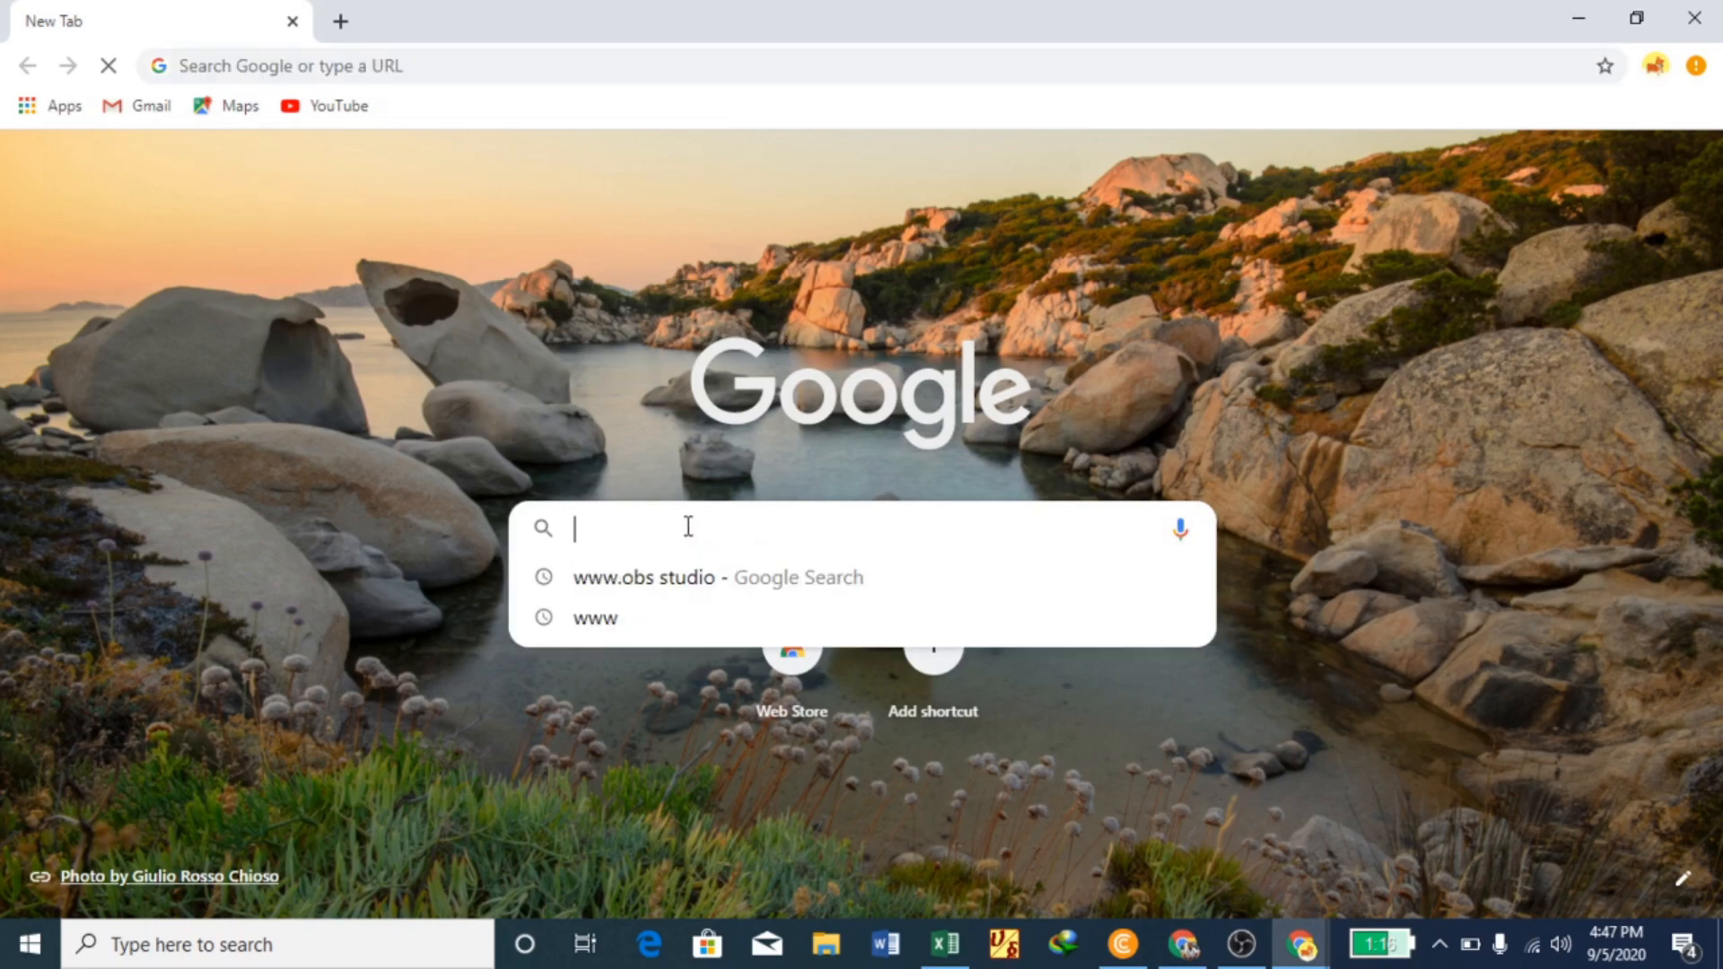
pyautogui.write('yout')
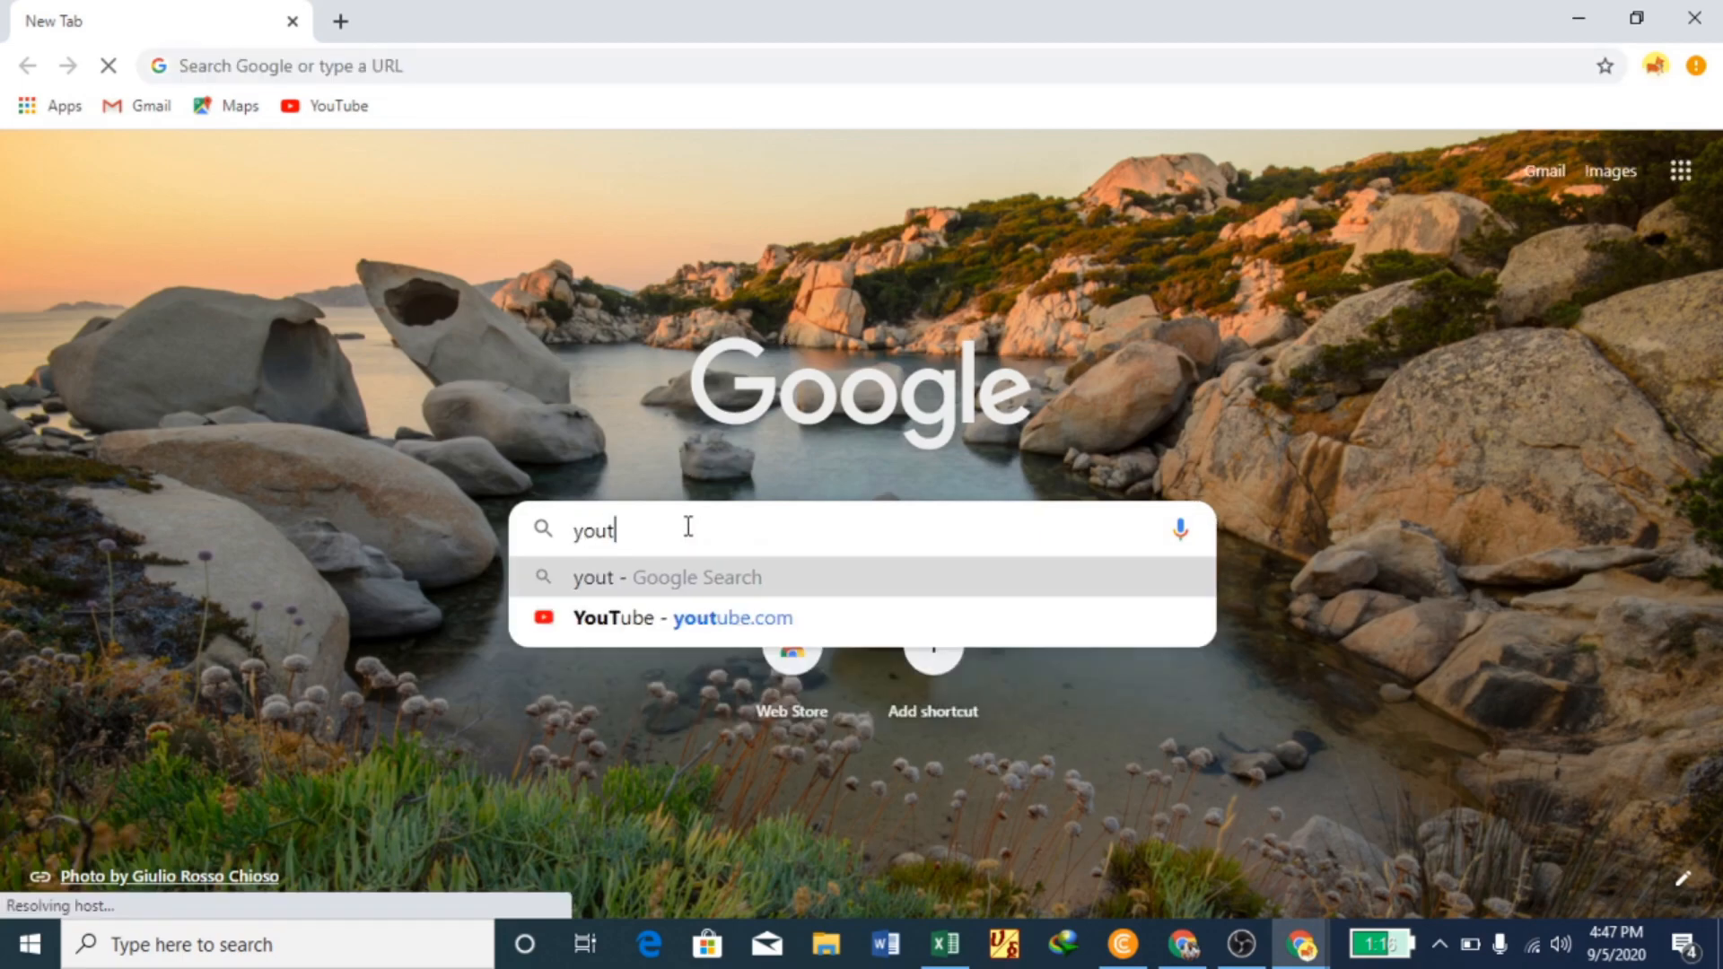
pyautogui.write('ube')
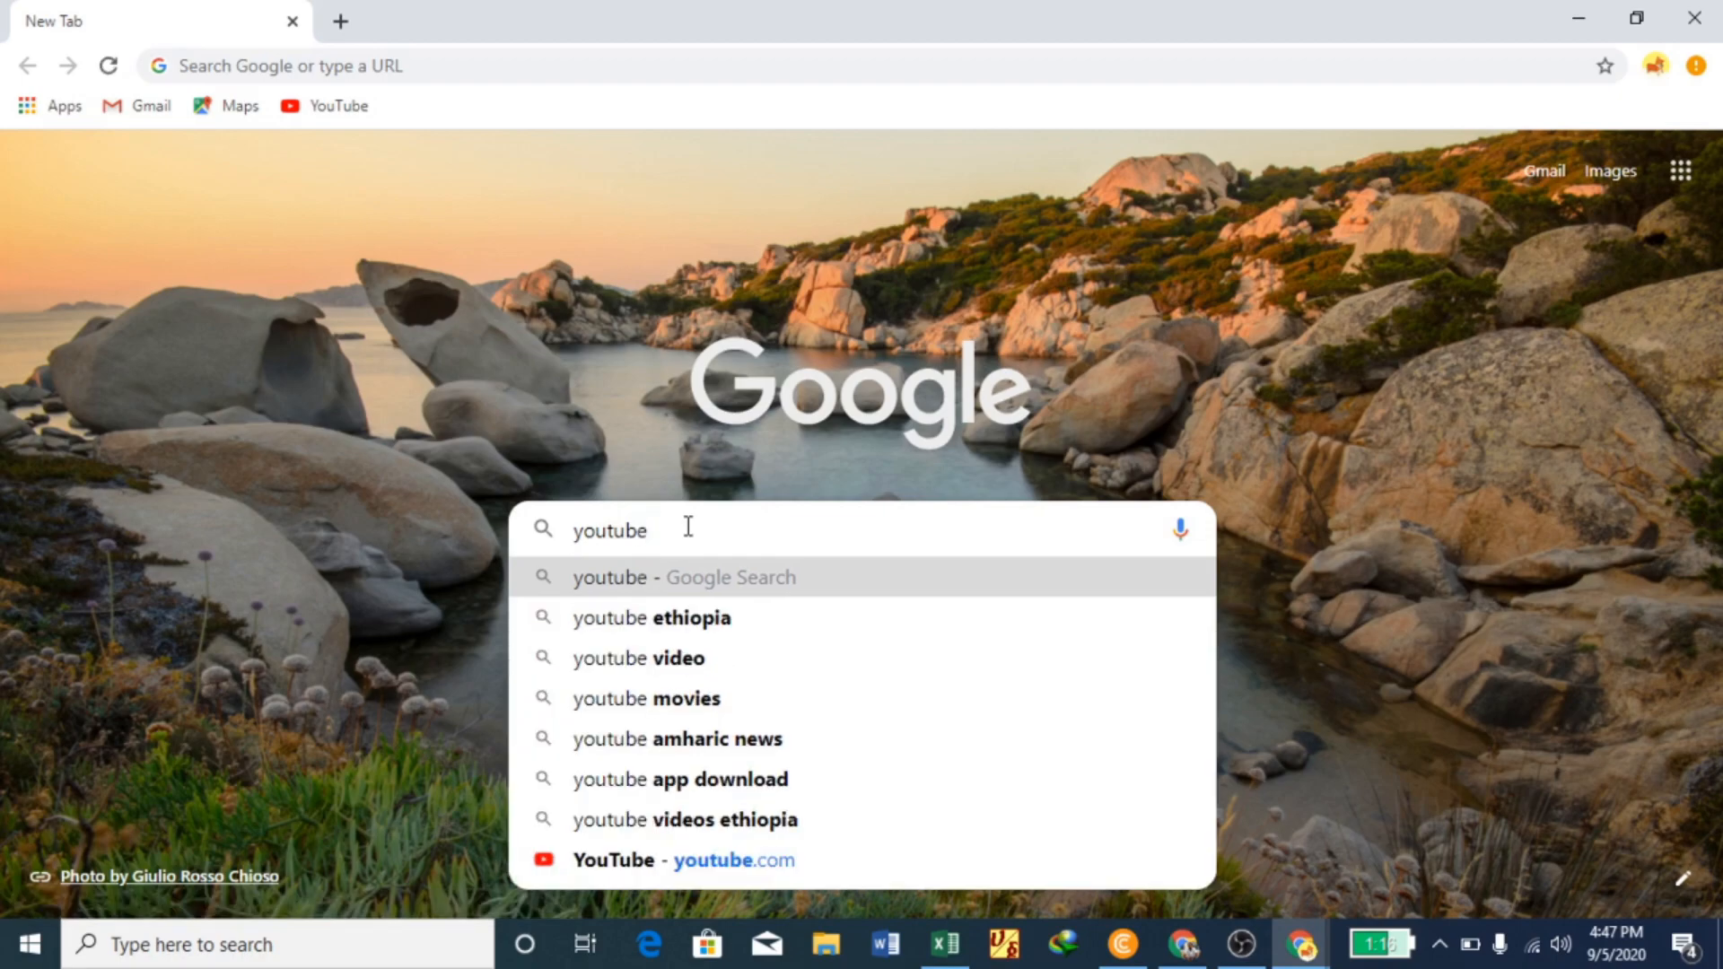
pyautogui.press('Return')
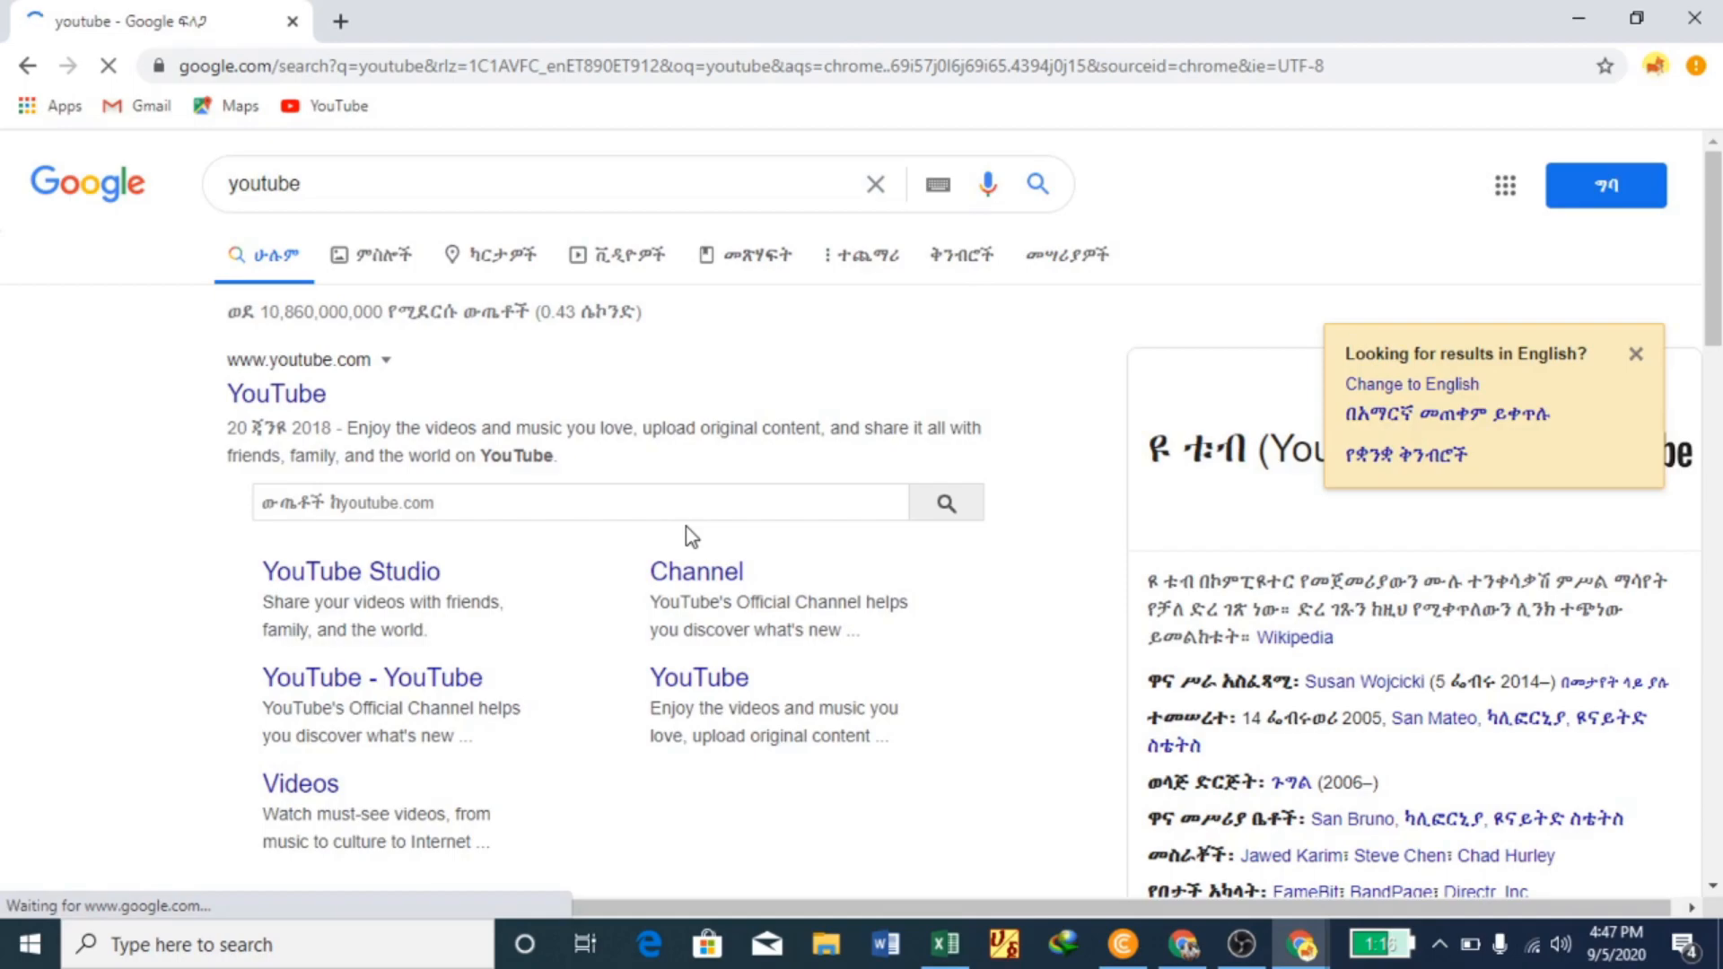
pyautogui.click(280, 398)
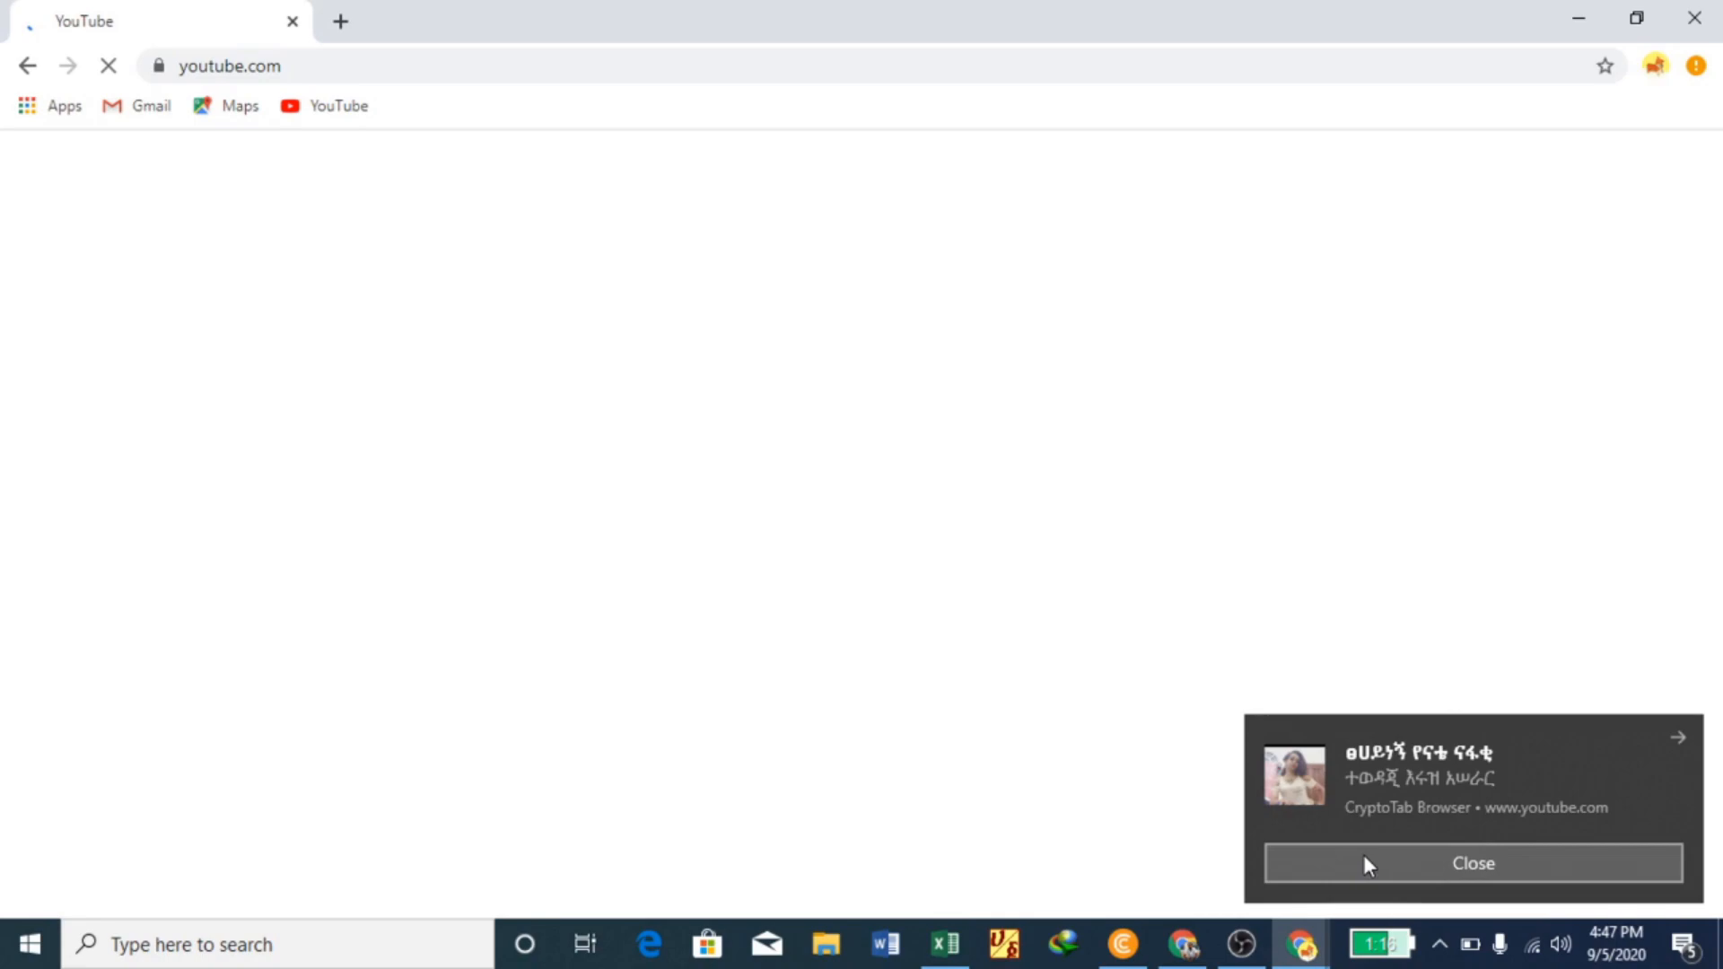
pyautogui.click(1366, 863)
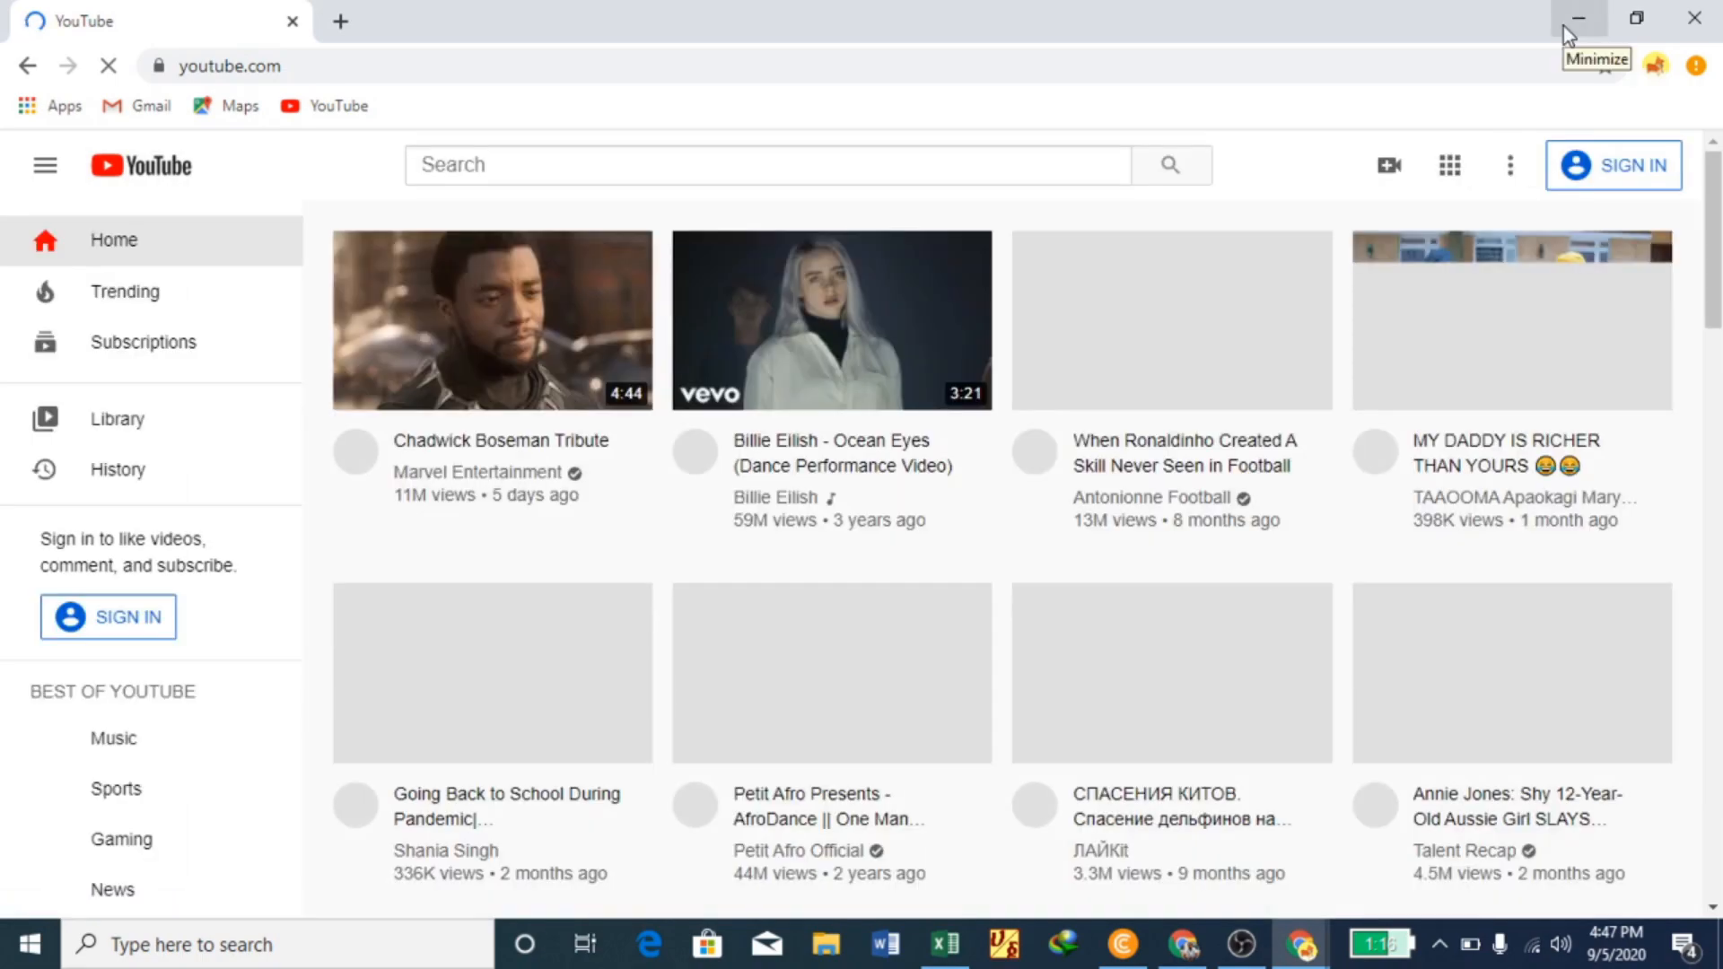
# - Minimize the YouTube window, view the BARAH Tech channel page in the other Chrome window, and return to OBS Studio
pyautogui.click(1563, 25)
pyautogui.click(1247, 951)
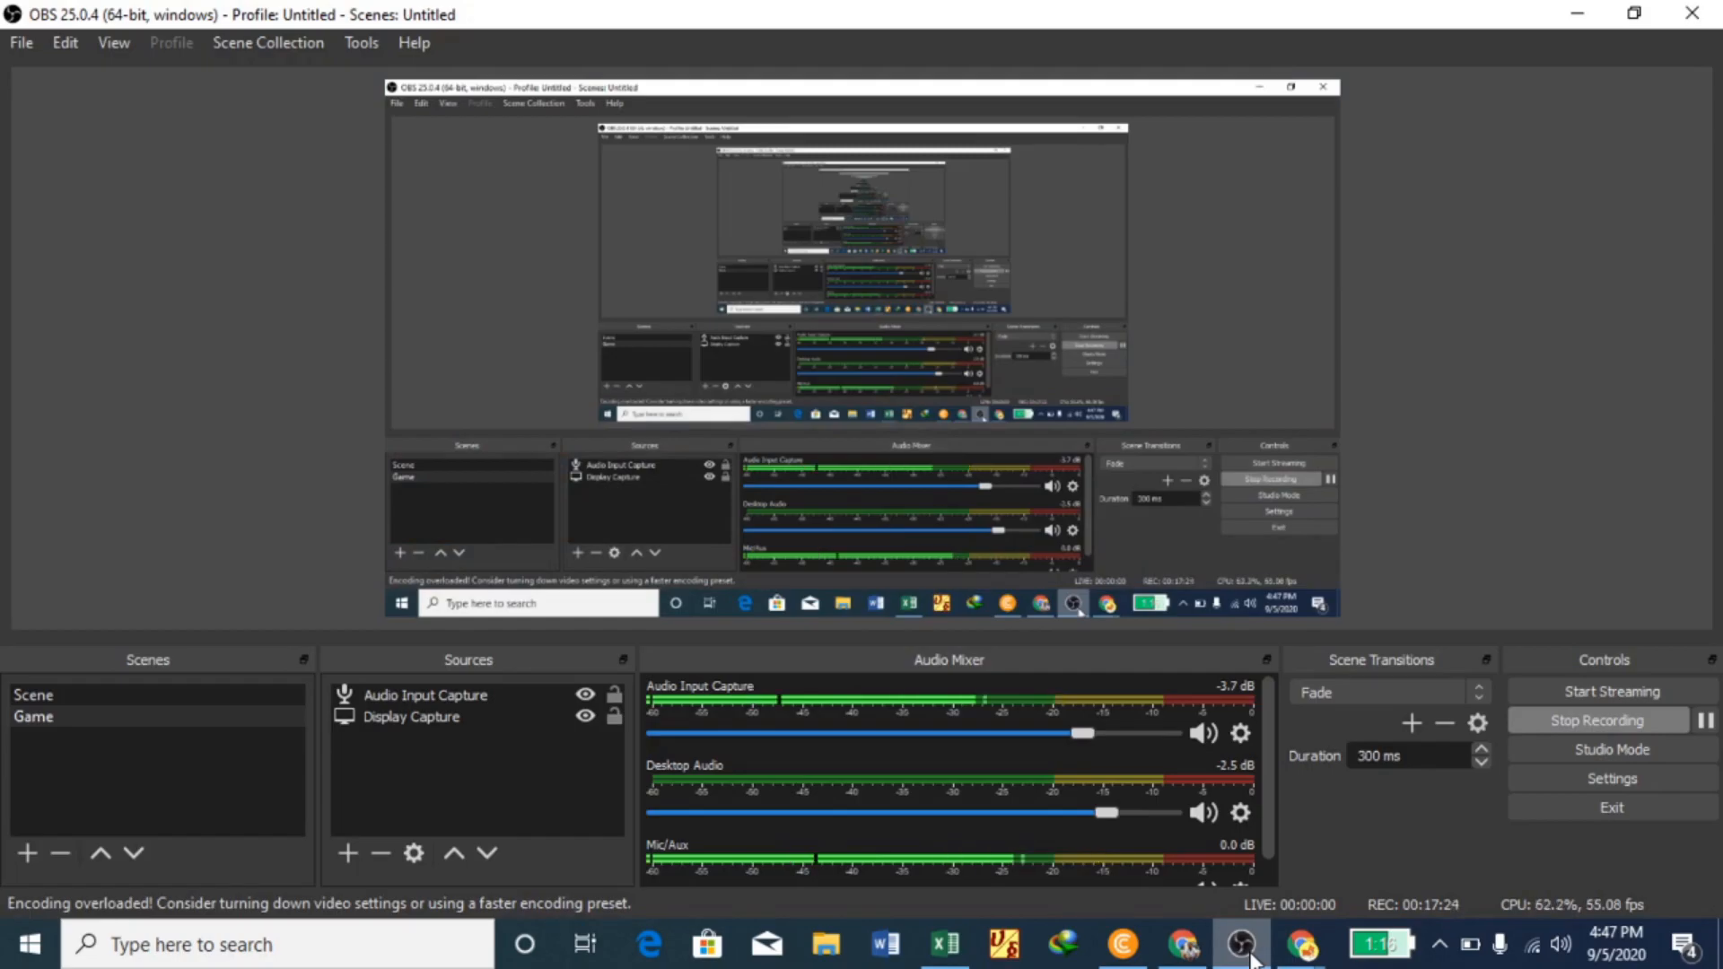
pyautogui.click(1247, 953)
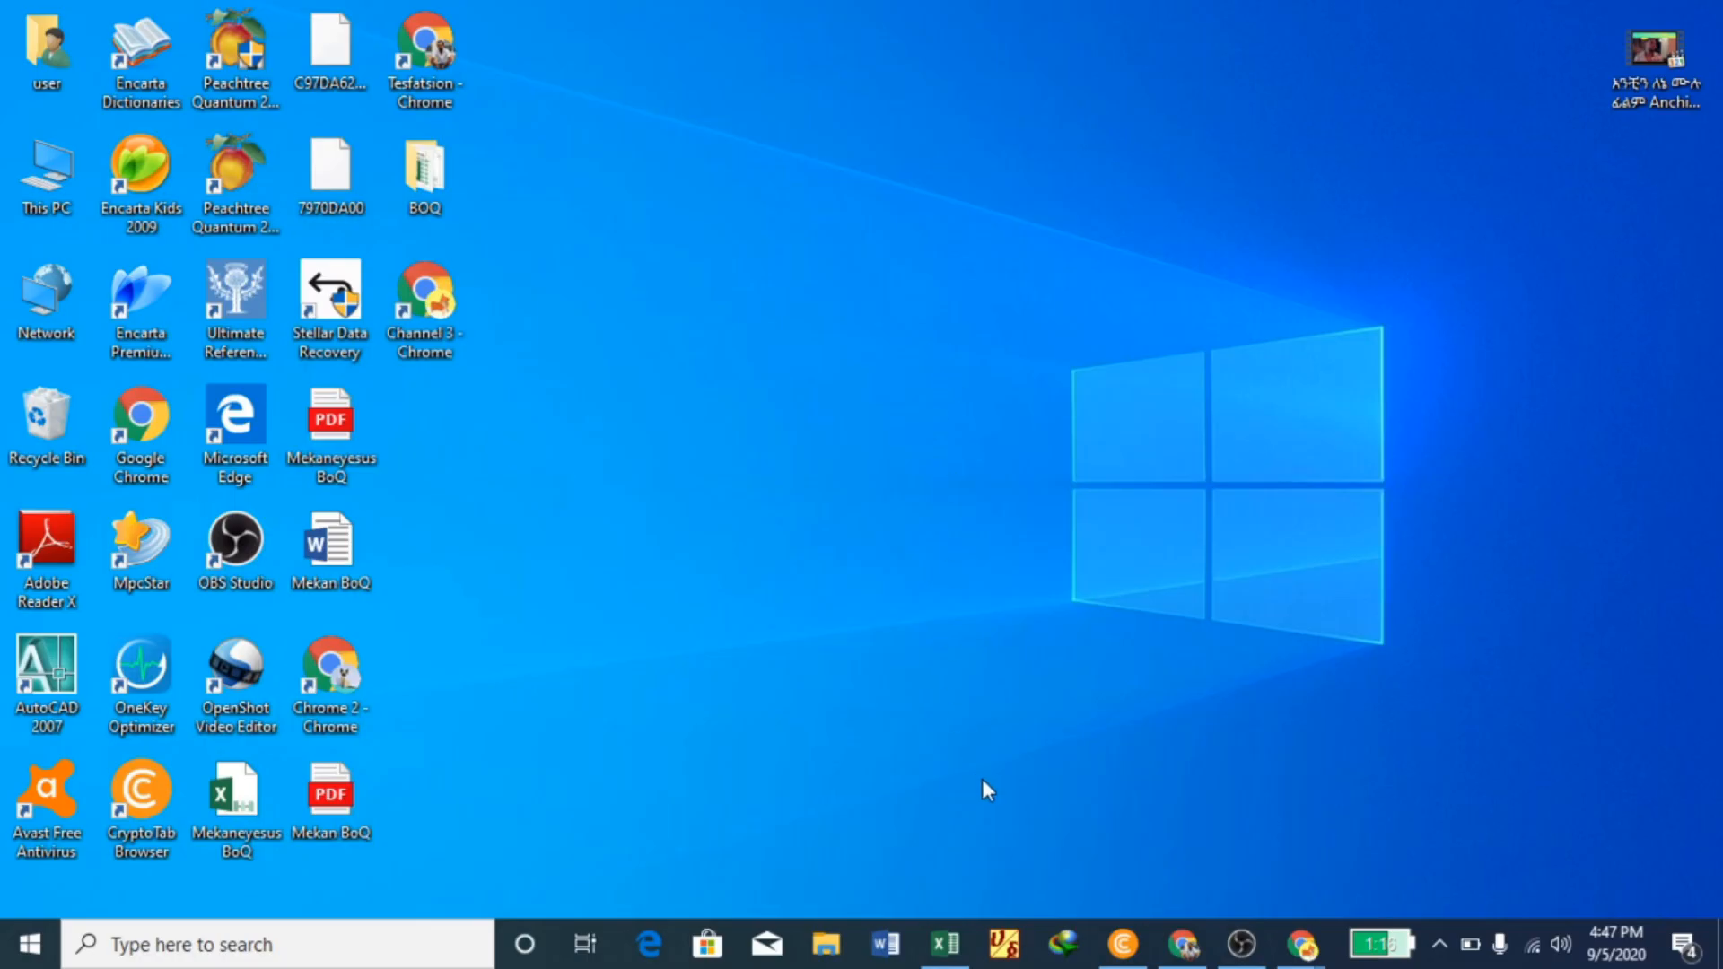
pyautogui.click(1171, 956)
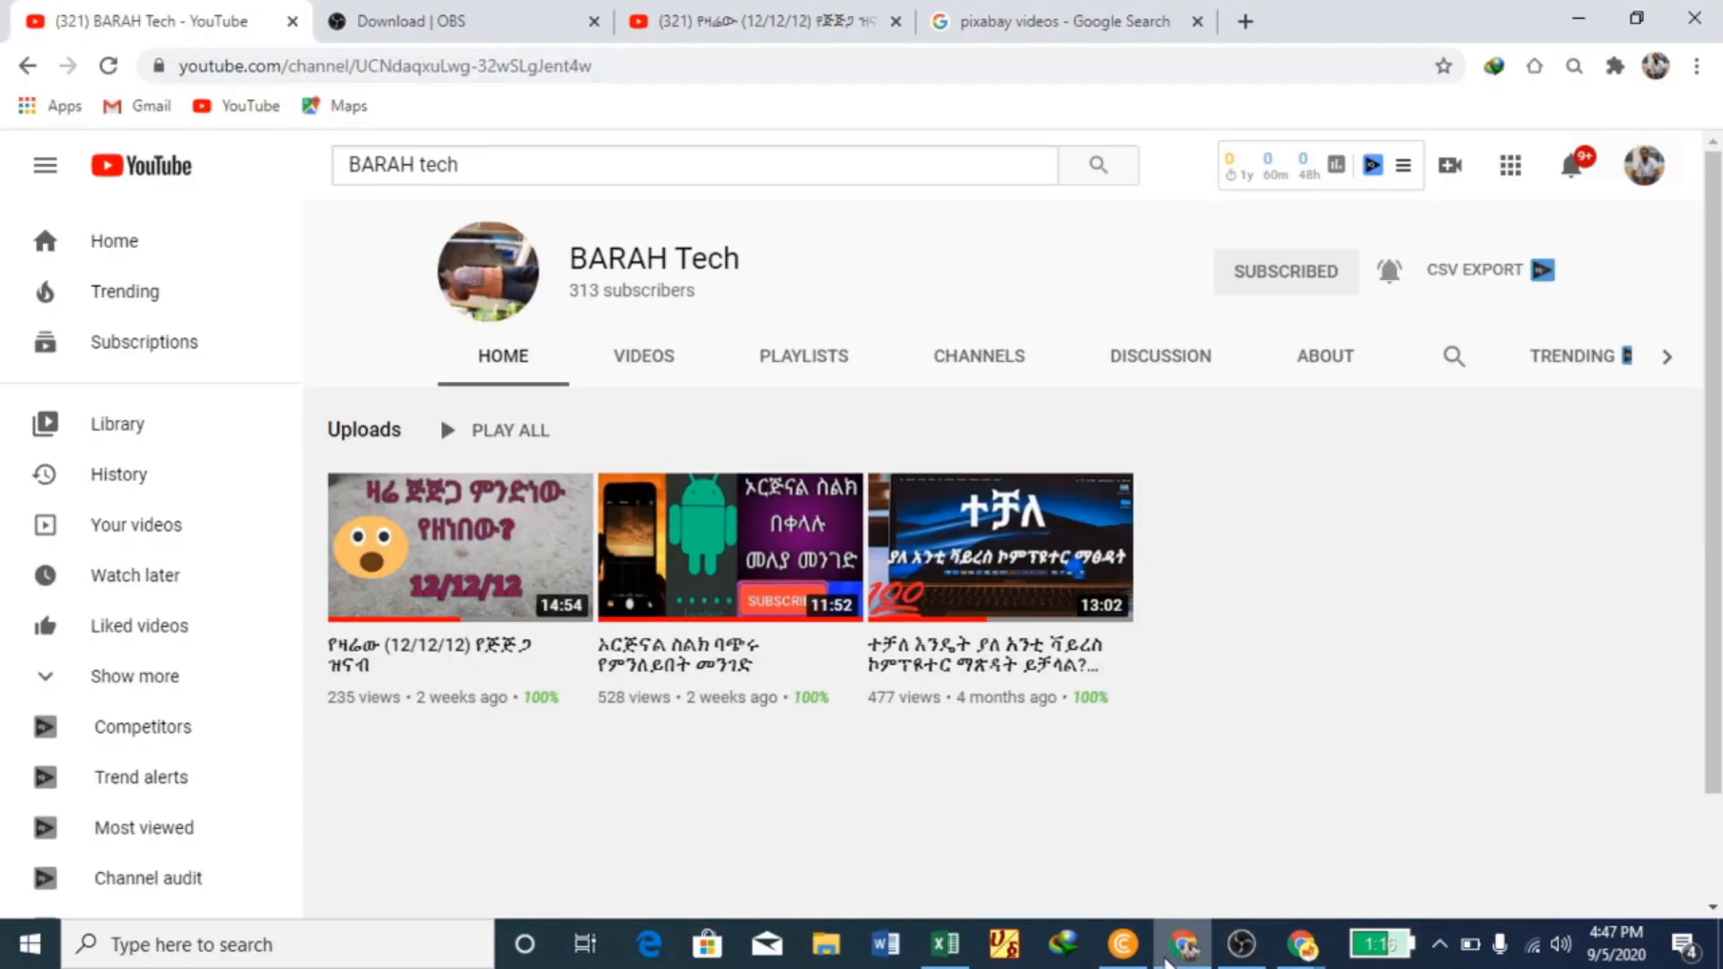
pyautogui.click(1167, 960)
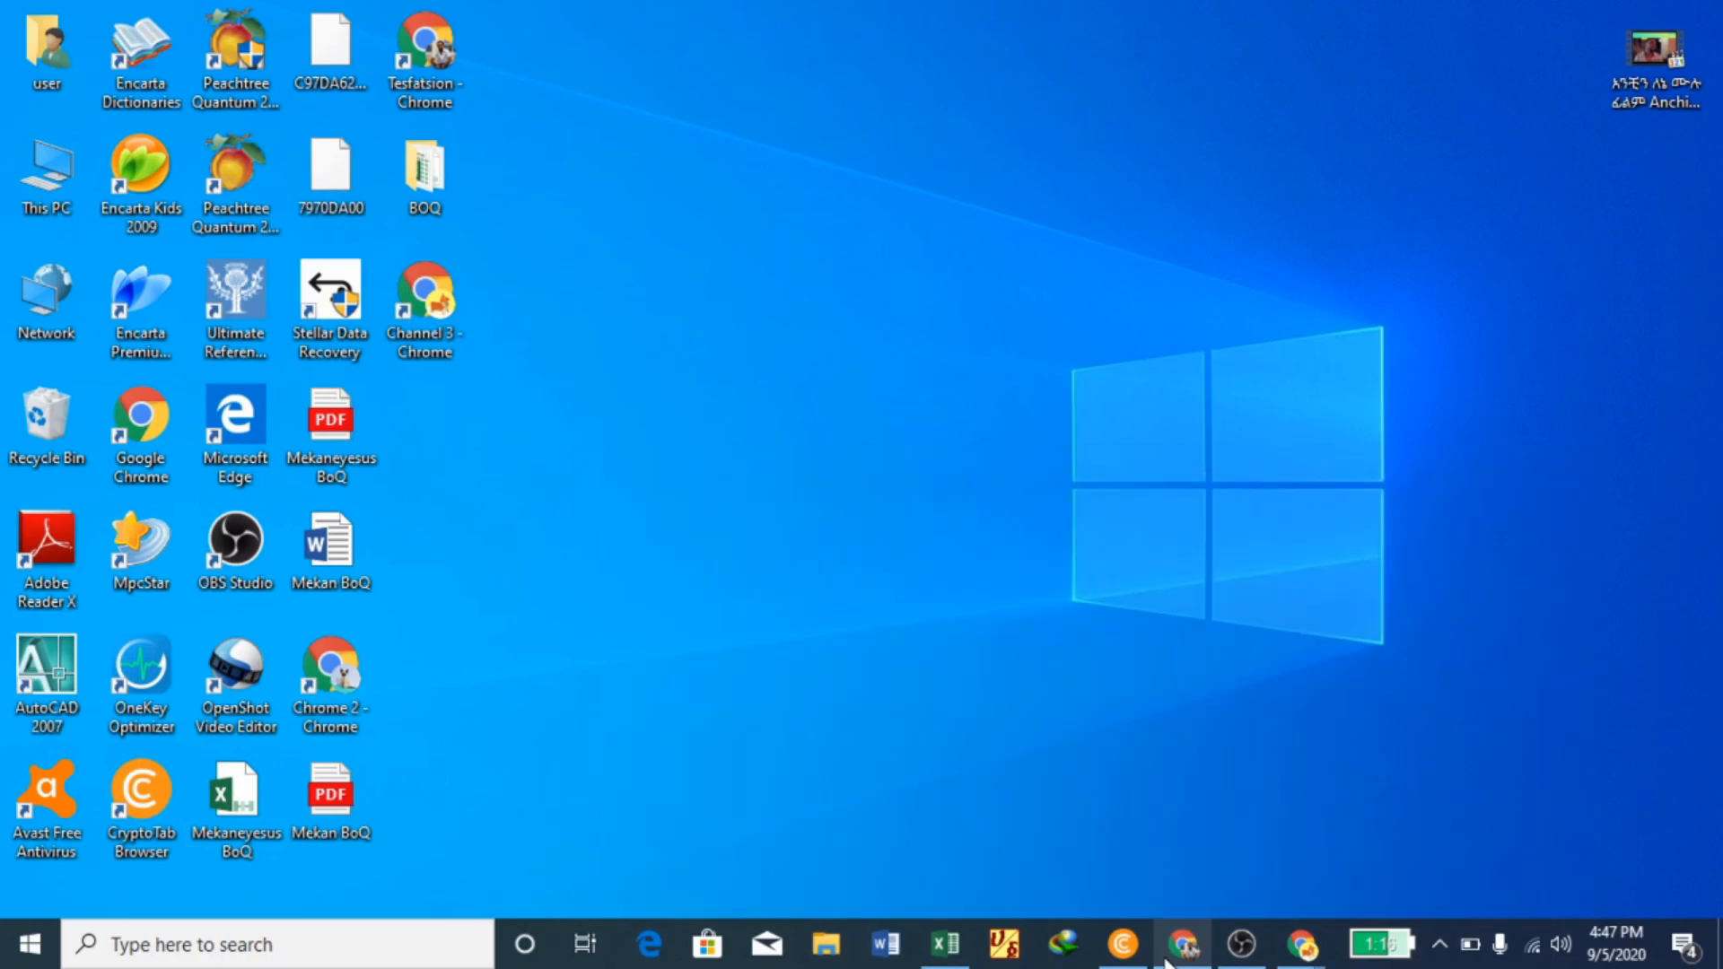
pyautogui.click(1241, 944)
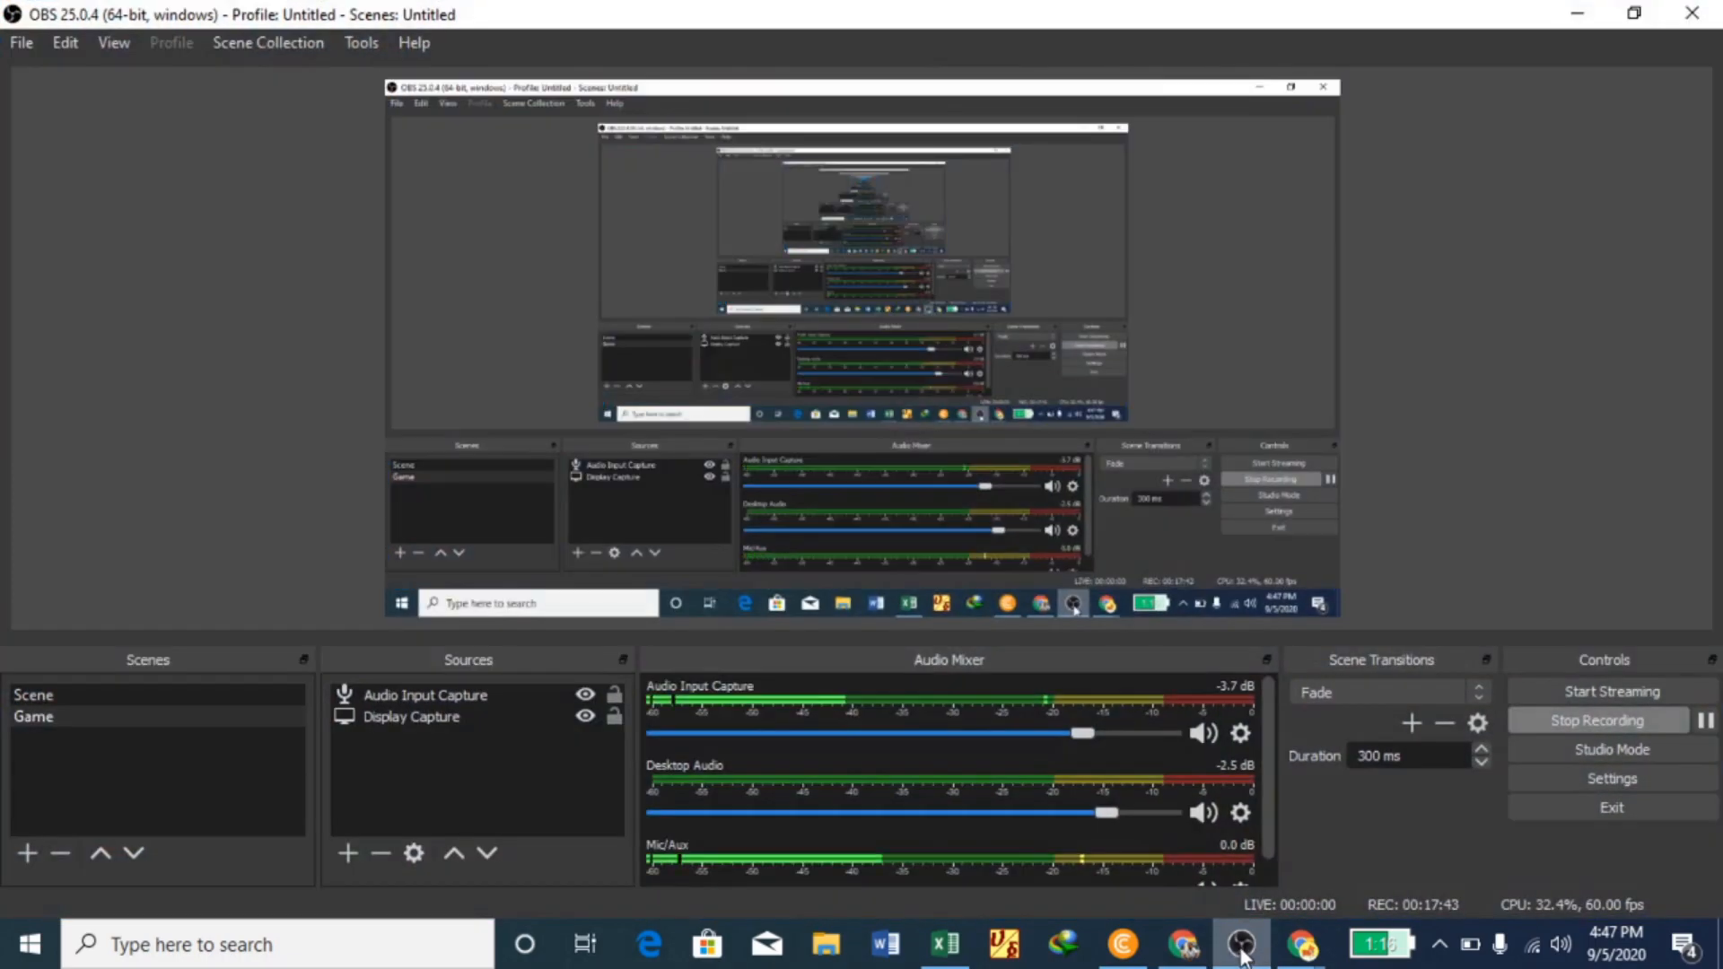